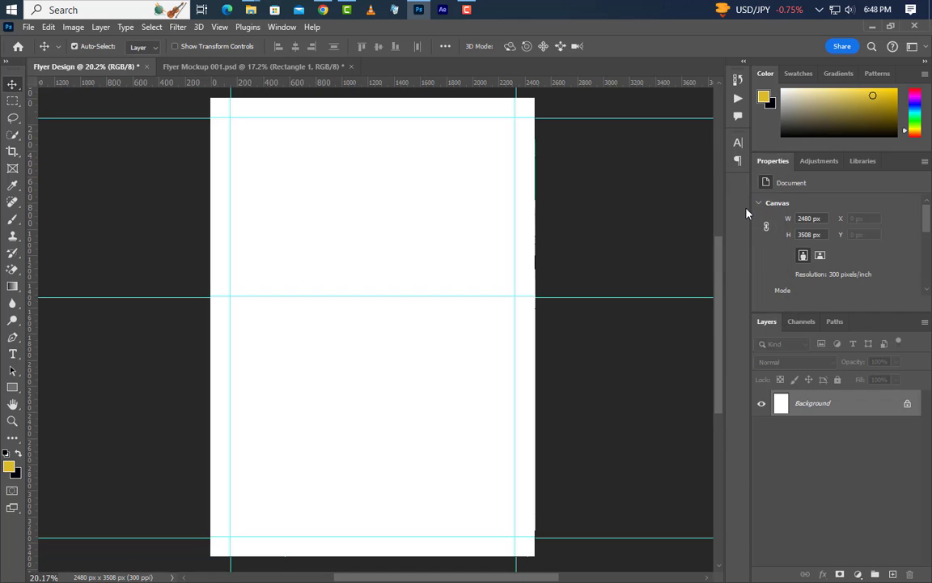
# Draw a yellow rectangle sized to a 2800 × 2800 px square.
pyautogui.click(11, 387)
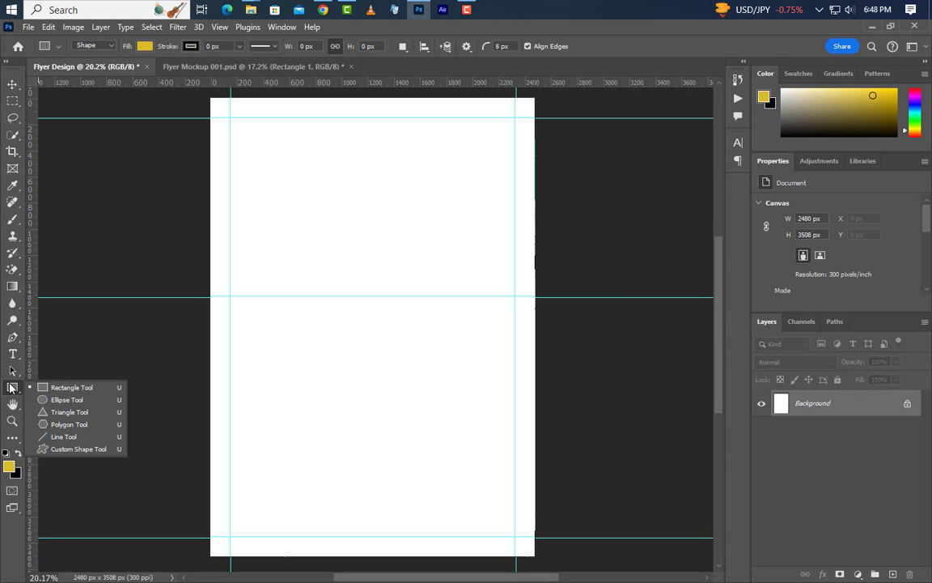
pyautogui.click(63, 389)
pyautogui.moveTo(261, 175); pyautogui.dragTo(488, 402)
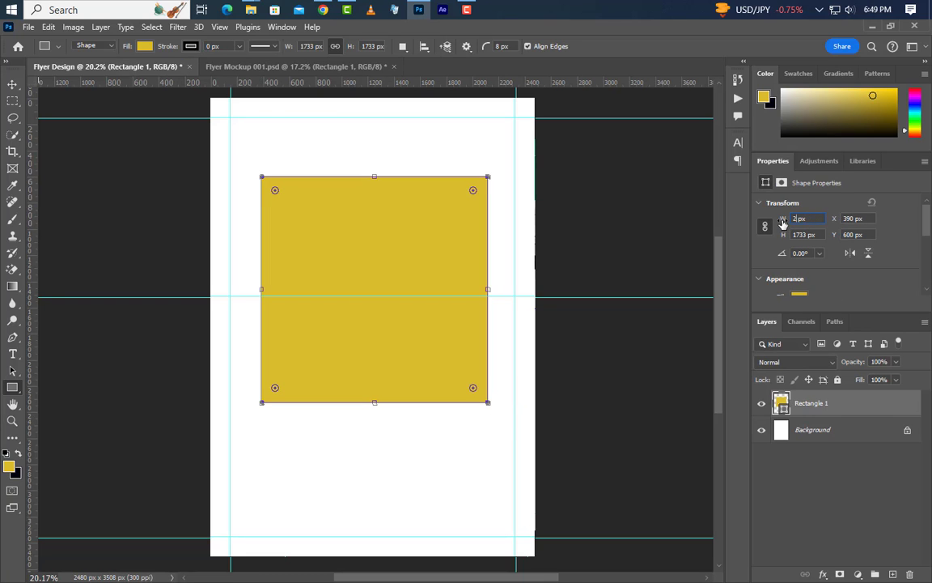
pyautogui.press('Return')
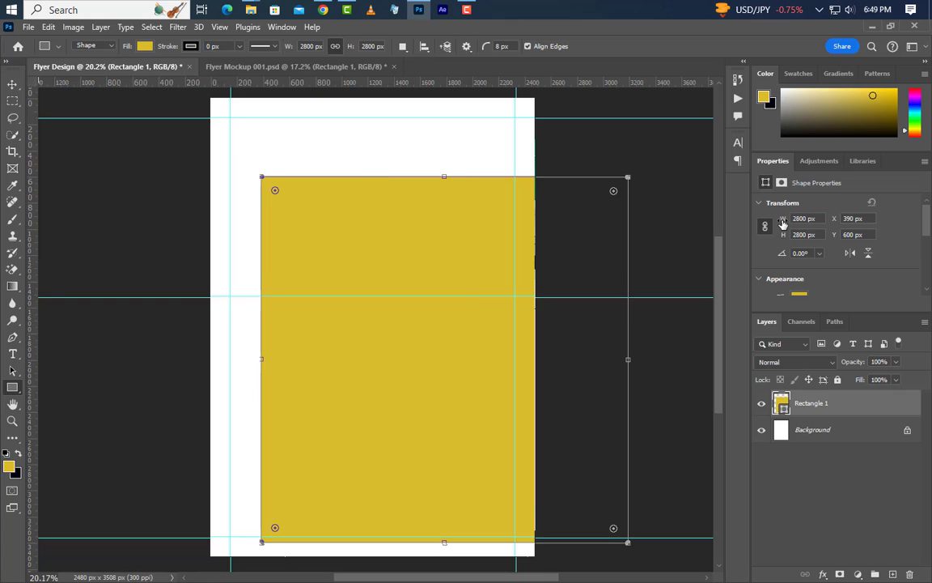
# Round the square's corners with a 300 px radius.
pyautogui.scroll(-1, 809, 283)
pyautogui.scroll(-2, 838, 283)
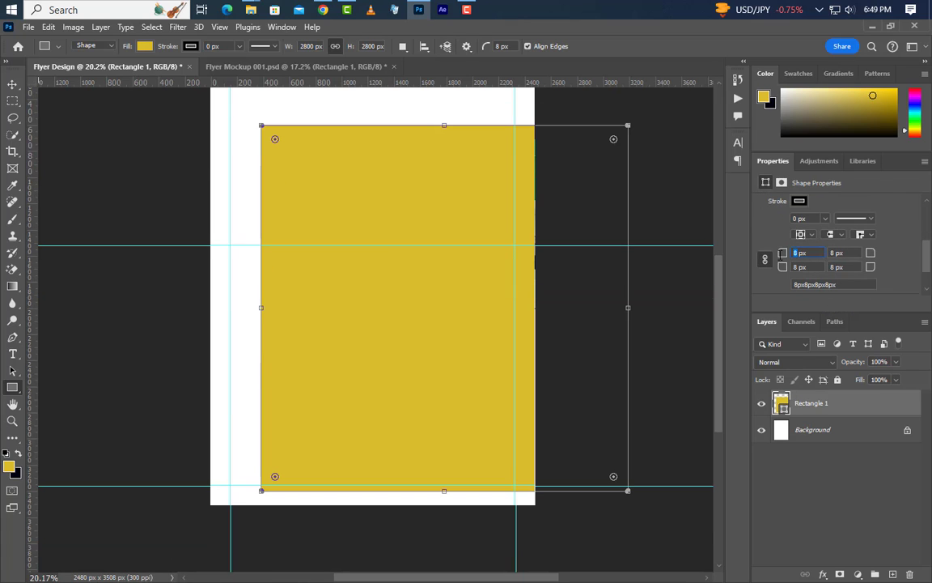
pyautogui.write('300')
pyautogui.press('Return')
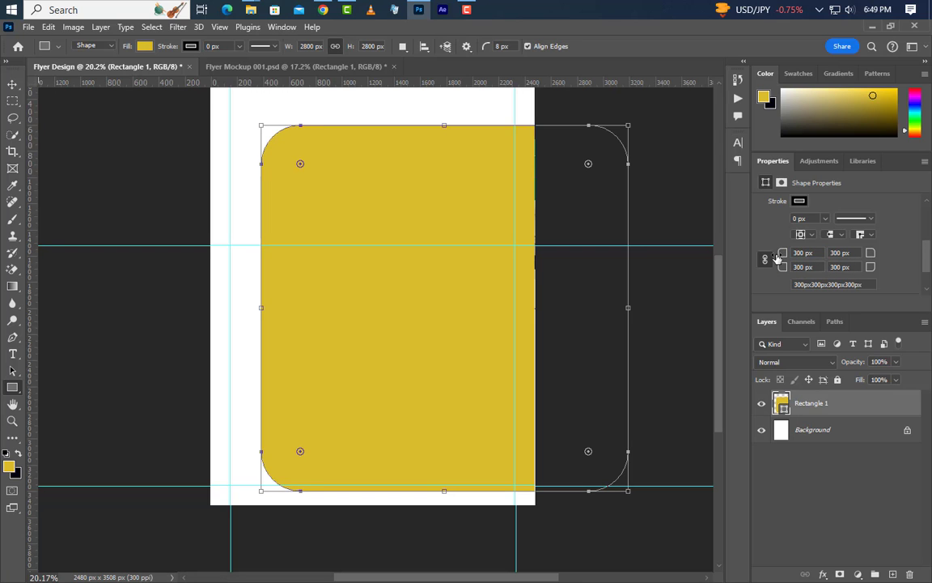
# Rotate the yellow rounded square by 45° with Free Transform Path.
pyautogui.rightClick(432, 325)
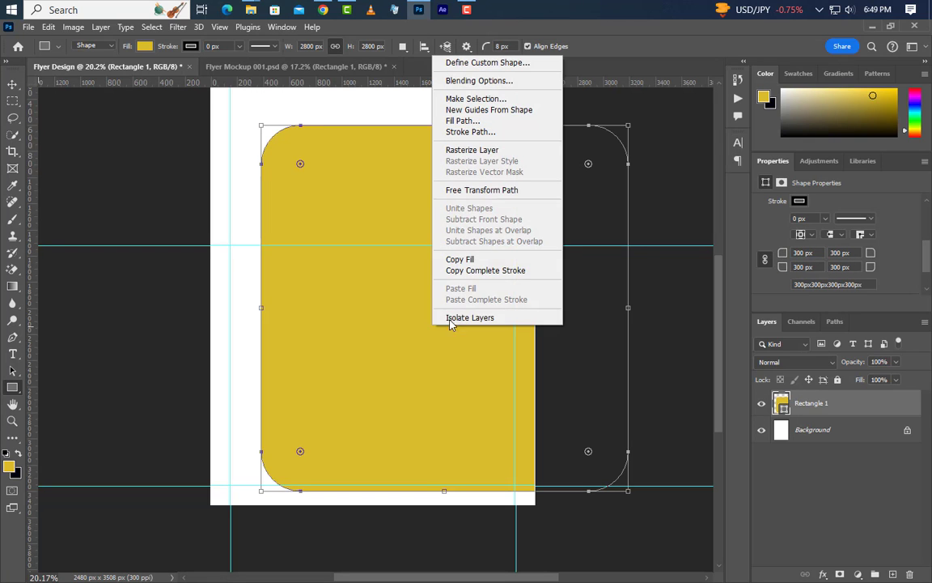
pyautogui.click(495, 190)
pyautogui.moveTo(651, 120); pyautogui.dragTo(688, 249)
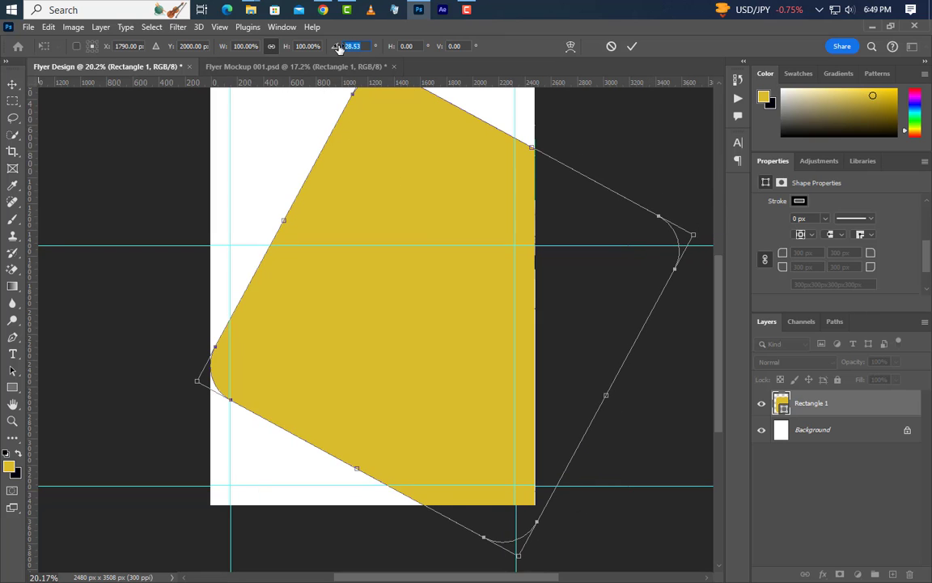
pyautogui.write('45')
pyautogui.press('Return')
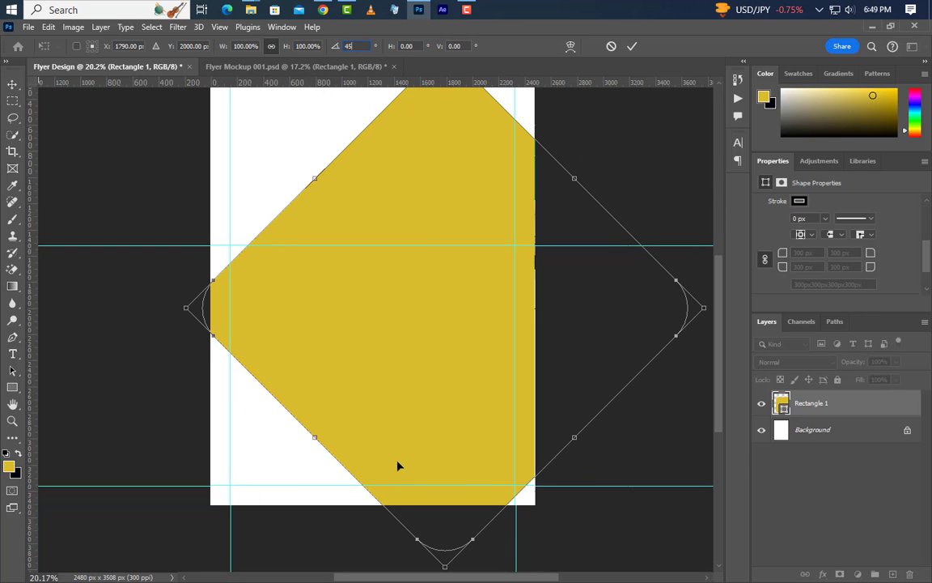
# Move the rotated square up to the top of the page, commit, and duplicate its layer.
pyautogui.moveTo(718, 354); pyautogui.dragTo(720, 306)
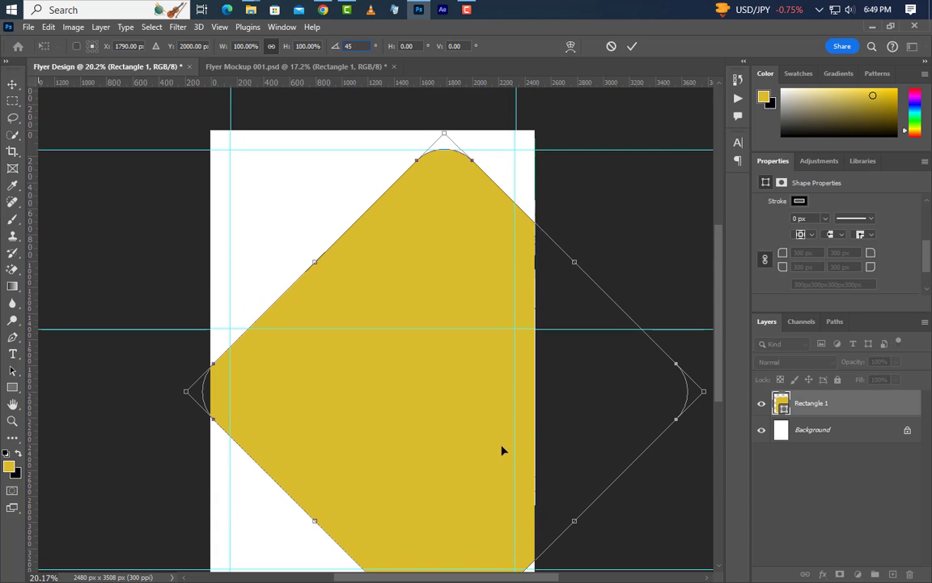
pyautogui.moveTo(502, 447); pyautogui.dragTo(503, 151)
pyautogui.press('Left')
pyautogui.press('Left')
pyautogui.press('Left')
pyautogui.press('Left')
pyautogui.press('Left')
pyautogui.press('Left')
pyautogui.press('Left')
pyautogui.press('Left')
pyautogui.press('Left')
pyautogui.press('Left')
pyautogui.press('Left')
pyautogui.press('Left')
pyautogui.press('Left')
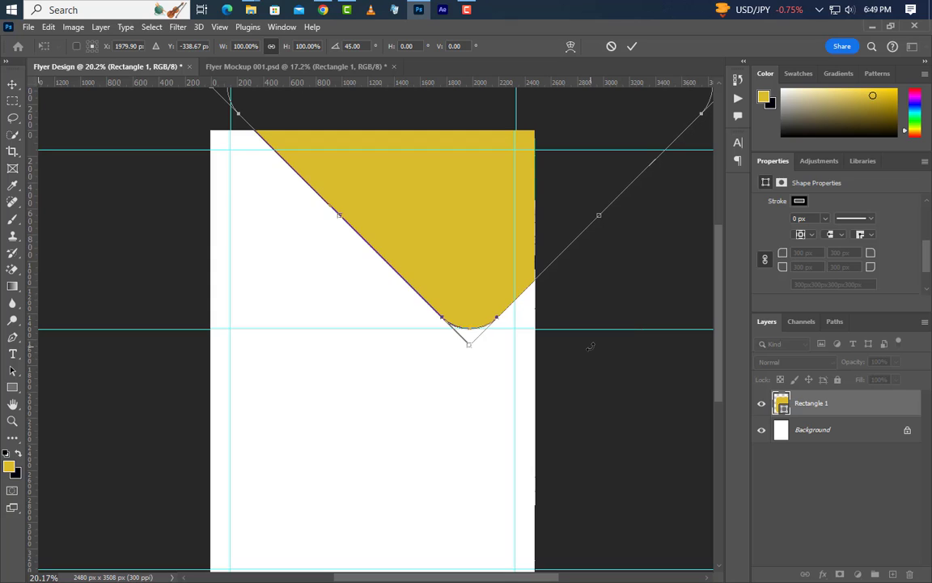
pyautogui.click(633, 47)
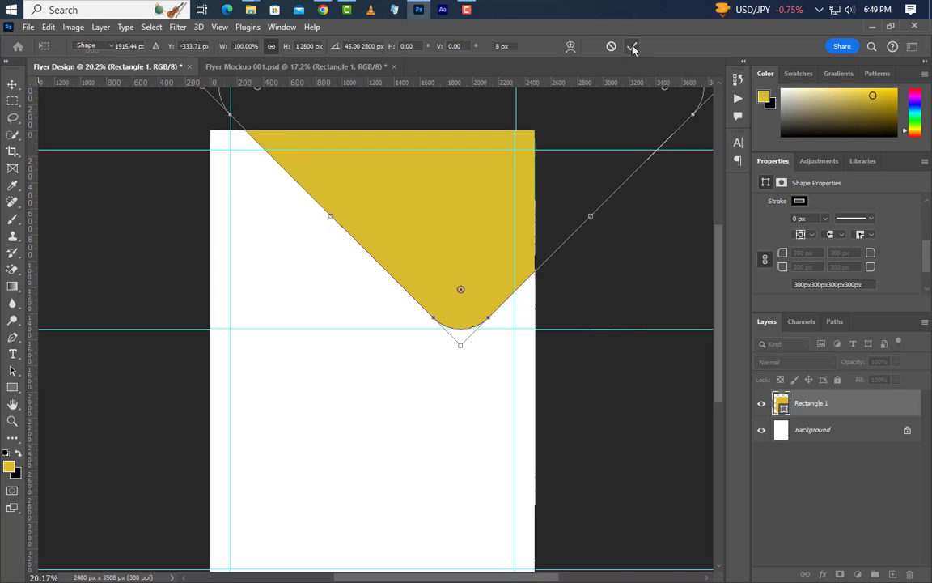
pyautogui.moveTo(889, 416); pyautogui.dragTo(893, 573)
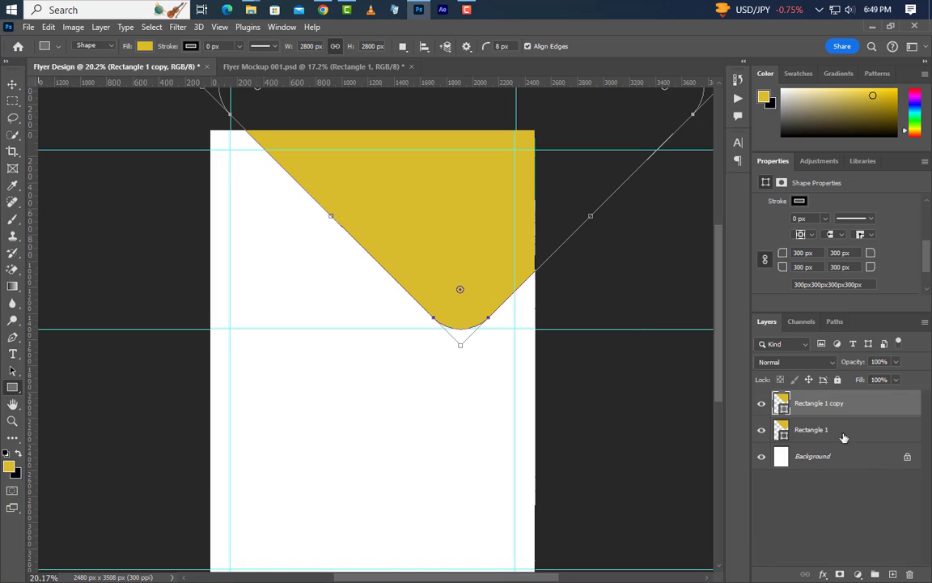
# Hide the yellow duplicate and add a Gradient Overlay to Rectangle 1.
pyautogui.click(760, 406)
pyautogui.click(865, 432)
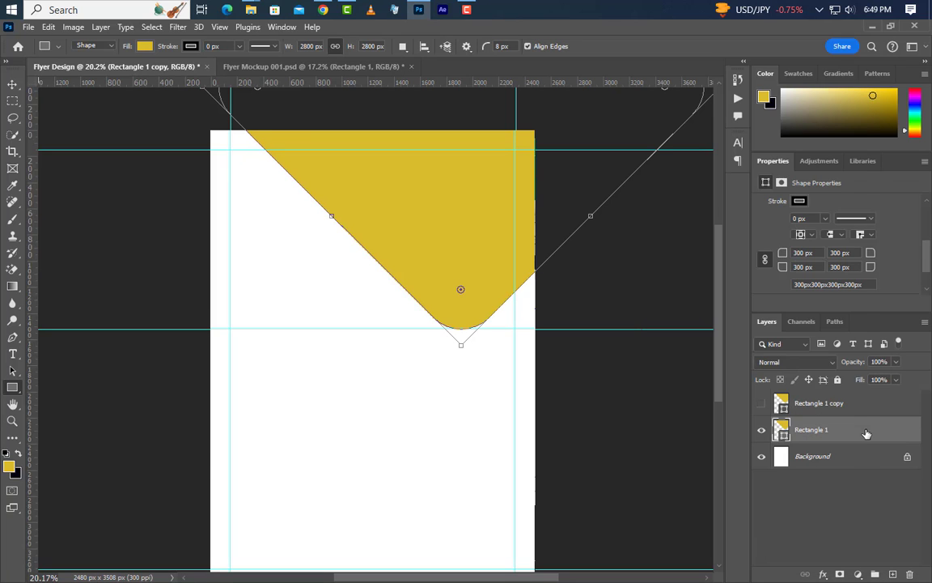
pyautogui.rightClick(866, 433)
pyautogui.click(783, 65)
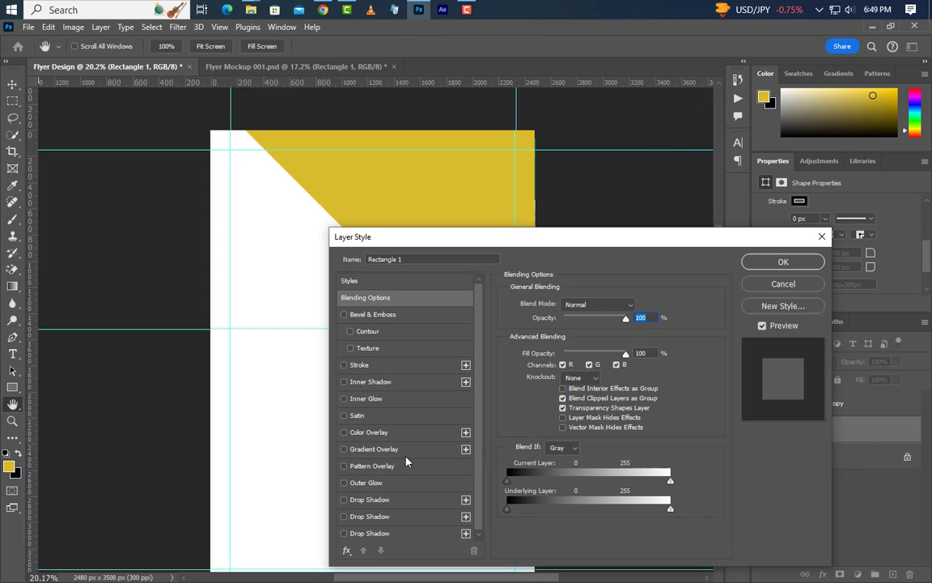
pyautogui.click(405, 454)
# Set the gradient stops to dark green on the left and bright green on the right.
pyautogui.click(594, 339)
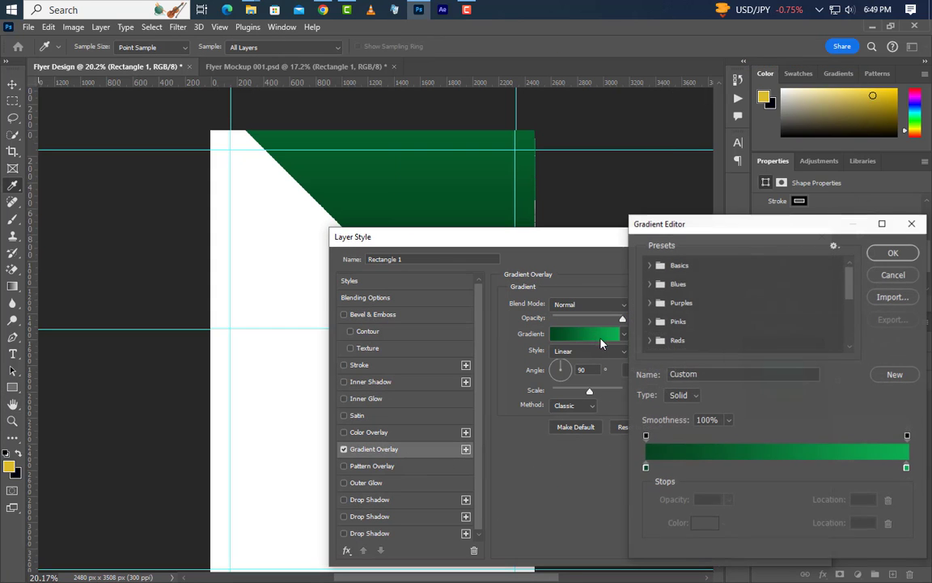
pyautogui.click(646, 468)
pyautogui.doubleClick(646, 468)
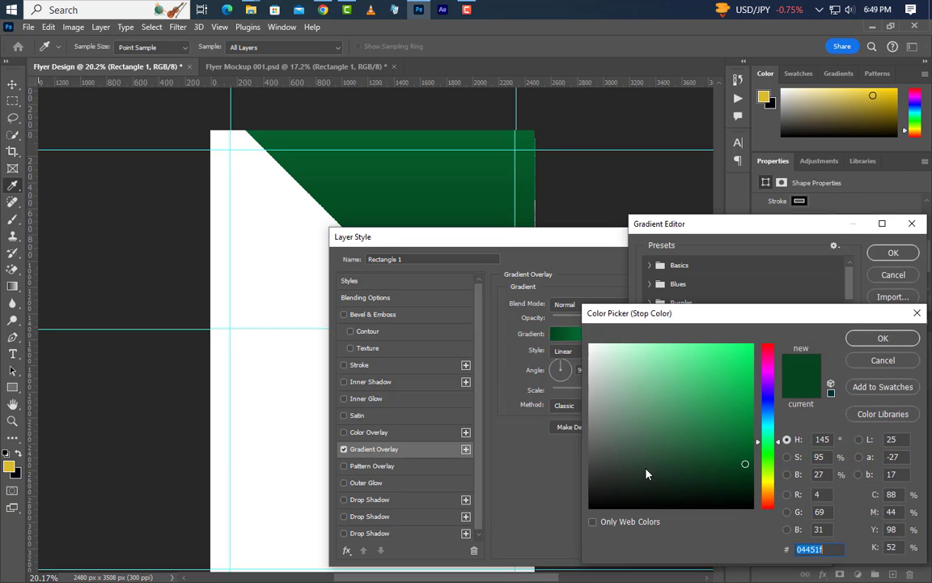
pyautogui.click(881, 339)
pyautogui.click(906, 467)
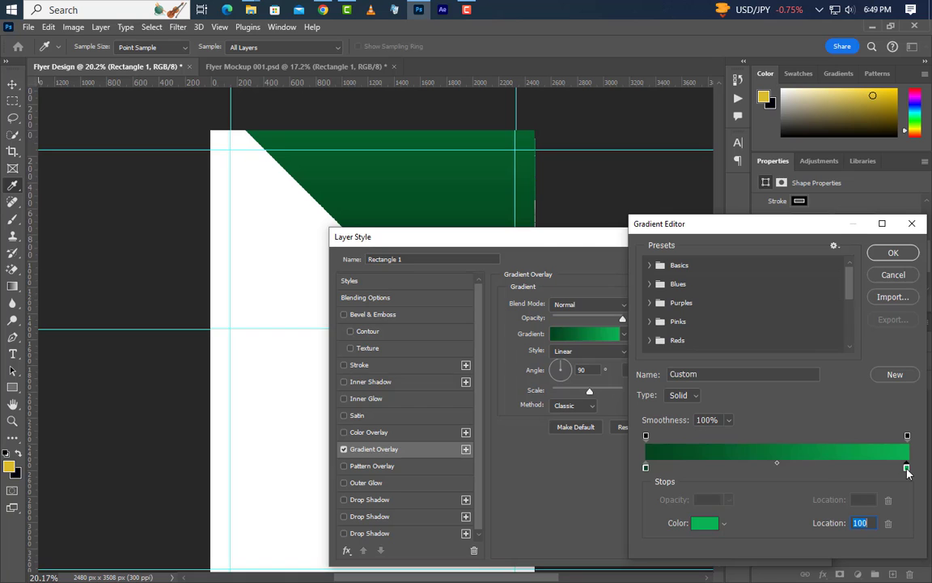
pyautogui.doubleClick(906, 469)
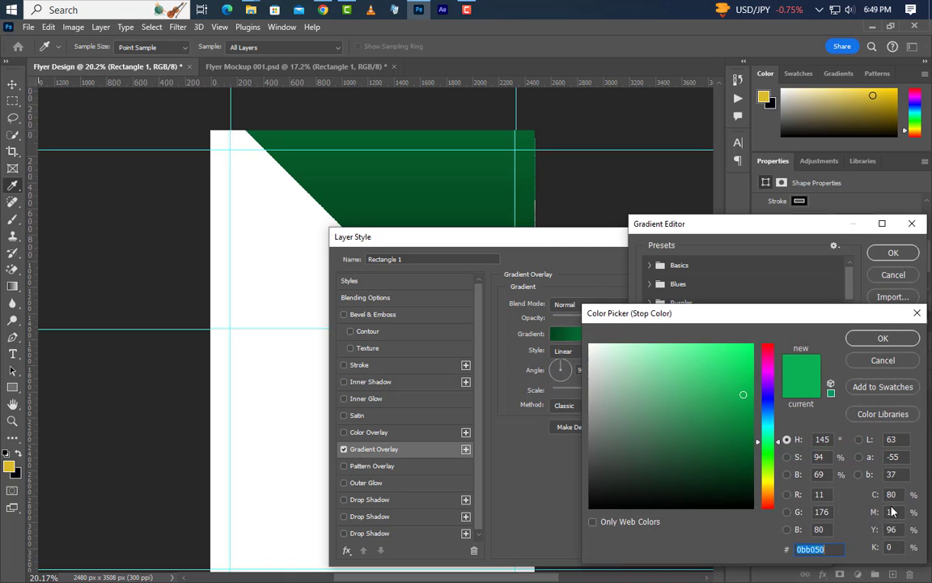
pyautogui.click(882, 361)
pyautogui.click(890, 253)
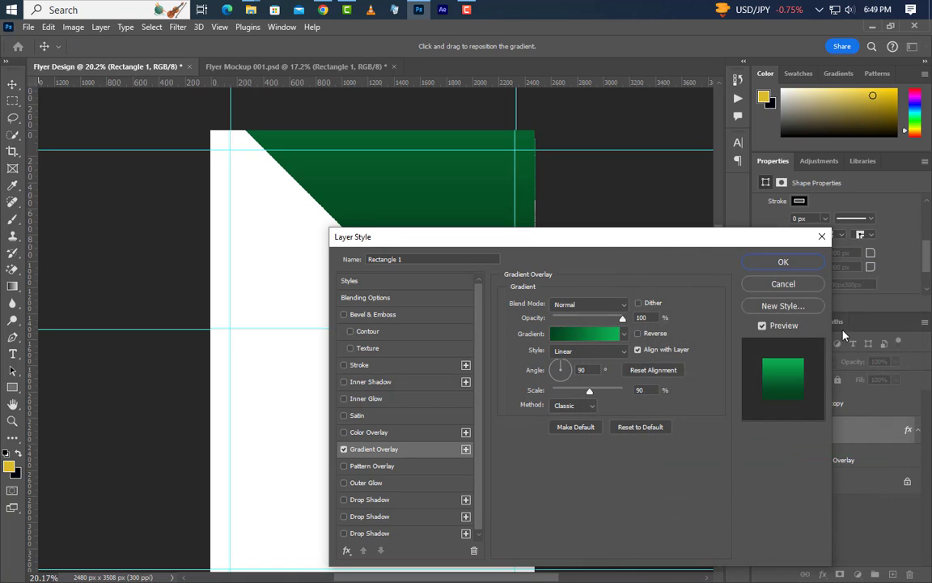
# Apply the green overlay at 90° and 90% scale, then convert Rectangle 1 to a smart object.
pyautogui.doubleClick(582, 370)
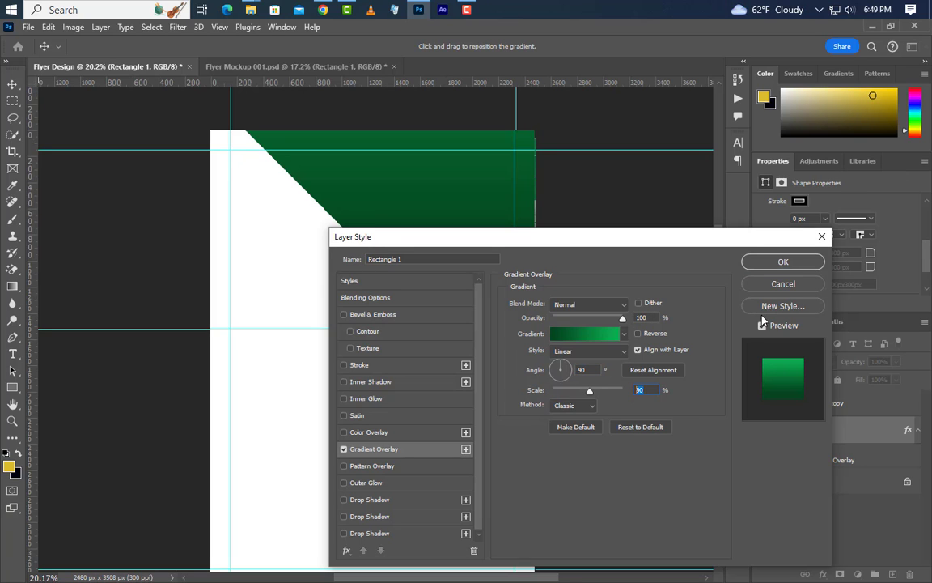
pyautogui.click(782, 261)
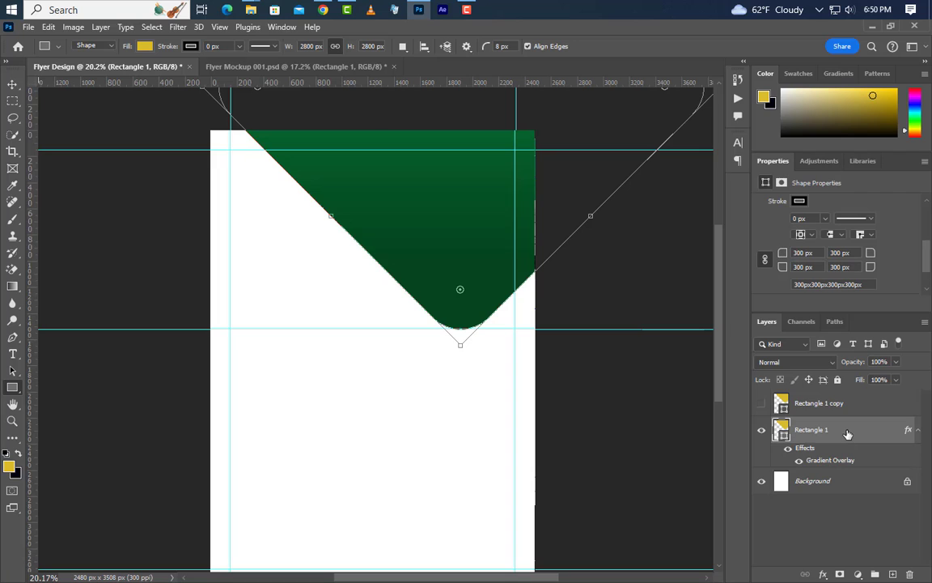
pyautogui.rightClick(848, 433)
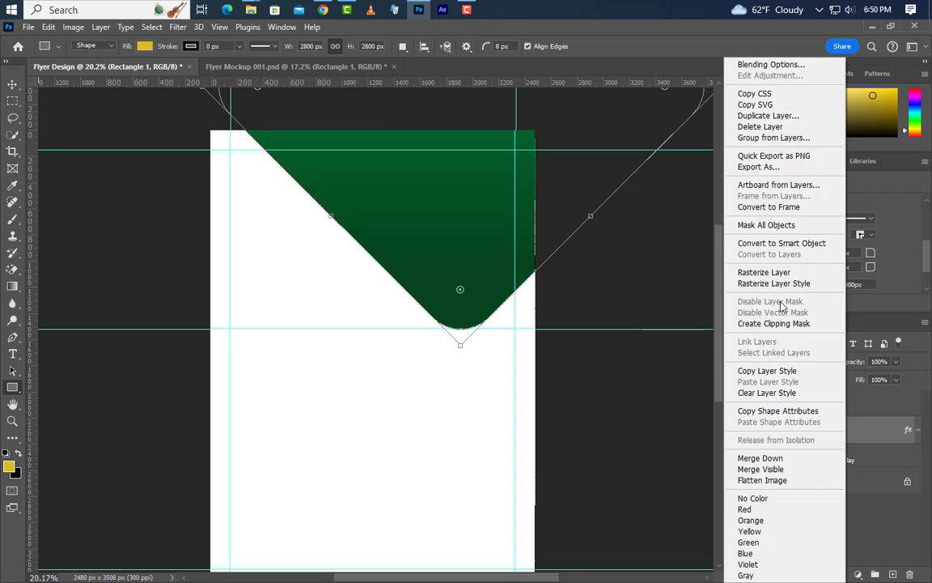
pyautogui.click(798, 244)
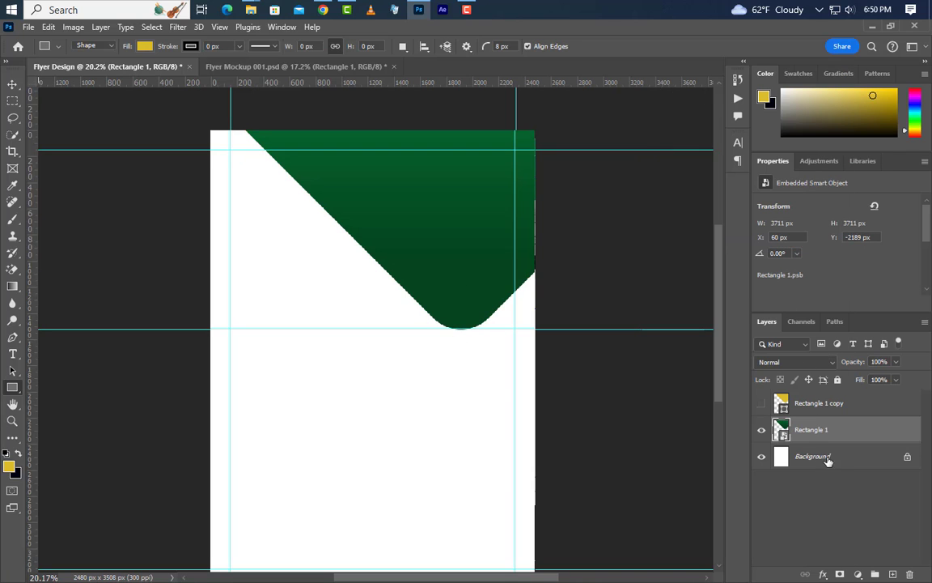
# Show the yellow duplicate, transform it into the lower right, and duplicate it again.
pyautogui.click(876, 407)
pyautogui.click(761, 403)
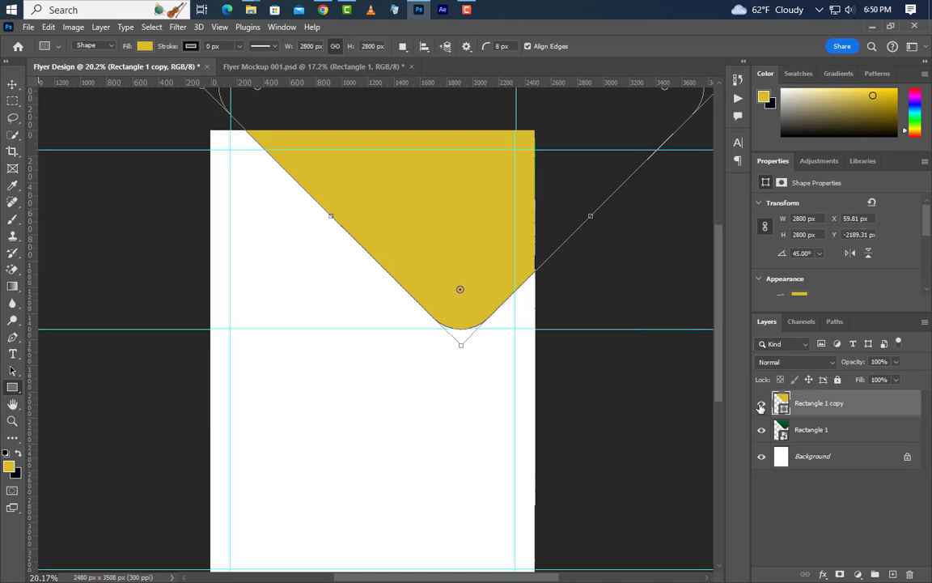
pyautogui.press('v')
pyautogui.hotkey('ctrl', 't')
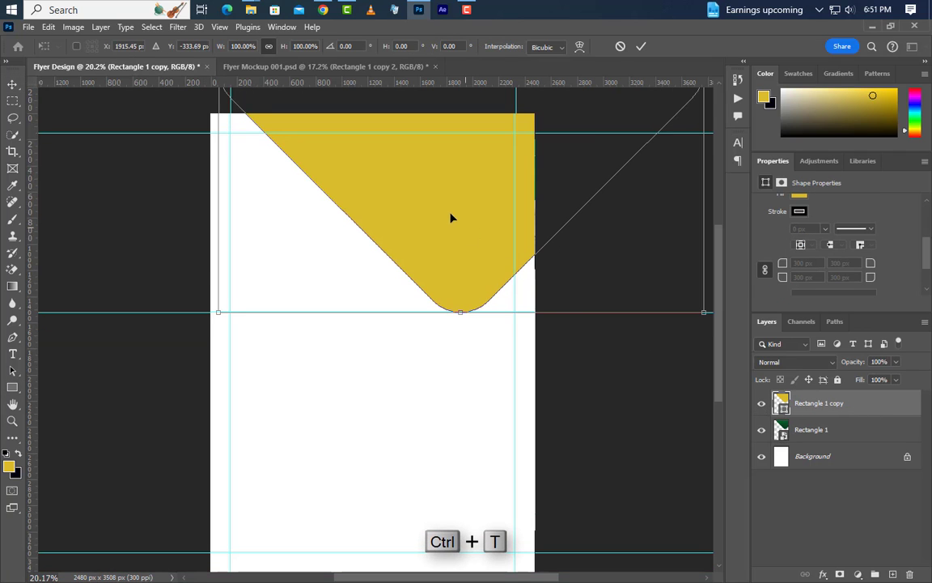
pyautogui.moveTo(499, 491); pyautogui.dragTo(462, 485)
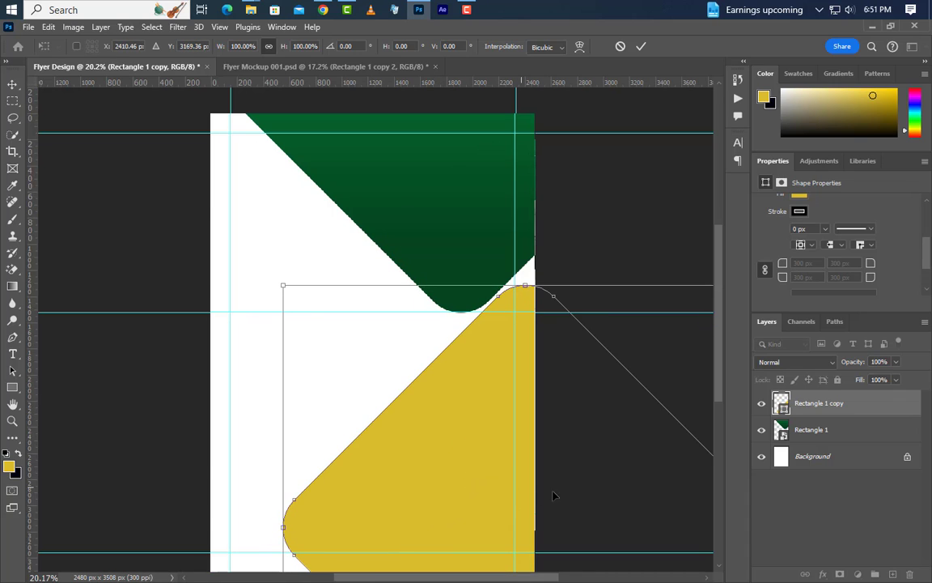
pyautogui.click(641, 47)
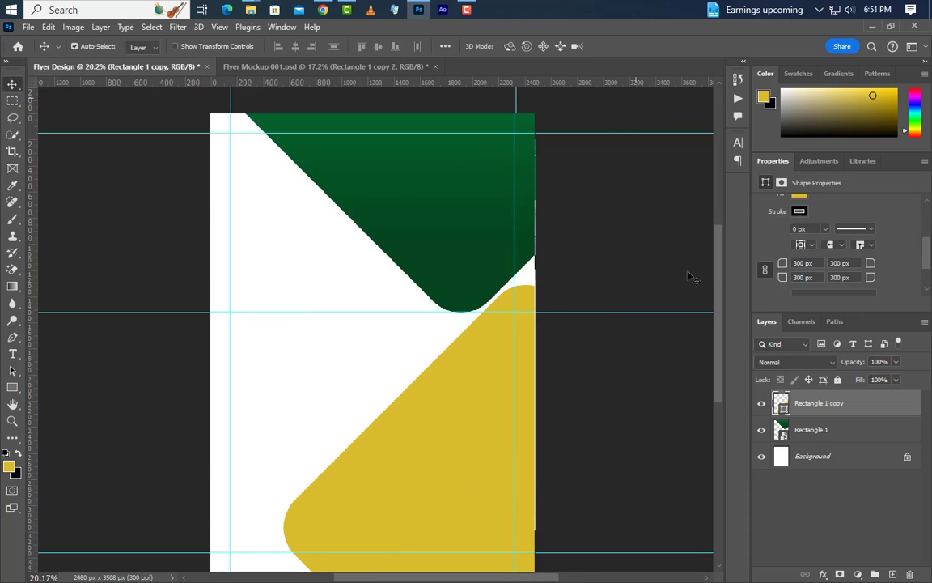
pyautogui.moveTo(888, 427); pyautogui.dragTo(893, 573)
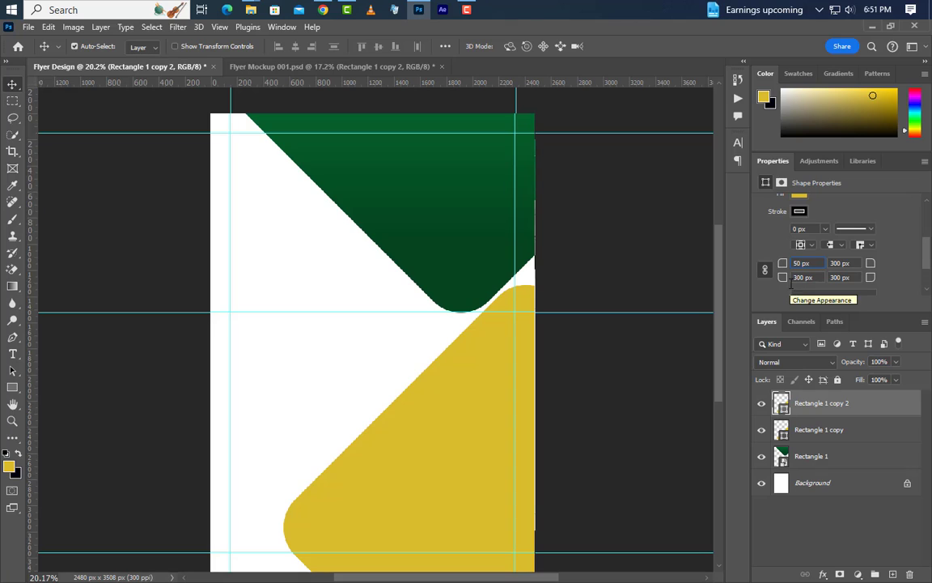
# Move the small gold diamond down-left into the diagonal gap.
pyautogui.scroll(5, 833, 243)
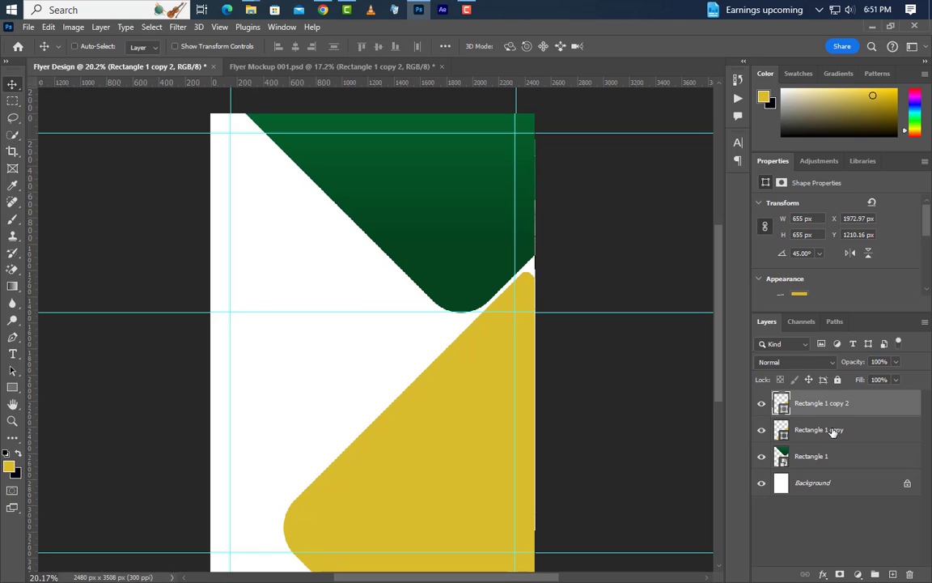
pyautogui.hotkey('ctrl', 't')
pyautogui.moveTo(505, 332); pyautogui.dragTo(206, 534)
pyautogui.click(642, 50)
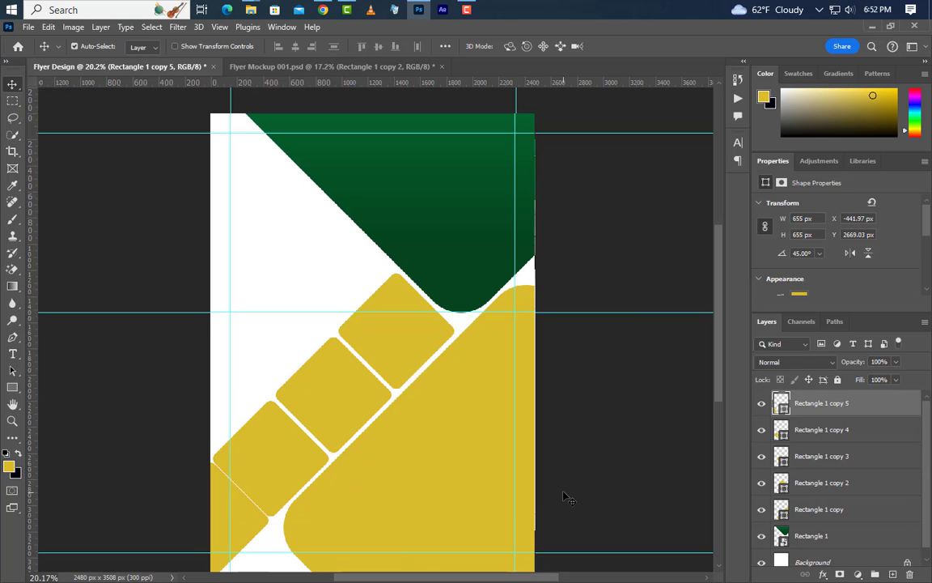
# Duplicate the large gold shape, fill it green, and place it toward the page bottom.
pyautogui.click(885, 510)
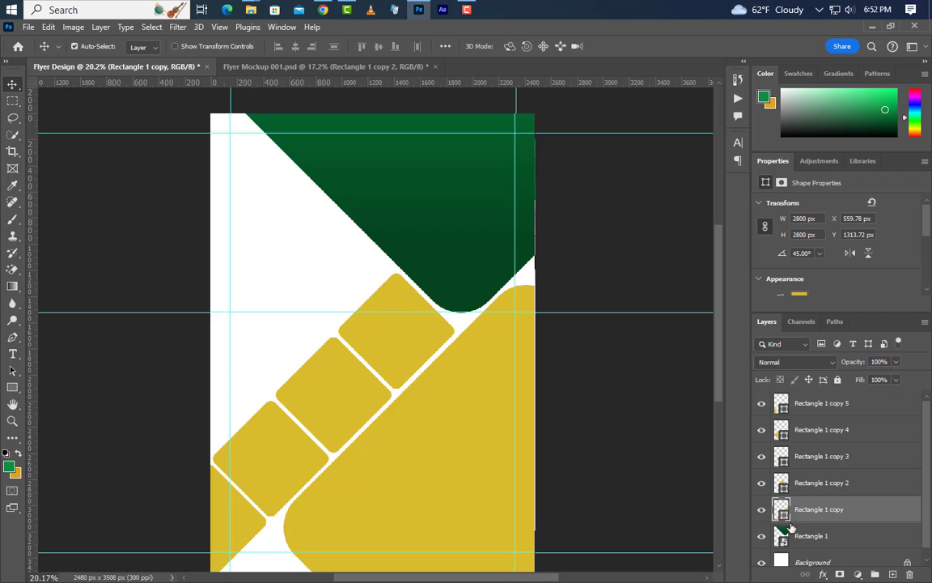
pyautogui.moveTo(884, 514); pyautogui.dragTo(892, 574)
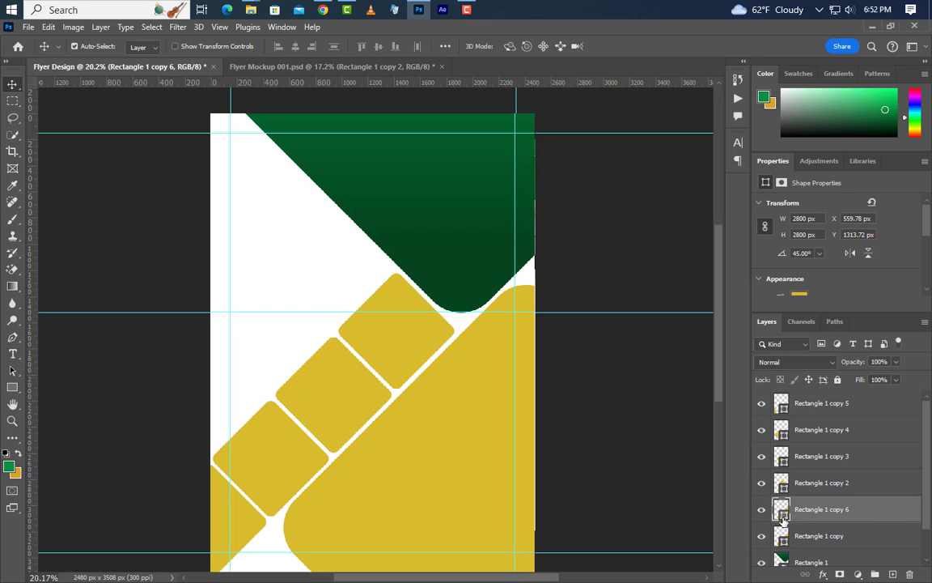
pyautogui.doubleClick(781, 513)
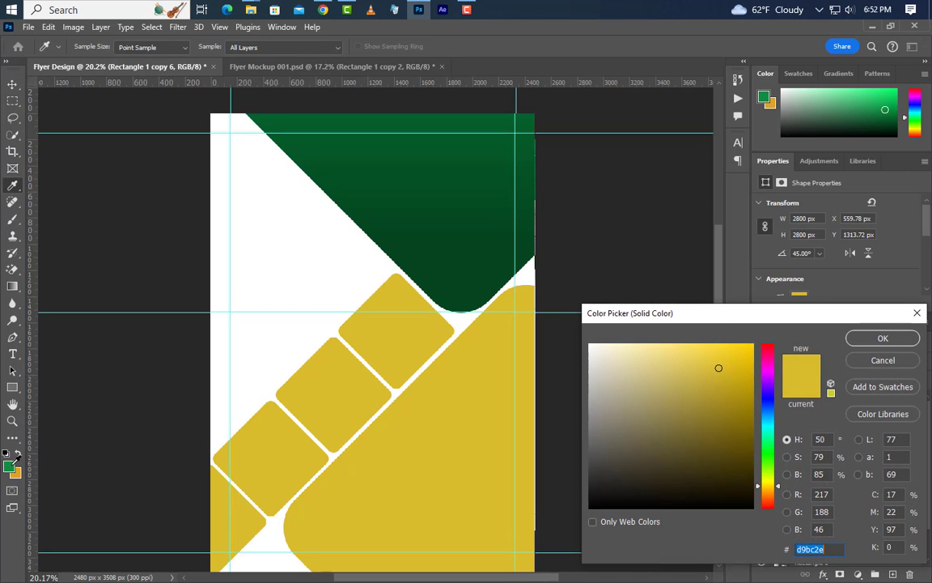
pyautogui.click(12, 465)
pyautogui.click(881, 341)
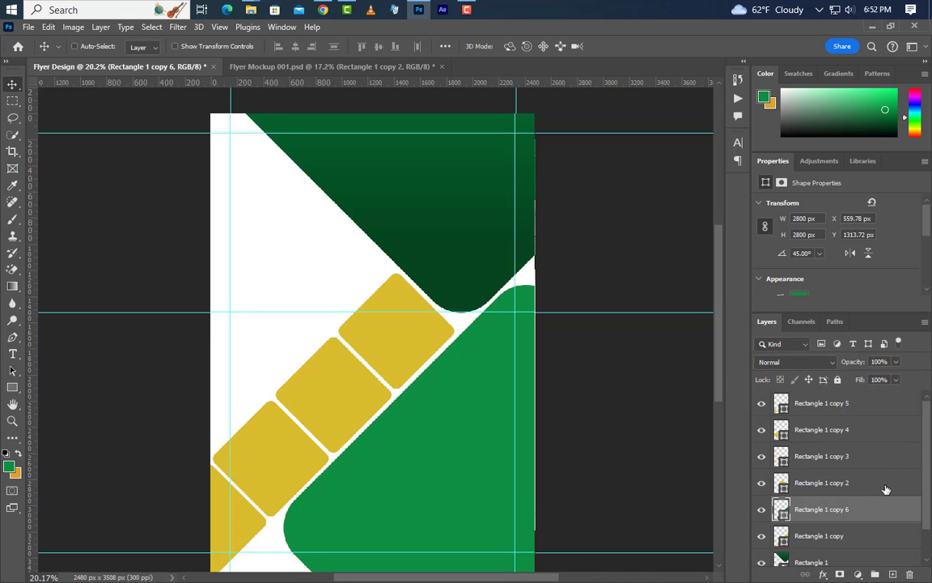
pyautogui.hotkey('ctrl', 't')
pyautogui.moveTo(476, 388); pyautogui.dragTo(275, 579)
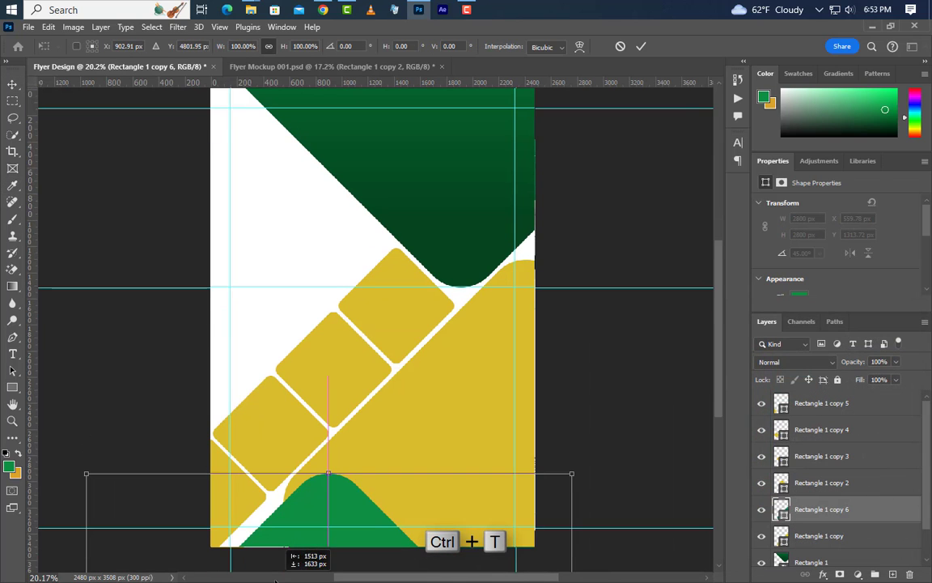
pyautogui.moveTo(312, 501); pyautogui.dragTo(315, 481)
pyautogui.moveTo(527, 481); pyautogui.dragTo(521, 486)
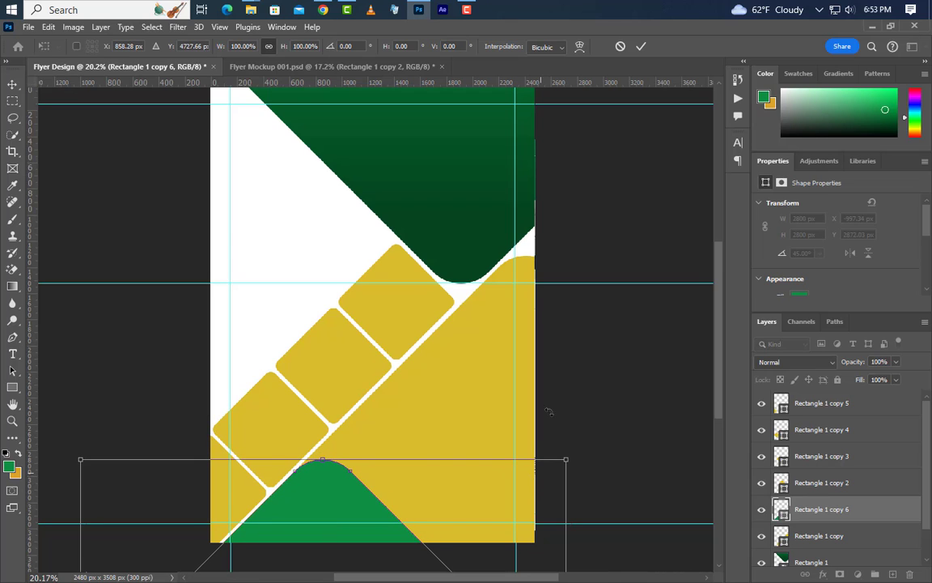
pyautogui.click(641, 46)
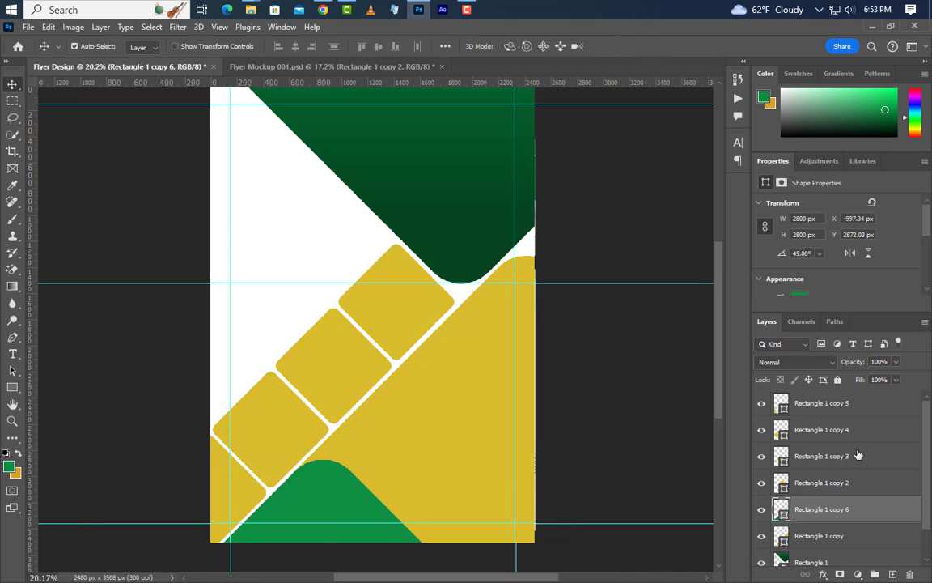
# Duplicate the green bottom shape and position the copy in the top-left.
pyautogui.moveTo(903, 519); pyautogui.dragTo(892, 573)
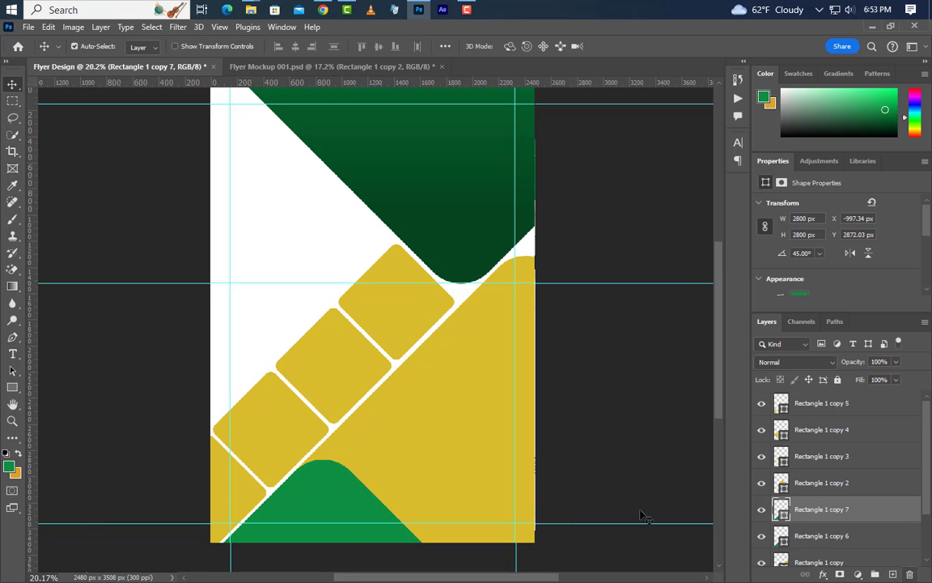
pyautogui.moveTo(333, 511); pyautogui.dragTo(152, 87)
pyautogui.moveTo(275, 272); pyautogui.dragTo(297, 238)
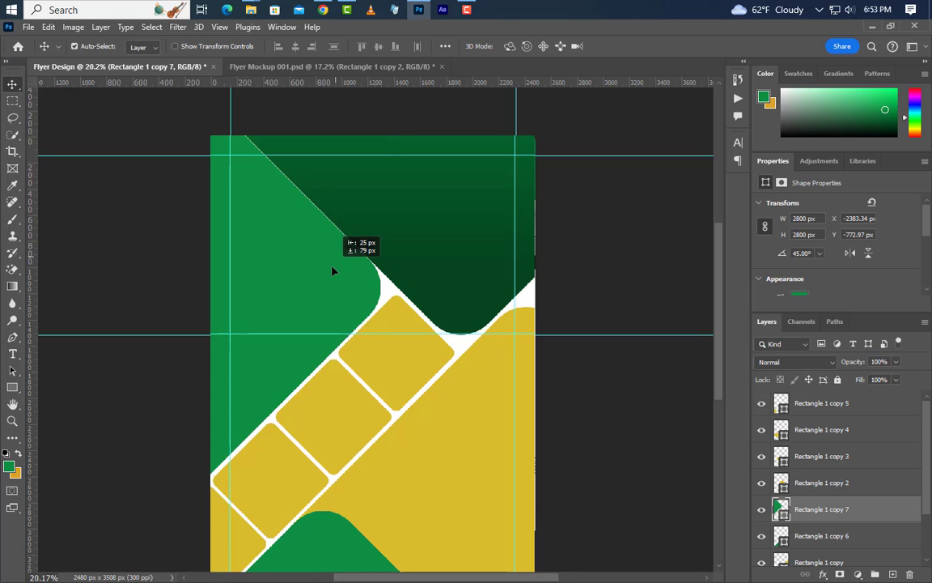
pyautogui.press('Left')
pyautogui.press('Left')
pyautogui.press('Left')
pyautogui.press('Left')
pyautogui.press('Left')
pyautogui.press('Left')
pyautogui.press('Left')
pyautogui.press('Left')
pyautogui.press('Left')
pyautogui.press('Left')
pyautogui.press('Left')
pyautogui.press('Left')
pyautogui.press('Left')
pyautogui.press('Left')
pyautogui.press('Left')
pyautogui.press('Left')
pyautogui.press('Down')
pyautogui.press('Down')
pyautogui.press('Down')
pyautogui.press('Down')
pyautogui.press('Down')
pyautogui.press('Down')
pyautogui.press('Down')
pyautogui.press('Down')
pyautogui.press('Down')
pyautogui.press('Down')
pyautogui.press('Down')
pyautogui.press('Down')
pyautogui.press('Down')
pyautogui.press('Down')
pyautogui.press('Down')
pyautogui.press('Down')
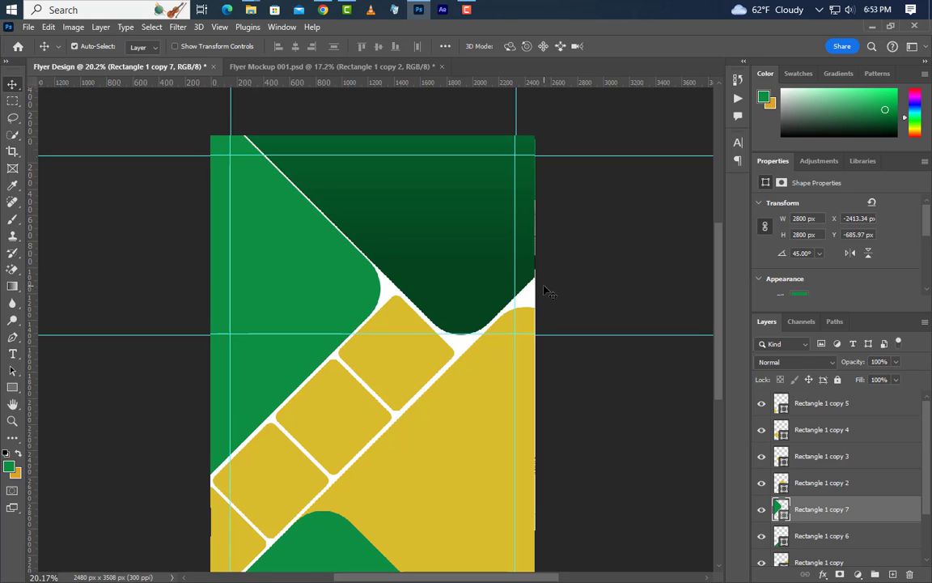
pyautogui.scroll(-1, 544, 287)
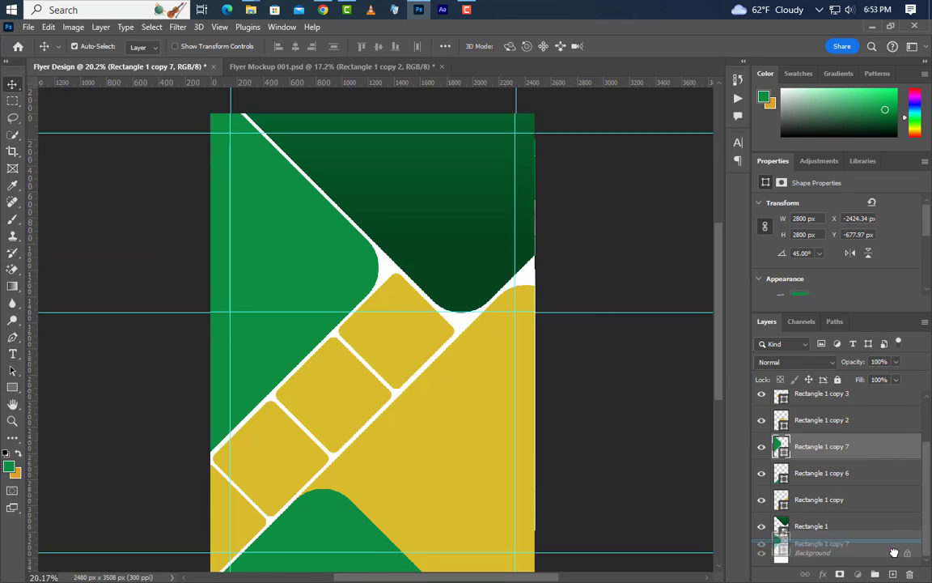
# Duplicate the top-left green shape and move the copy 89 px down the left edge.
pyautogui.hotkey('ctrl', 'j')
pyautogui.hotkey('ctrl', 't')
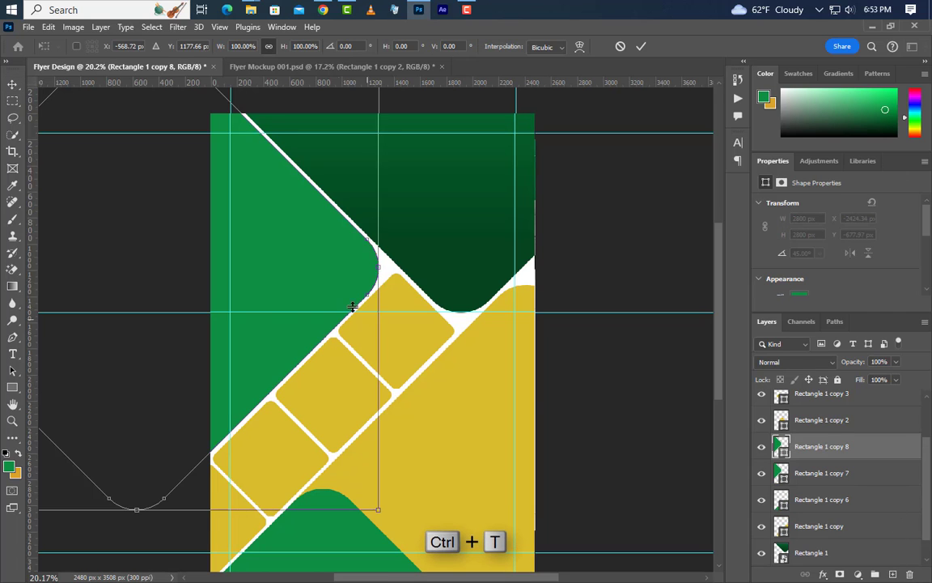
pyautogui.moveTo(212, 338); pyautogui.dragTo(204, 338)
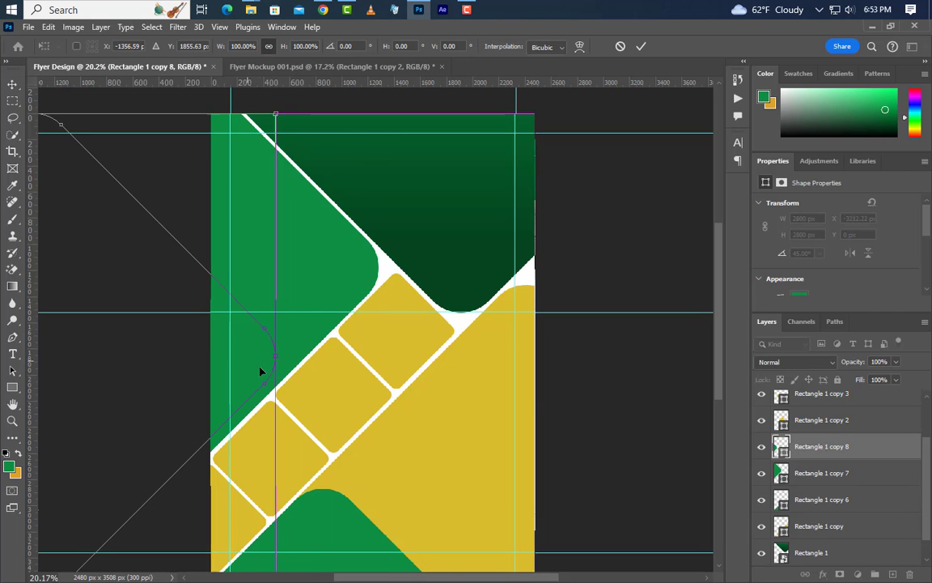
pyautogui.moveTo(261, 347); pyautogui.dragTo(261, 358)
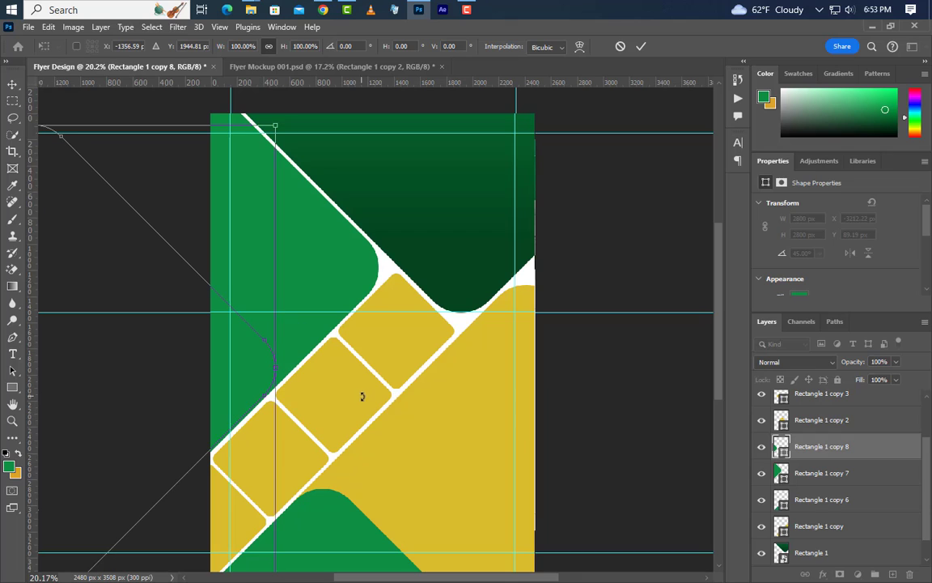
pyautogui.moveTo(363, 366); pyautogui.dragTo(372, 362)
pyautogui.click(640, 47)
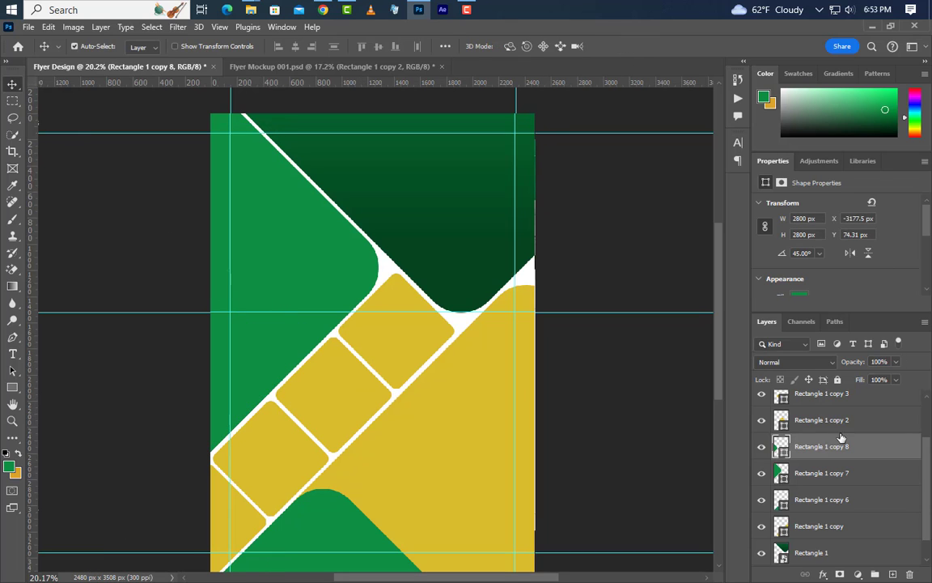
# Recolour Rectangle 1 copy 8 to orange-gold d9a72e.
pyautogui.doubleClick(784, 451)
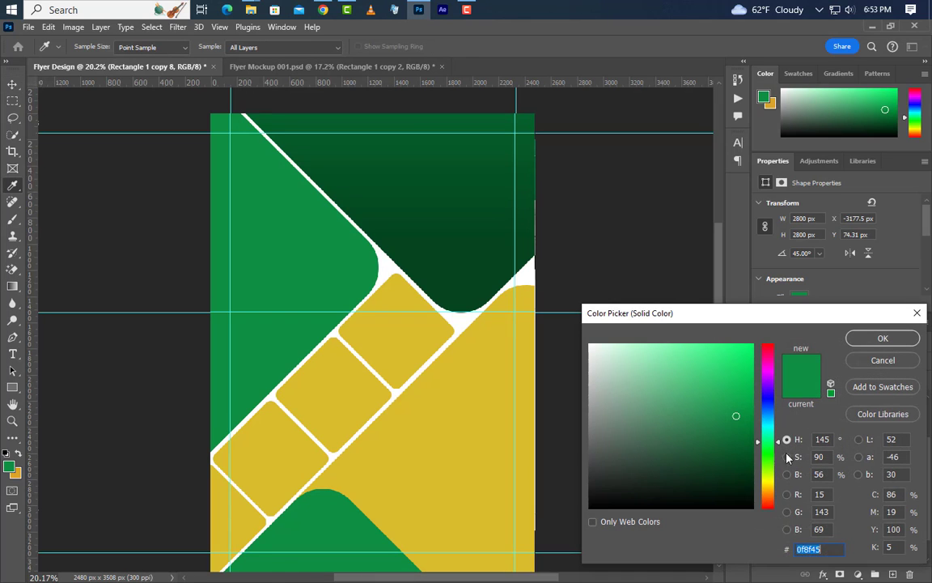
pyautogui.click(347, 396)
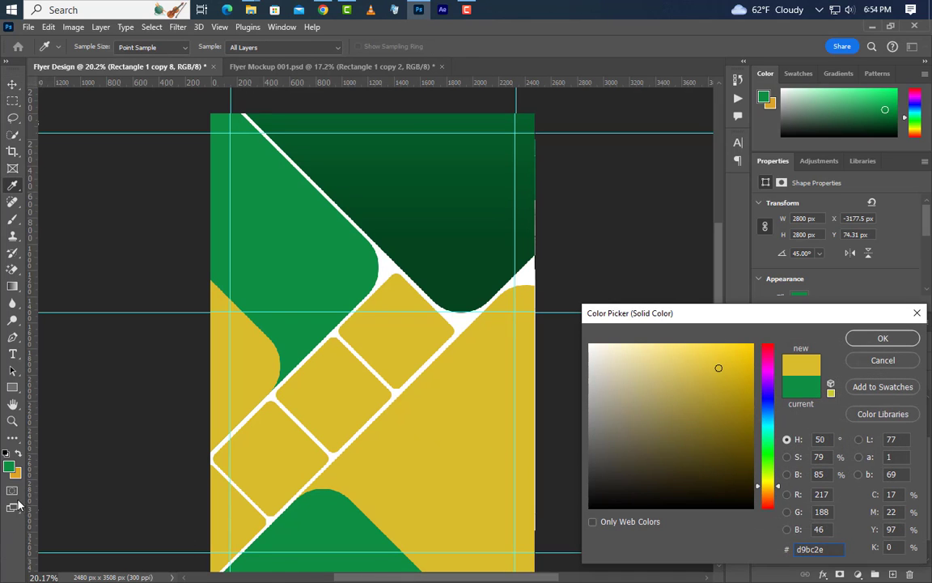
pyautogui.click(18, 473)
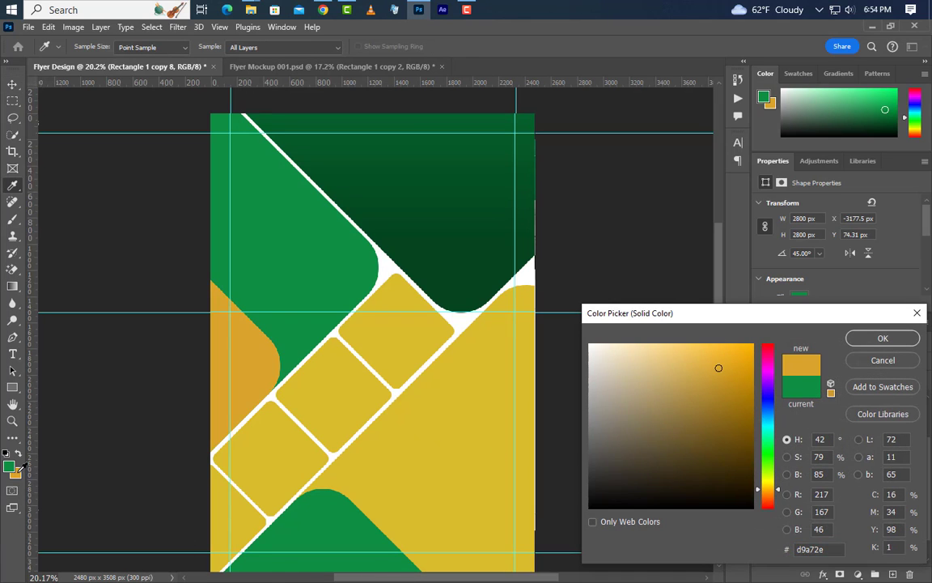
pyautogui.click(897, 342)
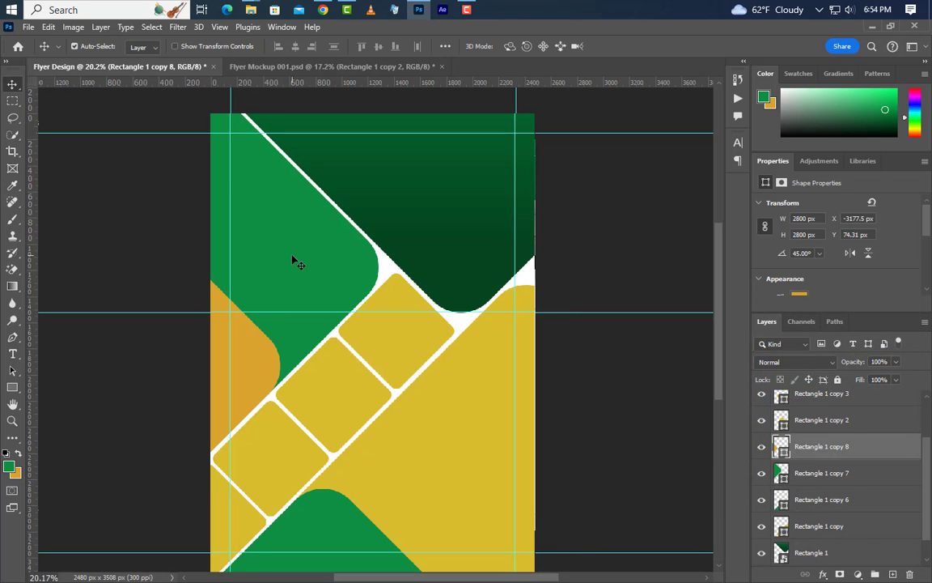
# Change the green top-left shape's fill to white.
pyautogui.click(296, 262)
pyautogui.doubleClick(783, 478)
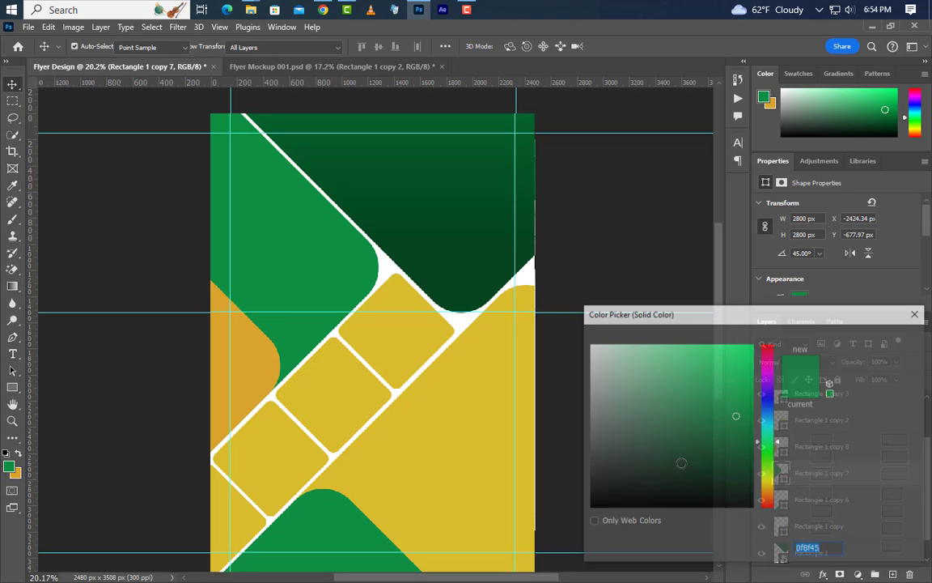
pyautogui.click(505, 268)
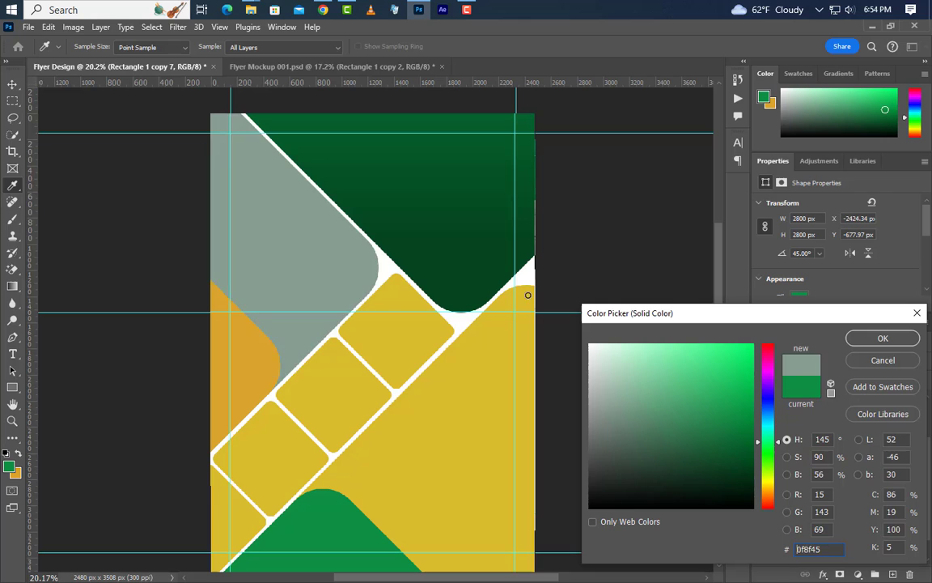
pyautogui.click(897, 343)
# Add a light grey e1e0e0 solid colour fill layer above the Background.
pyautogui.scroll(-1, 850, 518)
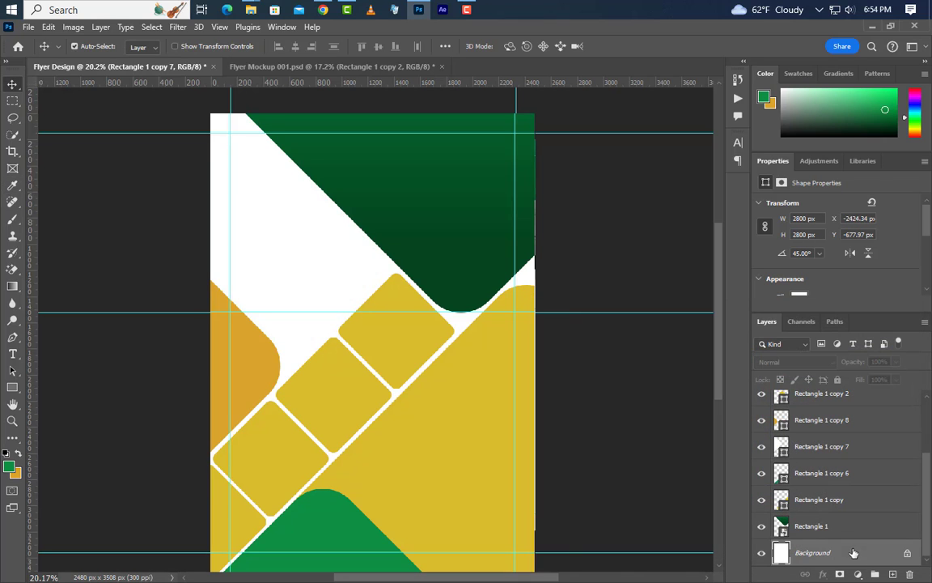
pyautogui.click(854, 551)
pyautogui.click(858, 574)
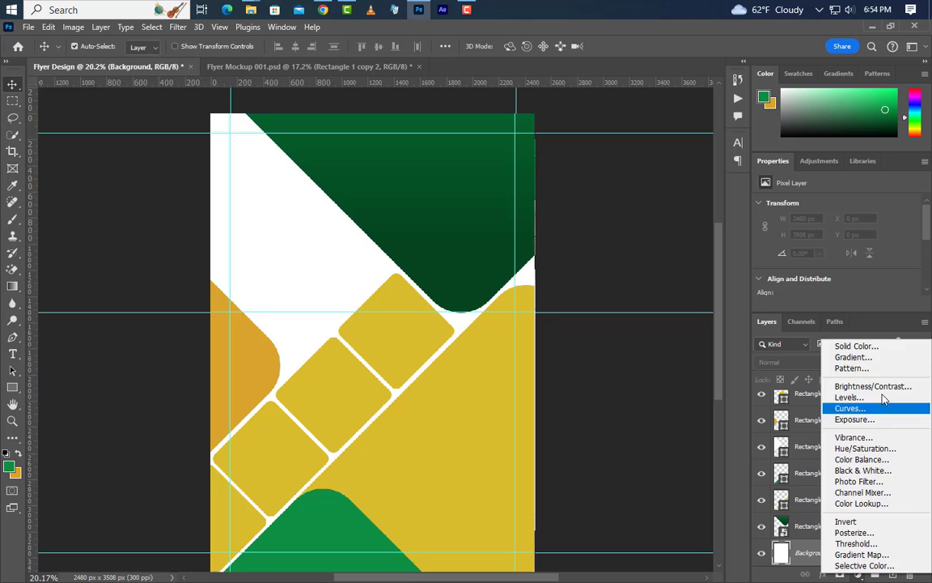
pyautogui.click(884, 346)
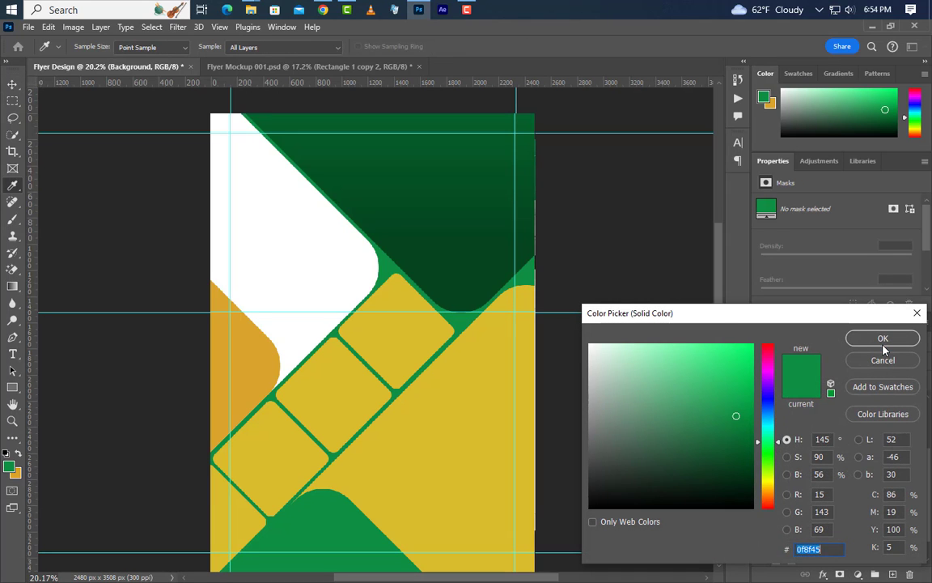
pyautogui.write('e1e0e0')
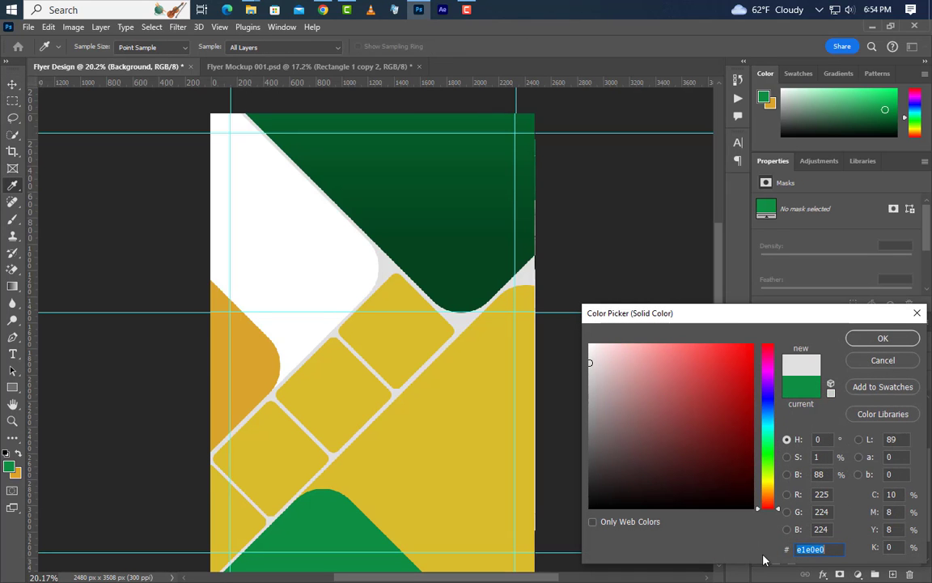
pyautogui.click(884, 339)
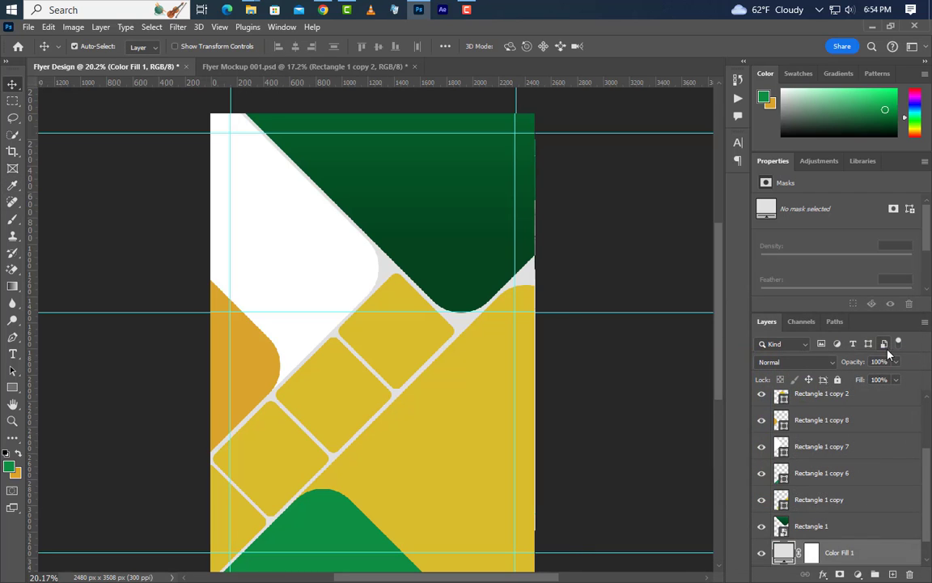
# Set the lower diagonal Rectangle 1 copy fill to near-white f9f9f9.
pyautogui.click(470, 452)
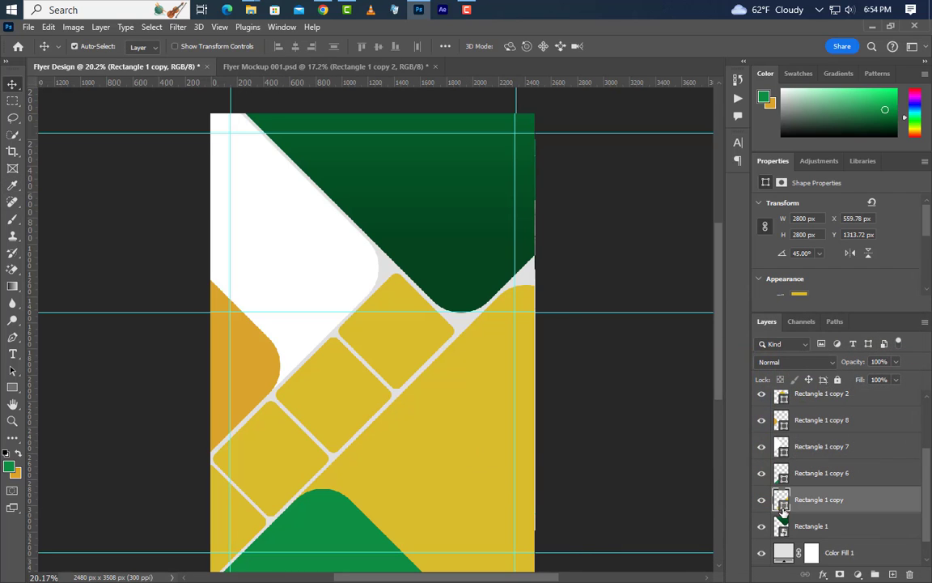
pyautogui.doubleClick(781, 501)
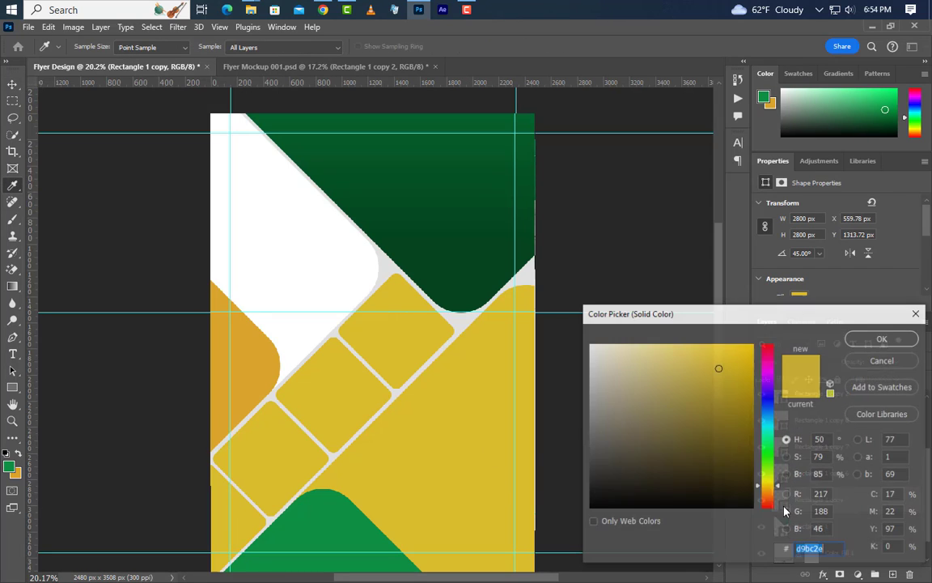
pyautogui.click(464, 318)
pyautogui.click(589, 347)
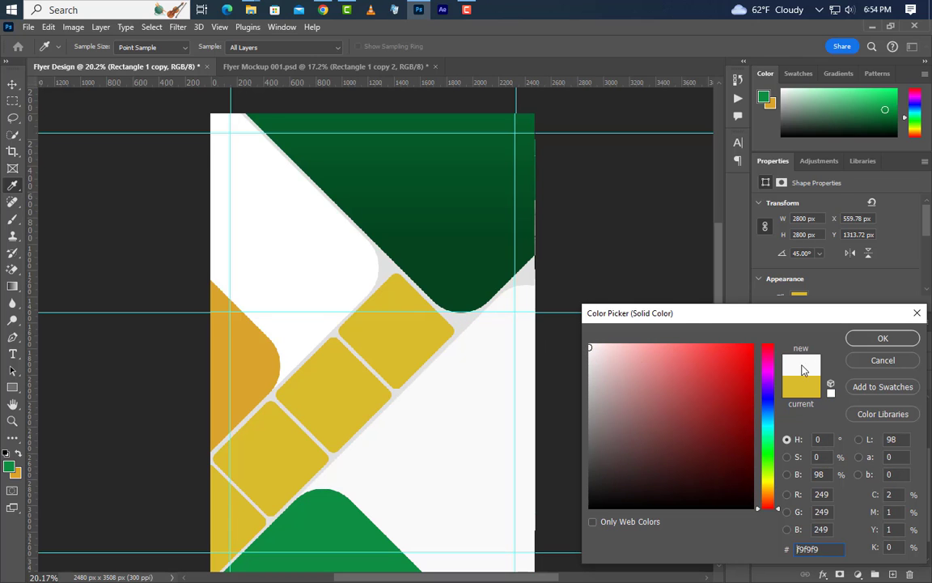
pyautogui.click(875, 341)
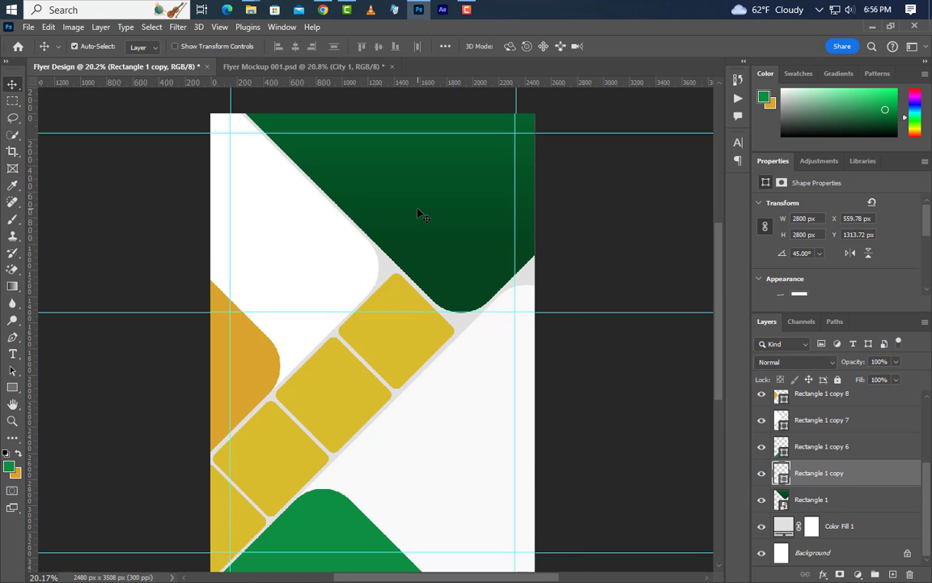
# Place the City 1 photo above Rectangle 1 and move it over the flyer top.
pyautogui.click(419, 215)
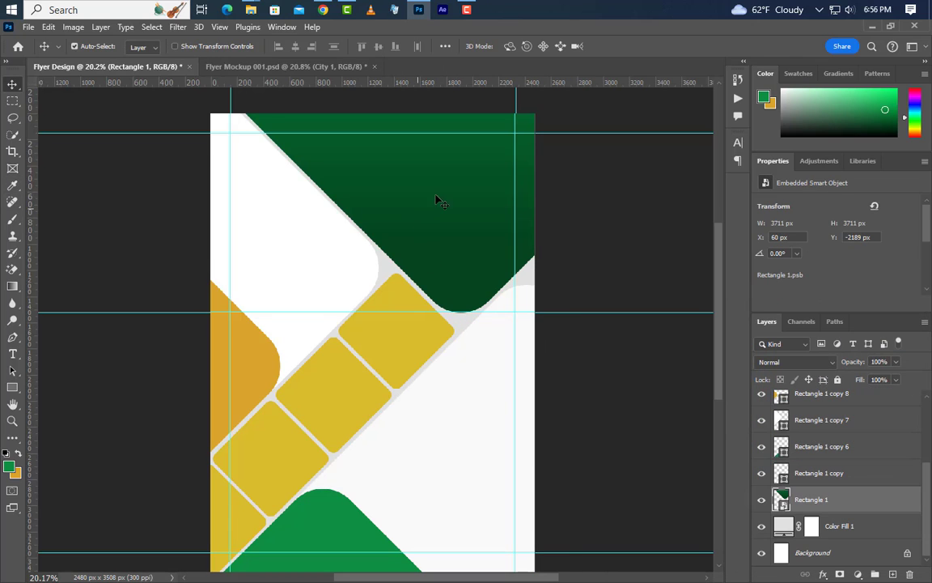
pyautogui.click(873, 28)
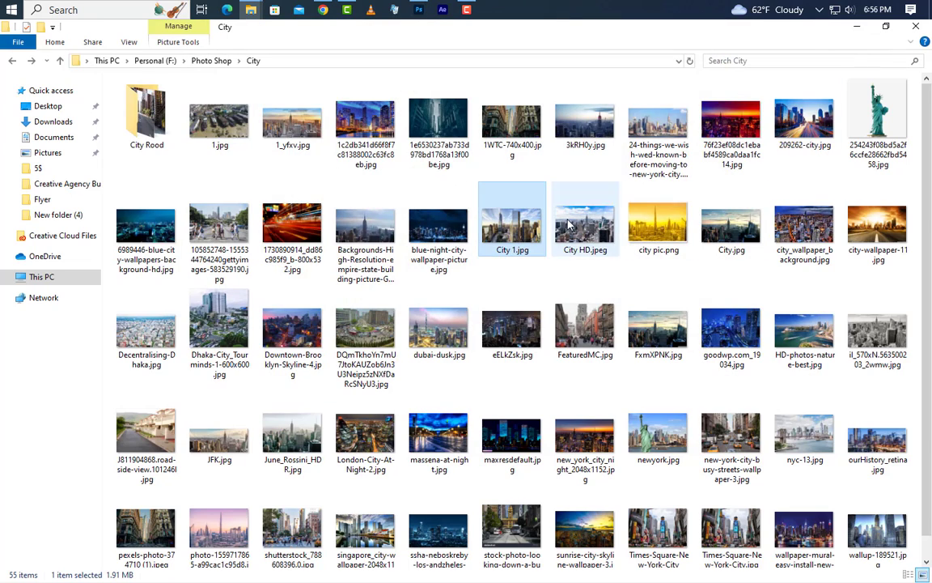
pyautogui.moveTo(512, 219); pyautogui.dragTo(445, 241)
pyautogui.moveTo(423, 290); pyautogui.dragTo(470, 171)
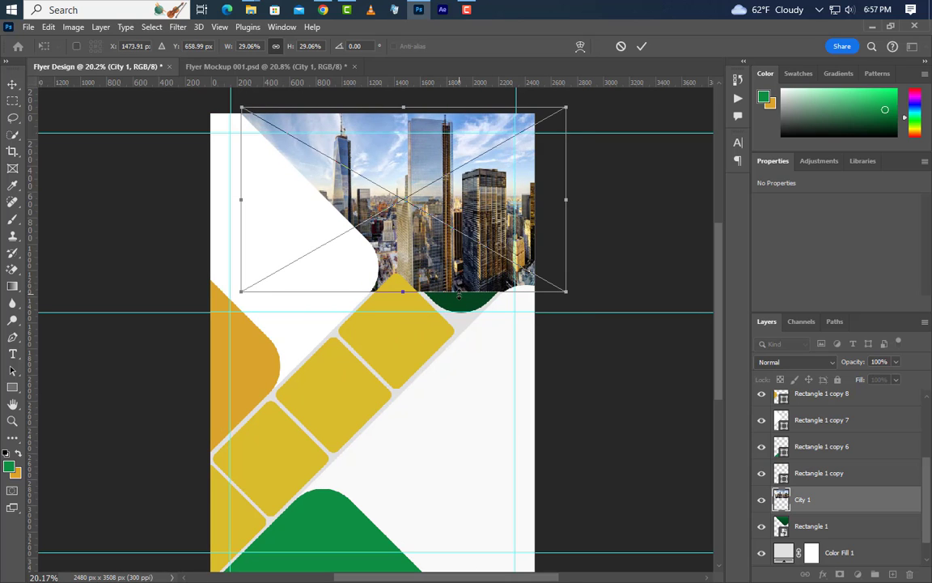
# Enlarge the city photo to about 32% and shift it slightly right.
pyautogui.moveTo(459, 294); pyautogui.dragTo(462, 318)
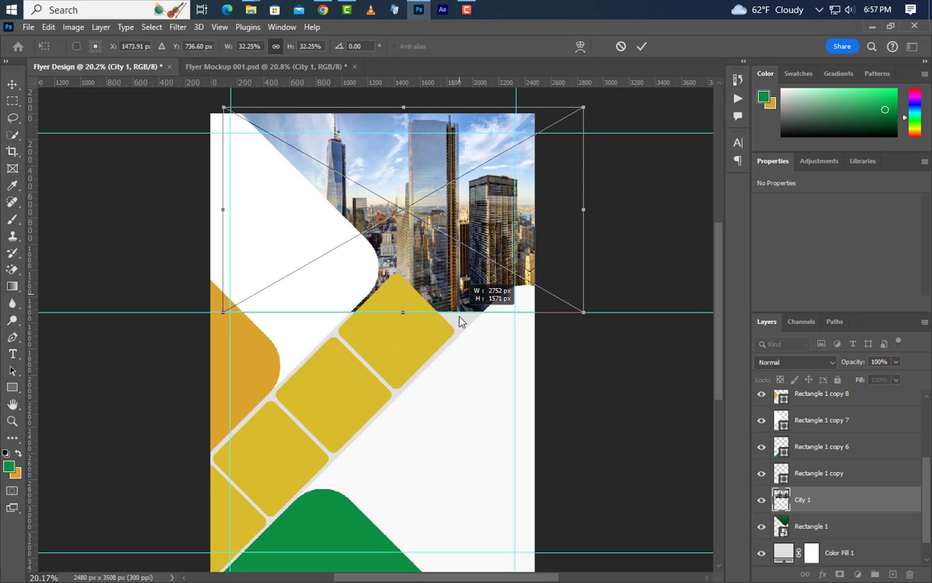
pyautogui.moveTo(429, 253); pyautogui.dragTo(443, 253)
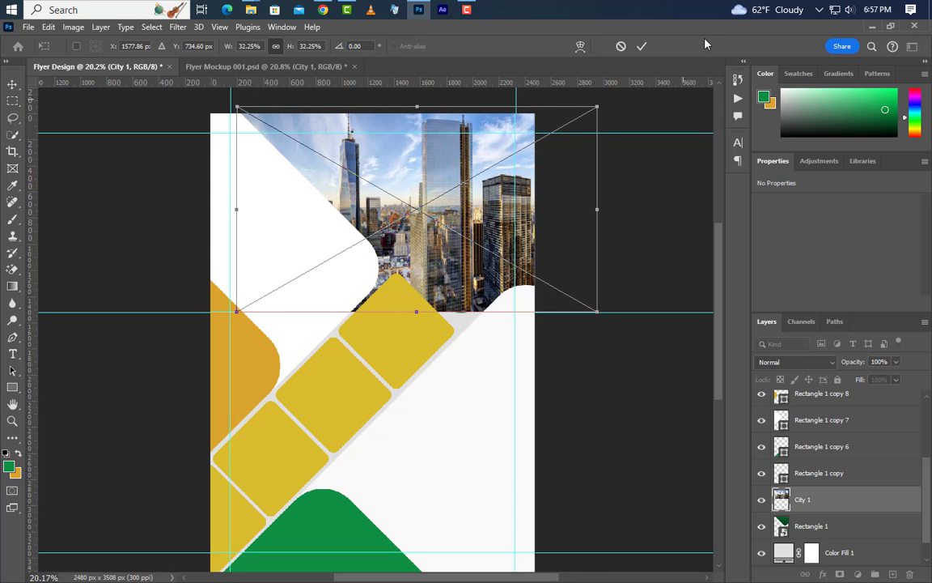
pyautogui.click(644, 47)
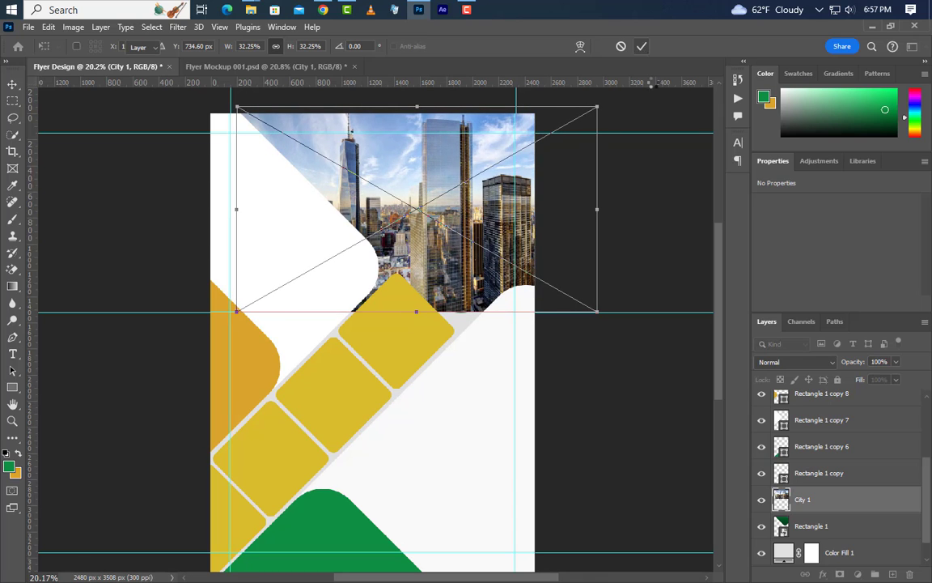
# Clip City 1 to the green shape and set its blend mode to Overlay.
pyautogui.rightClick(886, 508)
pyautogui.click(827, 354)
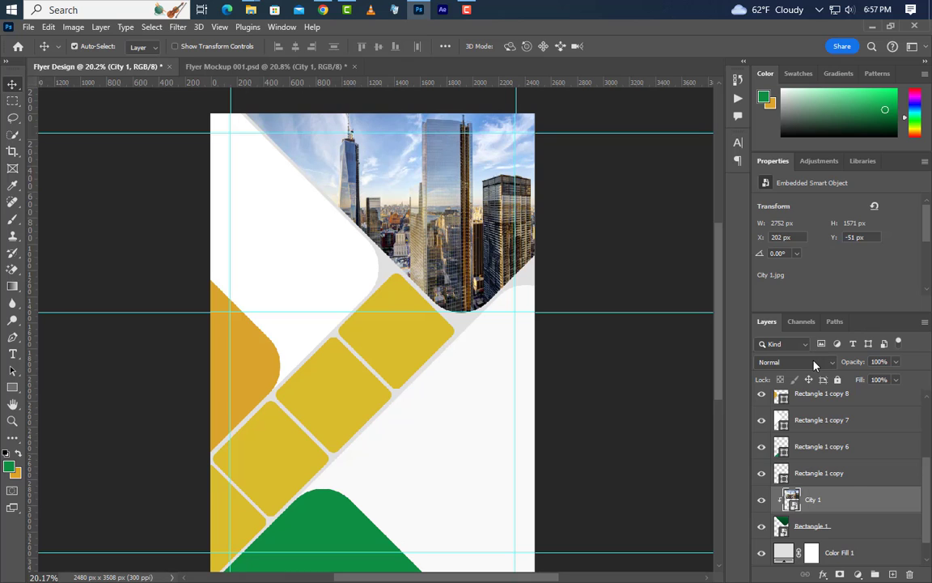
pyautogui.click(814, 365)
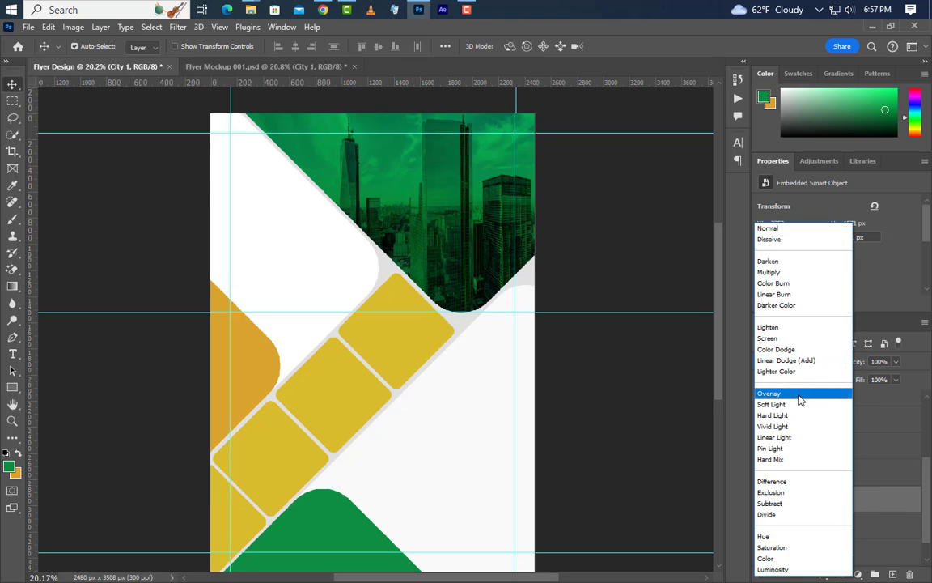
pyautogui.click(808, 394)
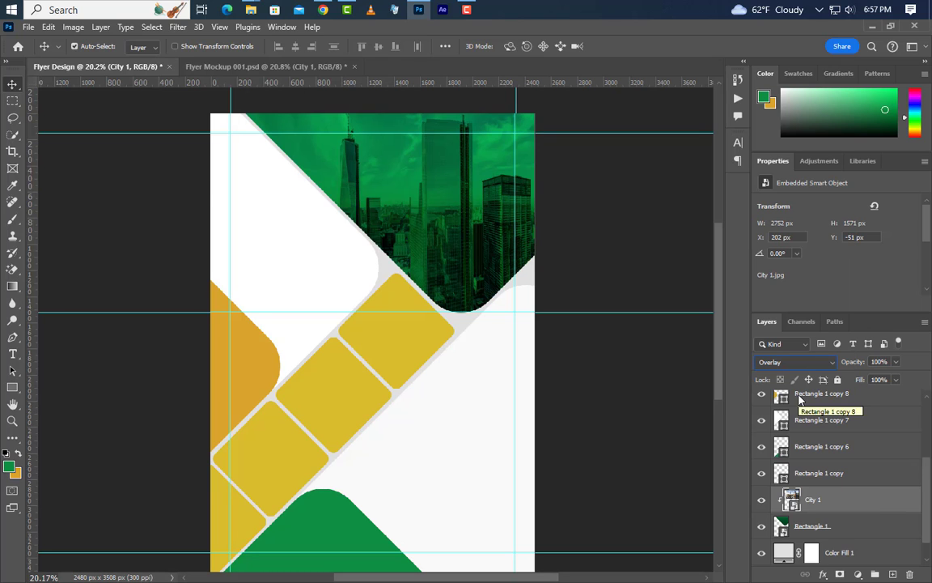
pyautogui.click(871, 27)
# Place the Business Man photo at the top right, scaled to 72.54%.
pyautogui.moveTo(484, 153); pyautogui.dragTo(532, 313)
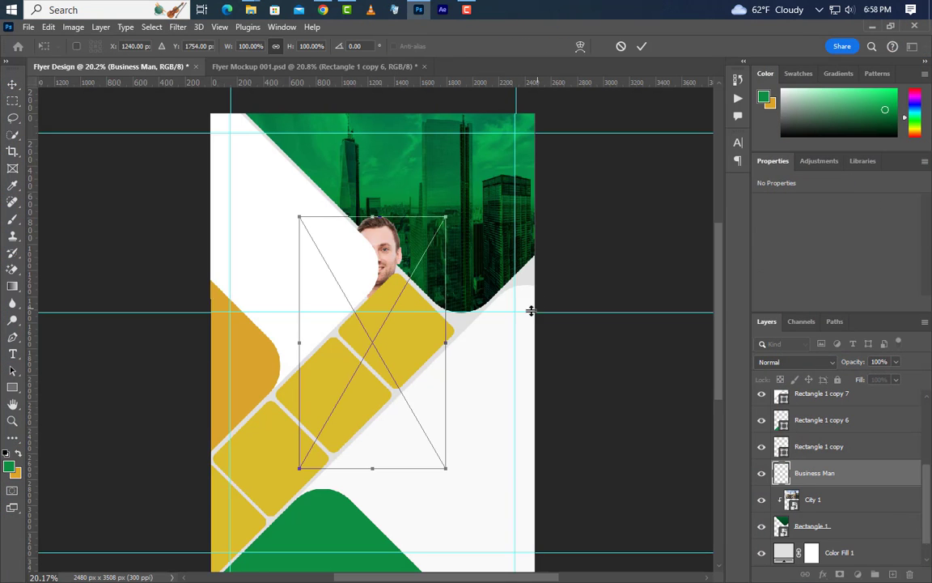
pyautogui.moveTo(420, 365); pyautogui.dragTo(456, 296)
pyautogui.moveTo(482, 273); pyautogui.dragTo(509, 268)
pyautogui.moveTo(470, 100); pyautogui.dragTo(470, 171)
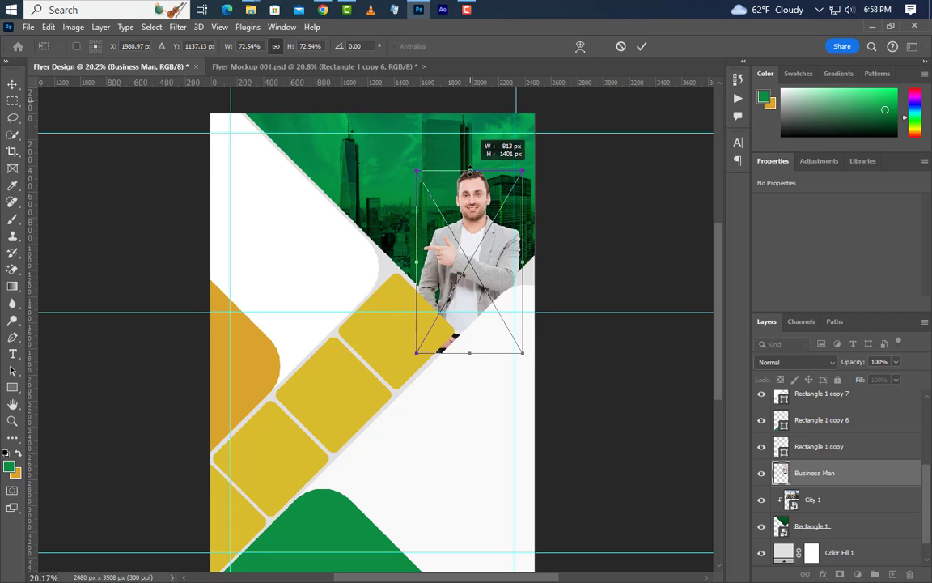
pyautogui.moveTo(477, 221); pyautogui.dragTo(492, 187)
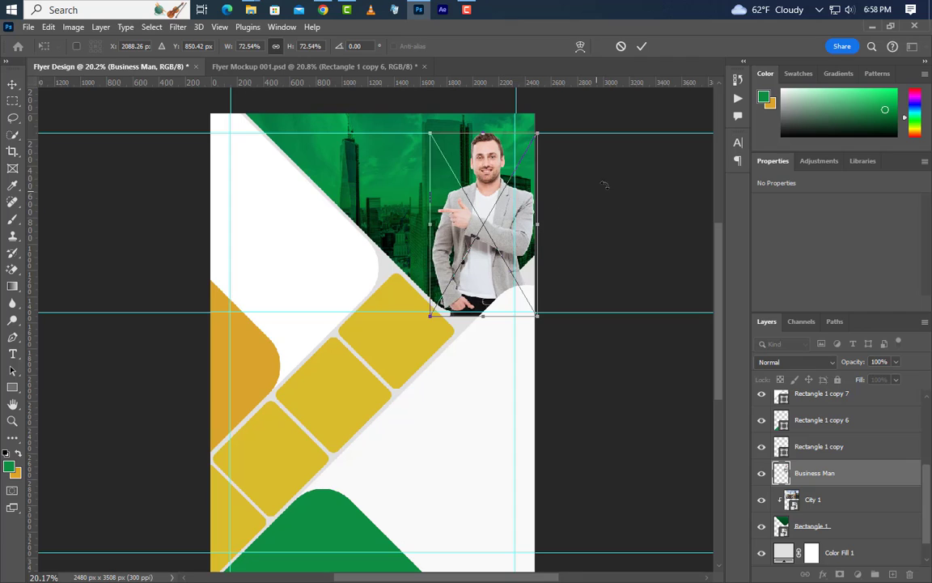
pyautogui.click(640, 46)
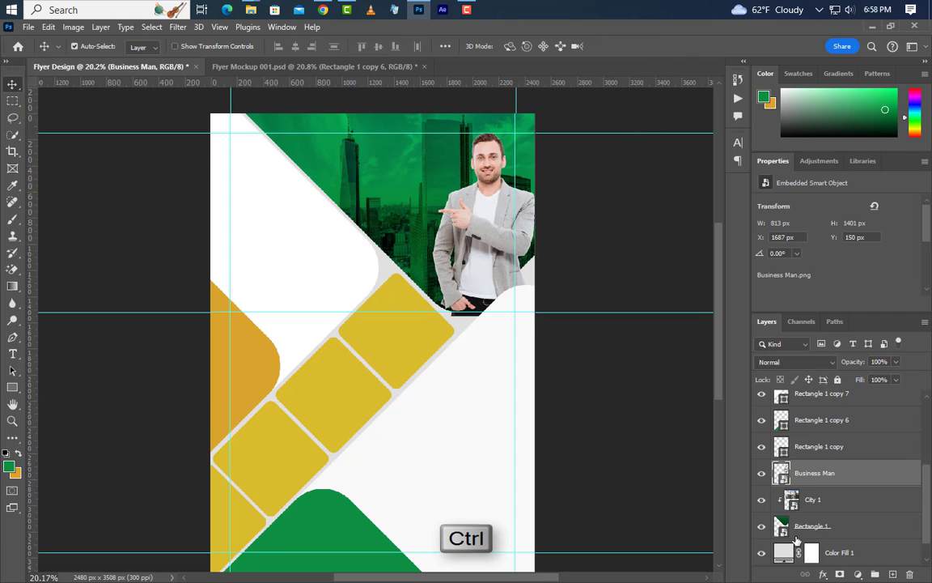
# Rasterize Business Man and delete everything outside the green top shape's outline.
pyautogui.keyDown('ctrl'); pyautogui.click(781, 472); pyautogui.keyUp('ctrl')
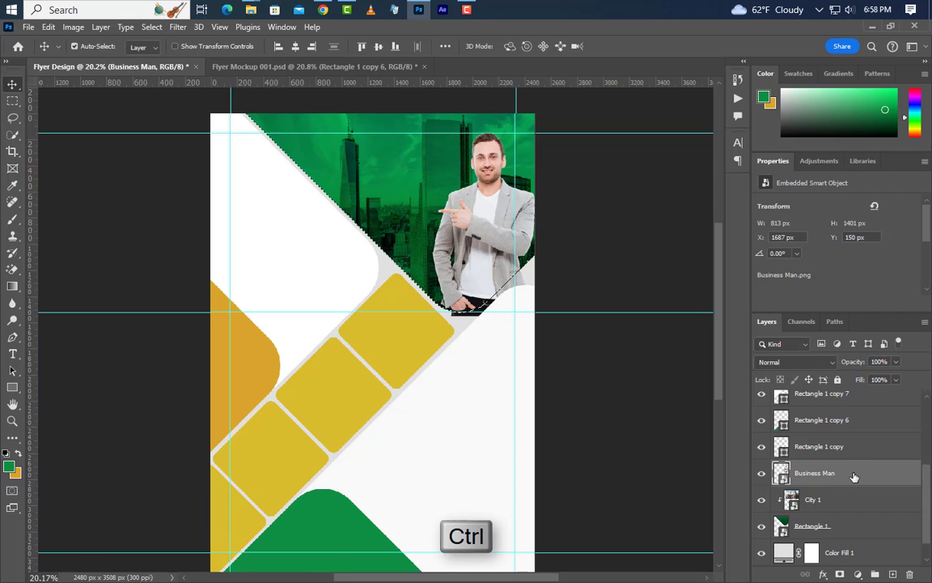
pyautogui.rightClick(851, 478)
pyautogui.click(755, 302)
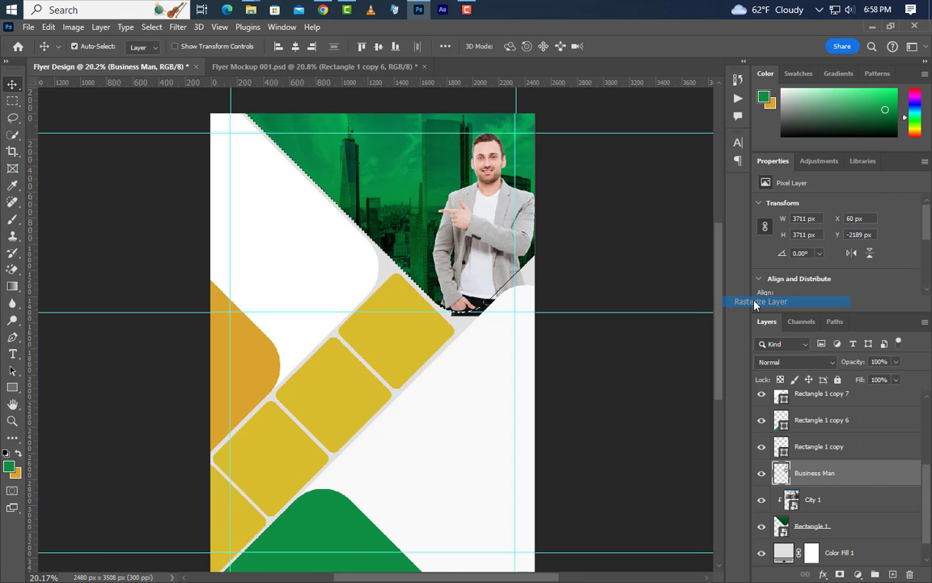
pyautogui.click(151, 27)
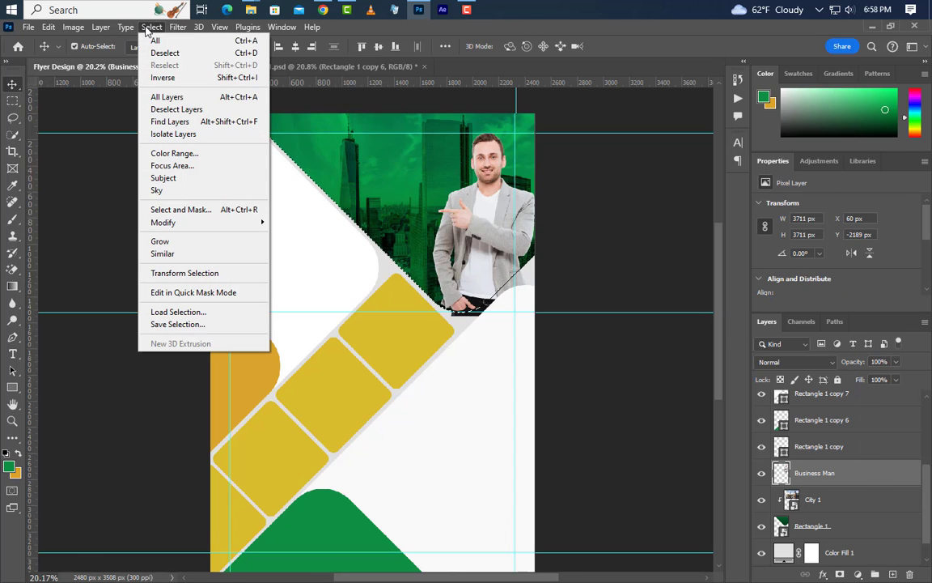
pyautogui.click(162, 78)
pyautogui.press('Delete')
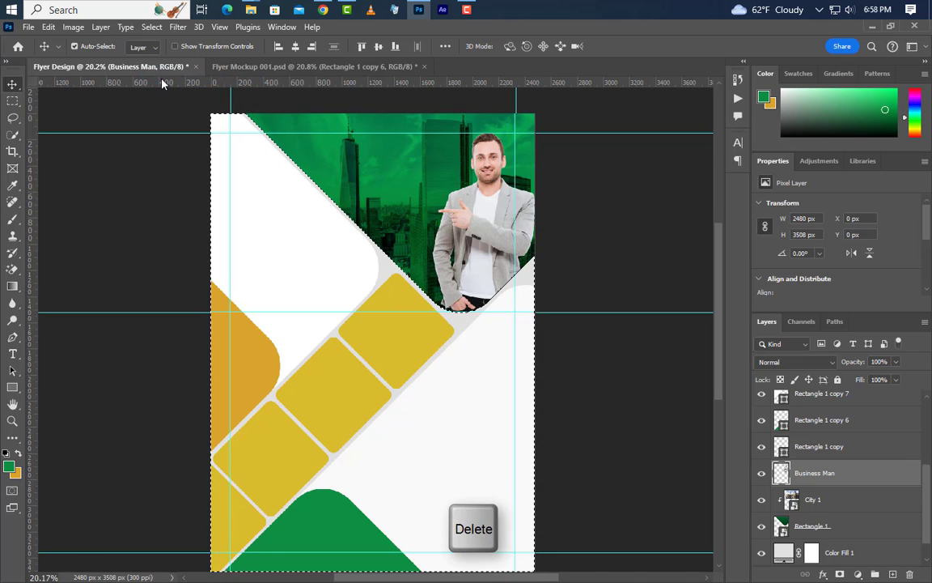
pyautogui.hotkey('ctrl', 'd')
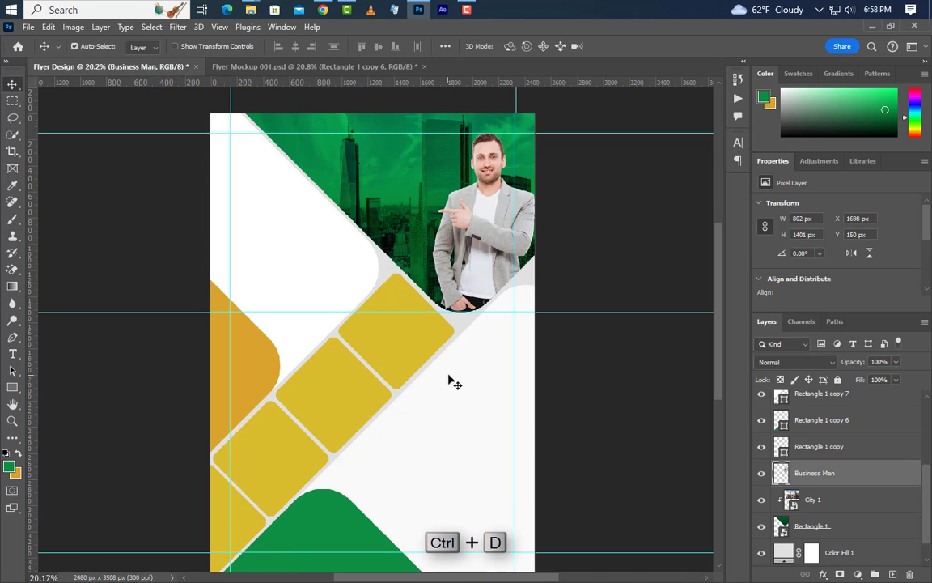
# Add two drop shadows to Business Man: 35% at 75 px, and 20% opacity, -4° angle, distance 3, size 20.
pyautogui.doubleClick(919, 476)
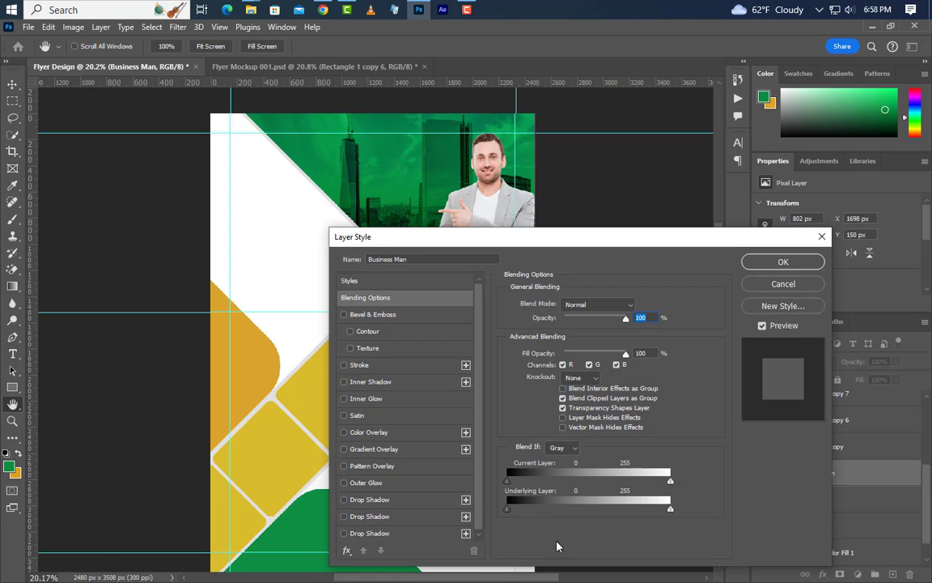
pyautogui.click(402, 504)
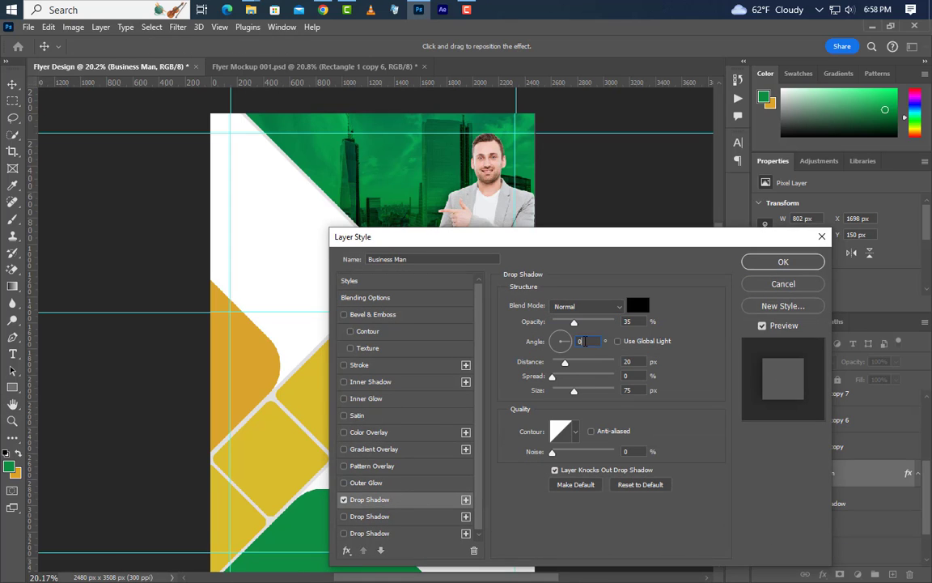
pyautogui.press('Tab')
pyautogui.press('Tab')
pyautogui.click(409, 518)
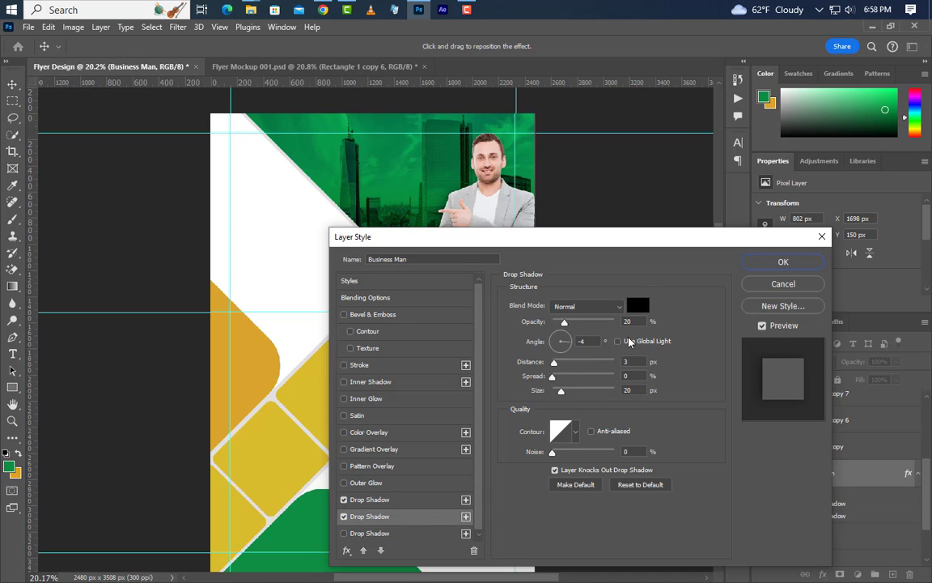
pyautogui.press('Tab')
pyautogui.press('Tab')
pyautogui.press('Tab')
pyautogui.press('Tab')
pyautogui.press('Tab')
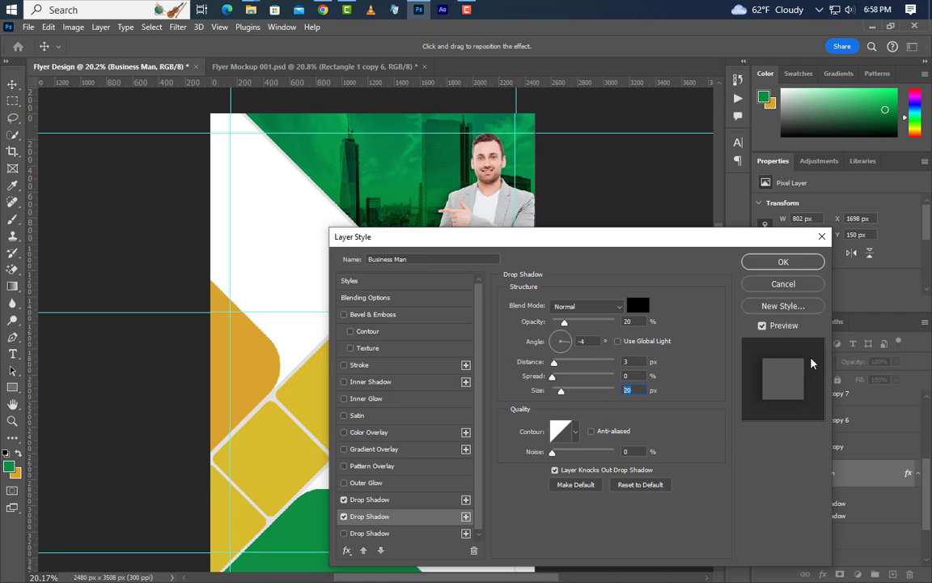
pyautogui.click(782, 262)
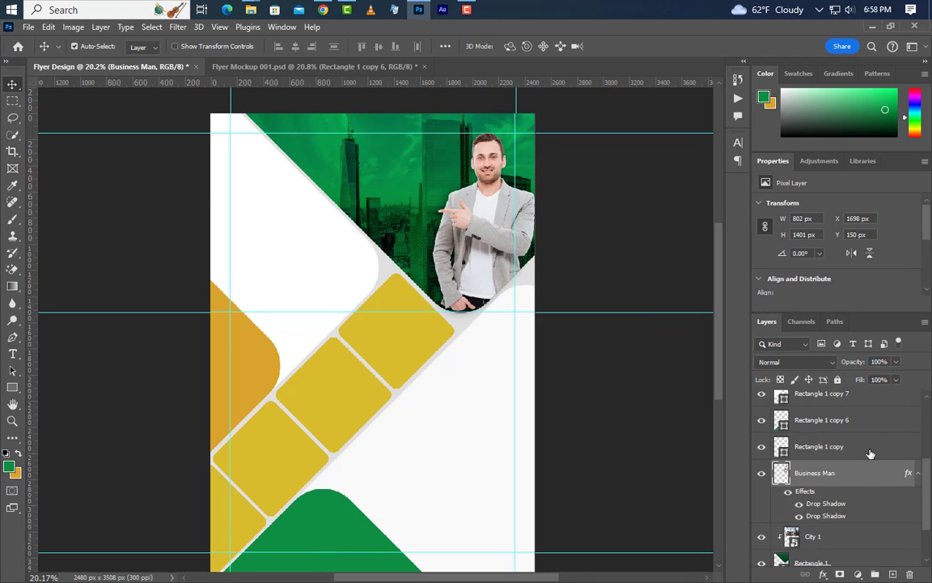
pyautogui.scroll(-2, 866, 477)
# Duplicate the green top shape above the man and clip City 1 into the shape below.
pyautogui.click(866, 517)
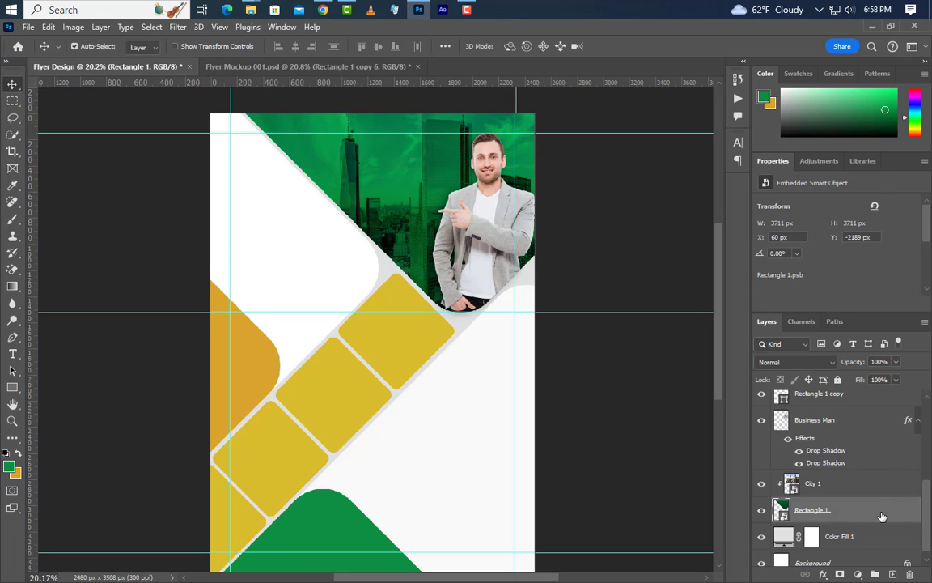
pyautogui.moveTo(882, 517); pyautogui.dragTo(892, 573)
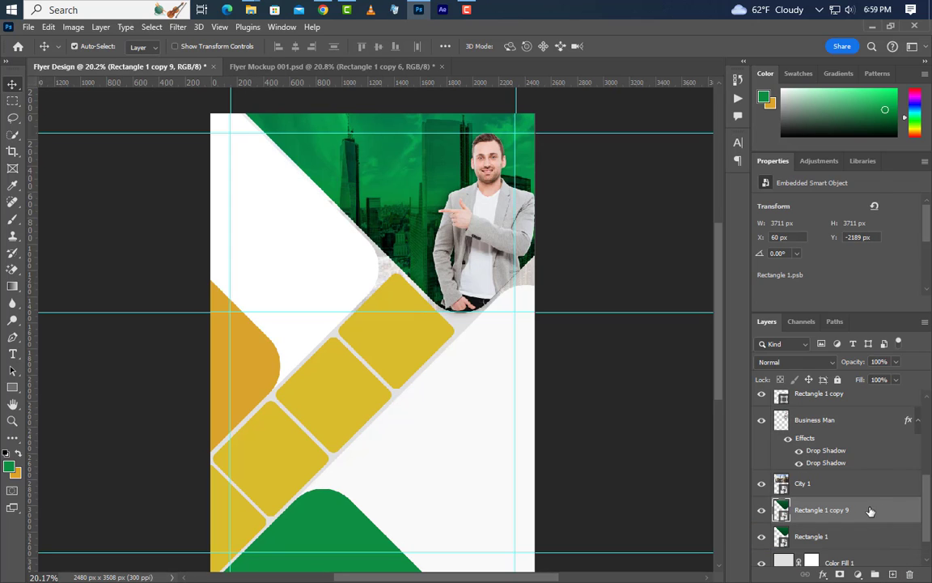
pyautogui.moveTo(869, 511); pyautogui.dragTo(861, 412)
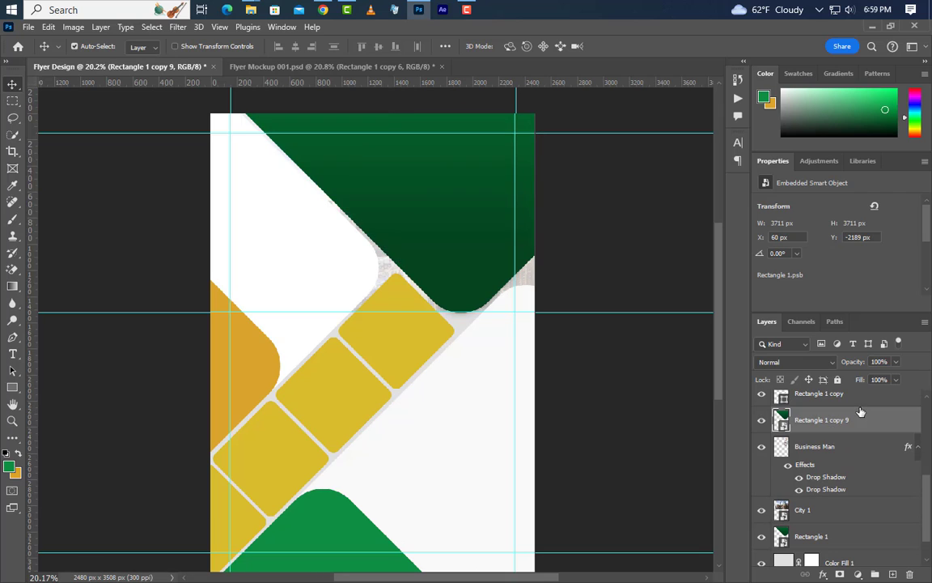
pyautogui.click(853, 518)
pyautogui.rightClick(878, 512)
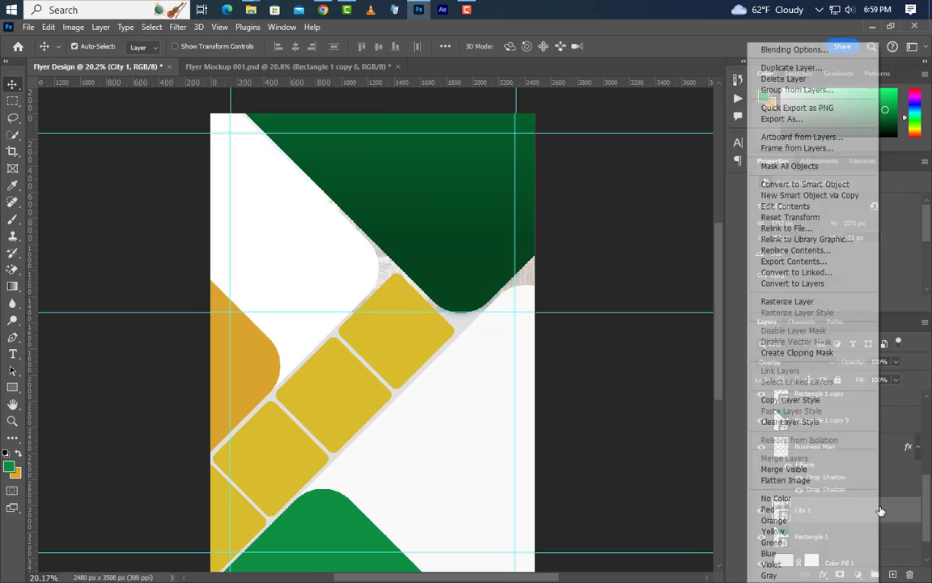
pyautogui.click(817, 356)
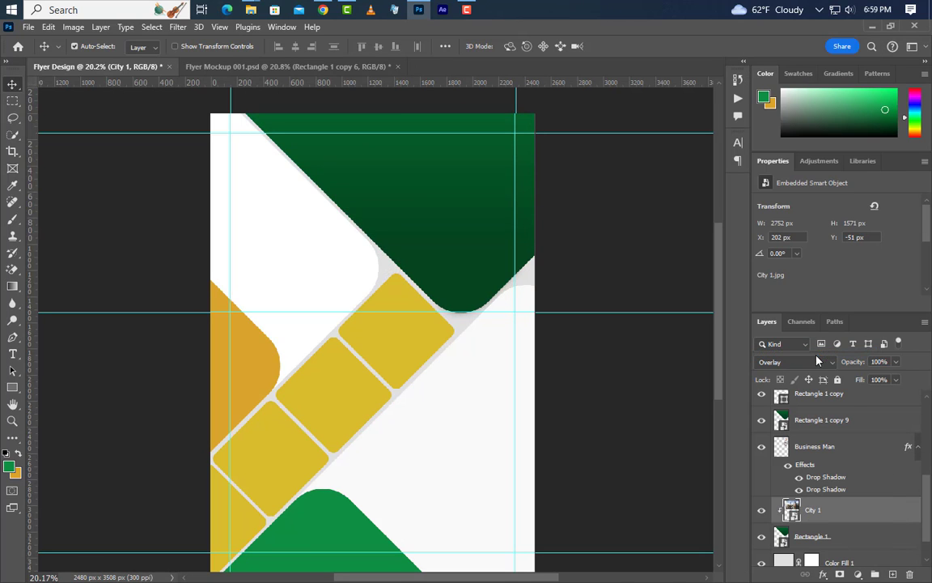
# Clip the green copy 9 overlay, set it to Soft Light at 50% opacity.
pyautogui.click(861, 422)
pyautogui.rightClick(874, 422)
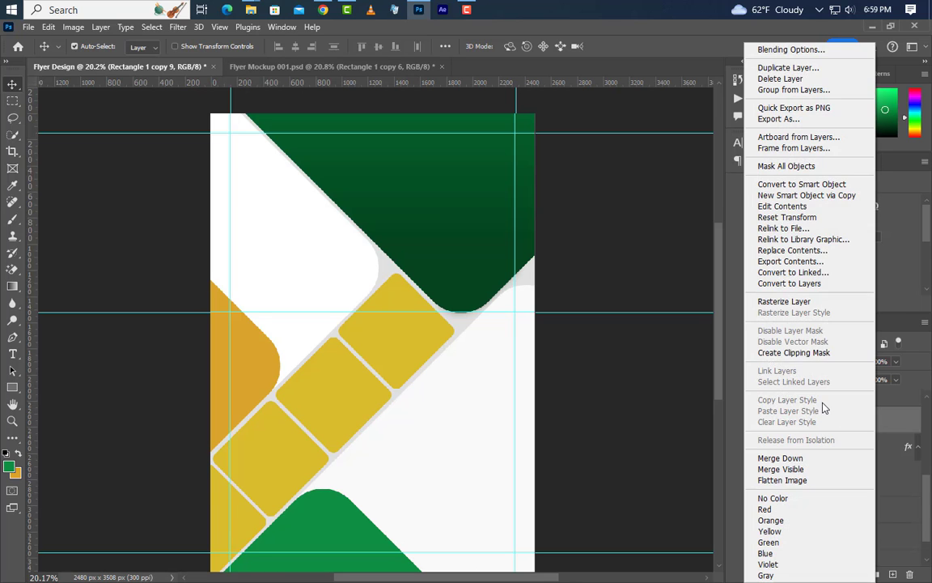
pyautogui.click(809, 354)
pyautogui.click(817, 365)
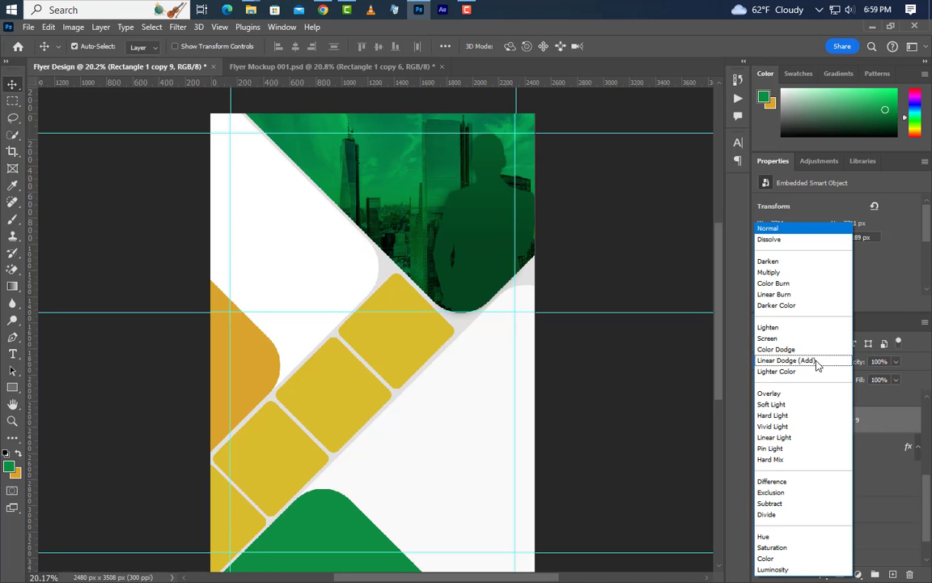
pyautogui.click(807, 405)
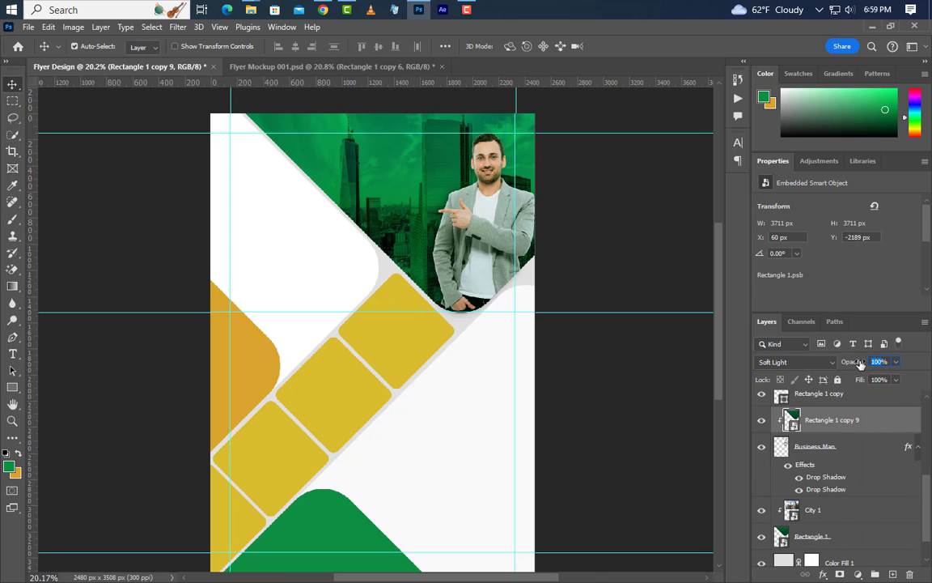
pyautogui.write('50')
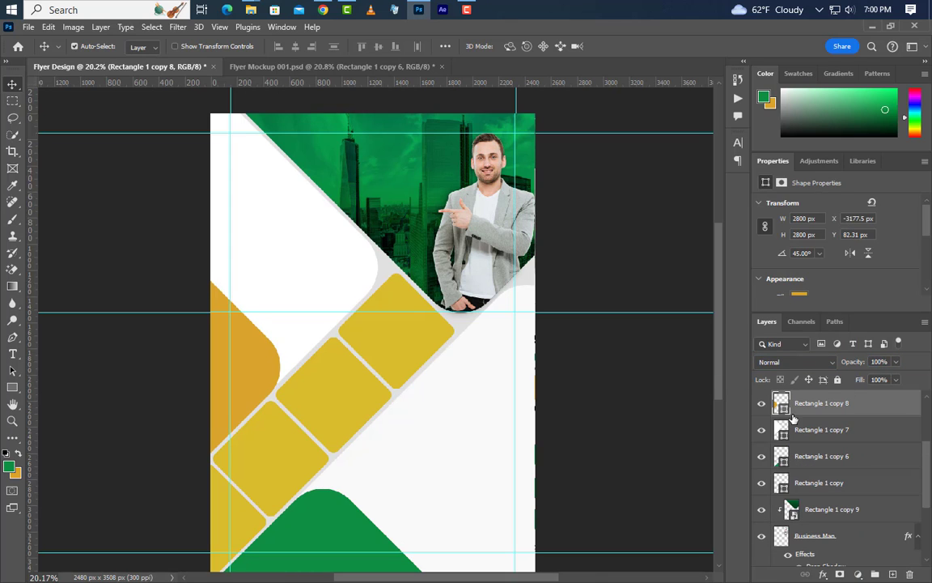
# Place Business Image (4).jpg above the top yellow diamond and shrink it.
pyautogui.click(412, 338)
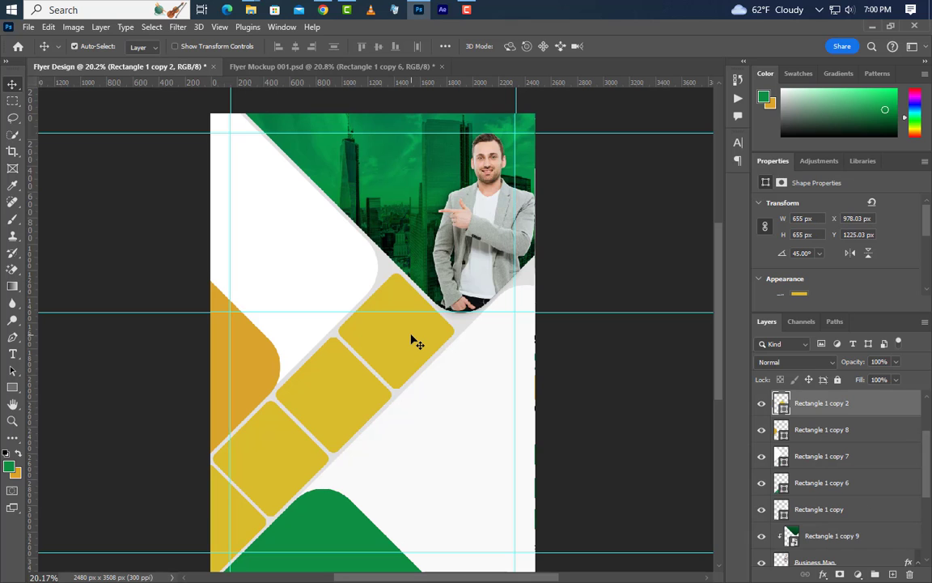
pyautogui.click(872, 26)
pyautogui.moveTo(436, 185); pyautogui.dragTo(432, 328)
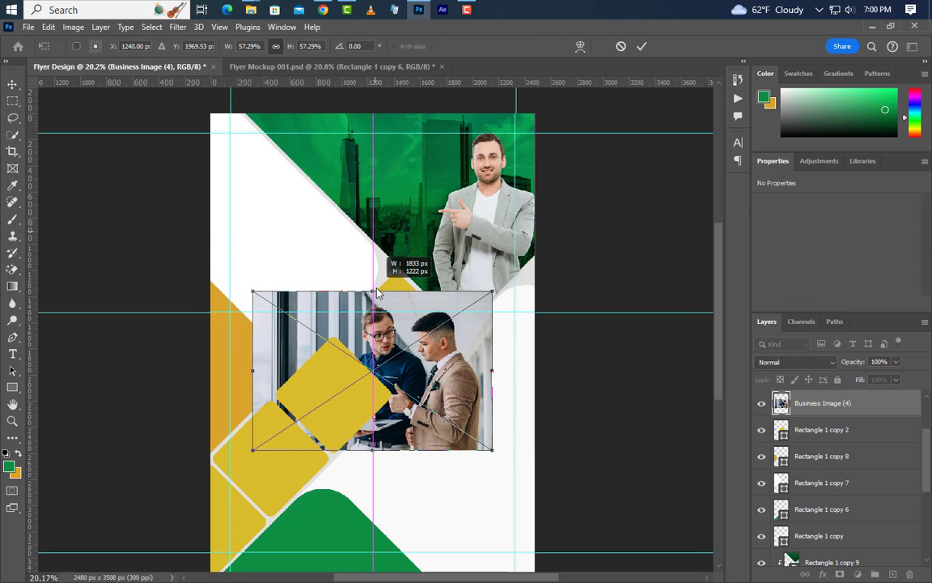
pyautogui.moveTo(373, 450); pyautogui.dragTo(373, 389)
pyautogui.click(640, 47)
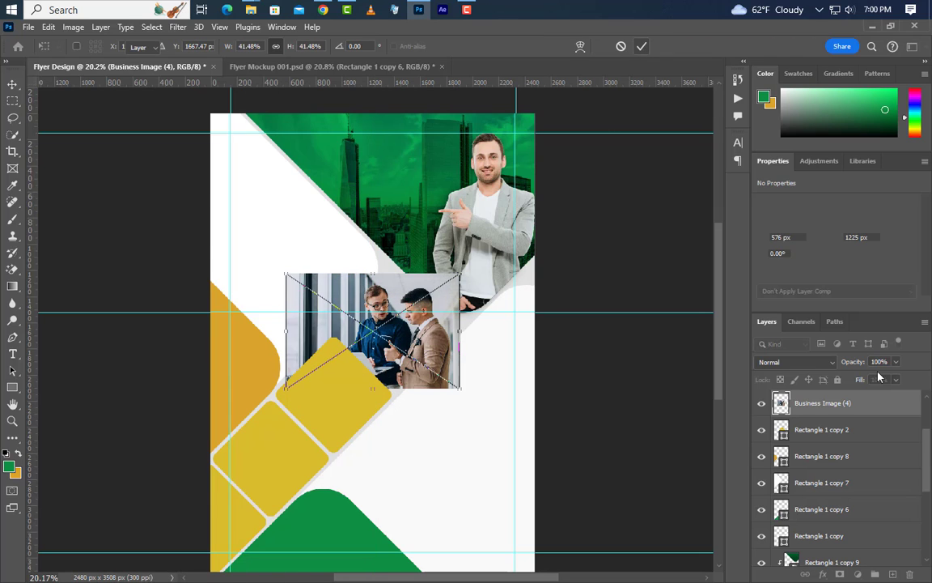
# Clip the meeting photo into the top yellow diamond and select the next diamond down.
pyautogui.rightClick(823, 402)
pyautogui.click(795, 354)
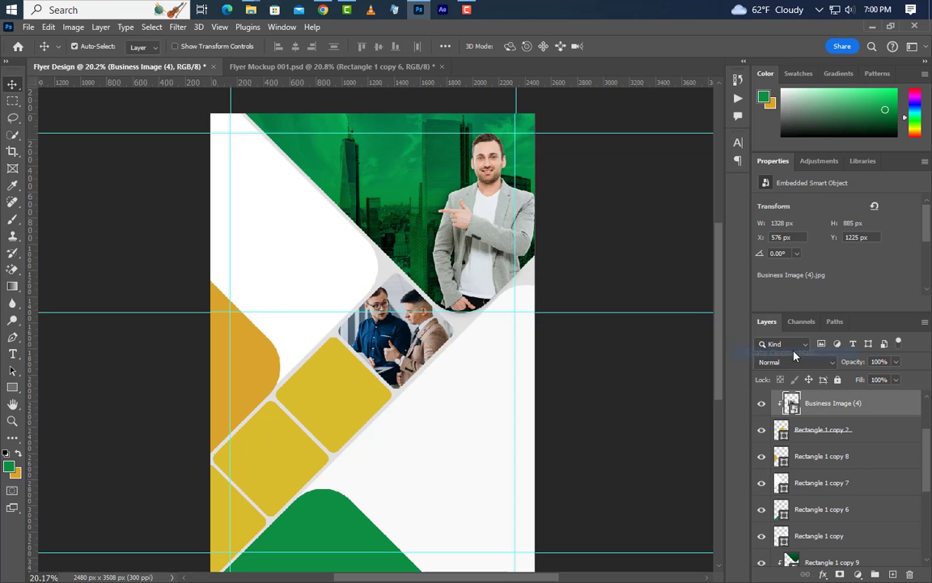
pyautogui.click(365, 396)
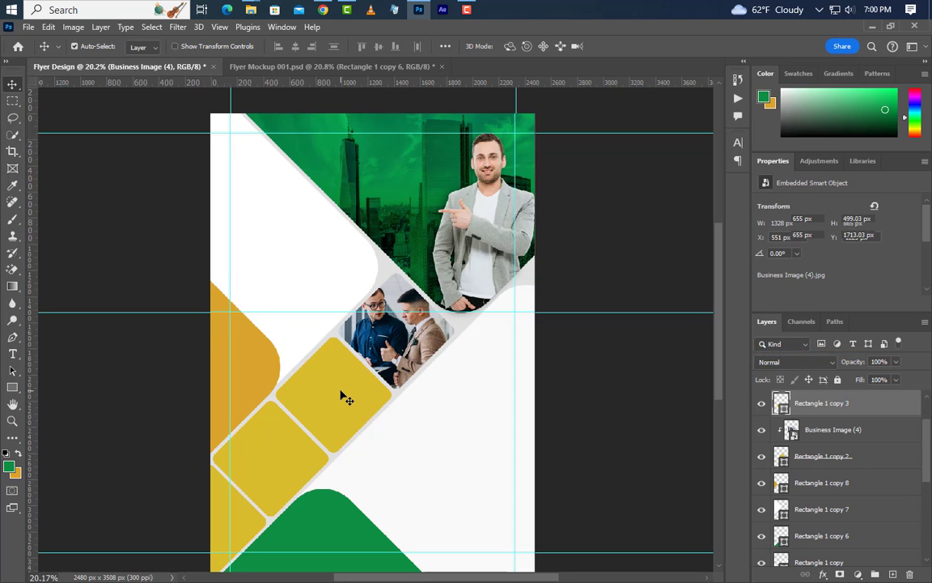
pyautogui.click(420, 11)
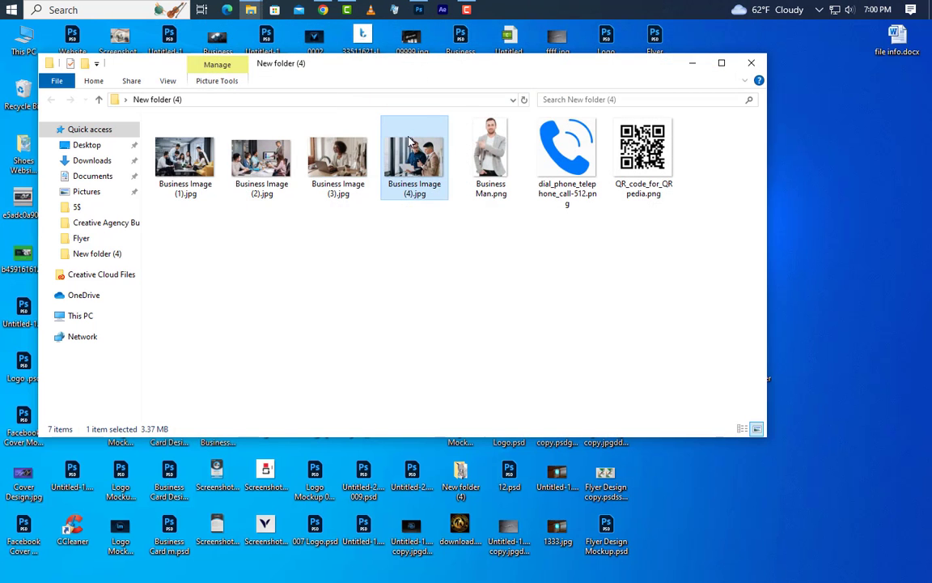
# Place Business Image (3), the laptop photo, scale it, and clip it into the second diamond.
pyautogui.moveTo(310, 150); pyautogui.dragTo(371, 379)
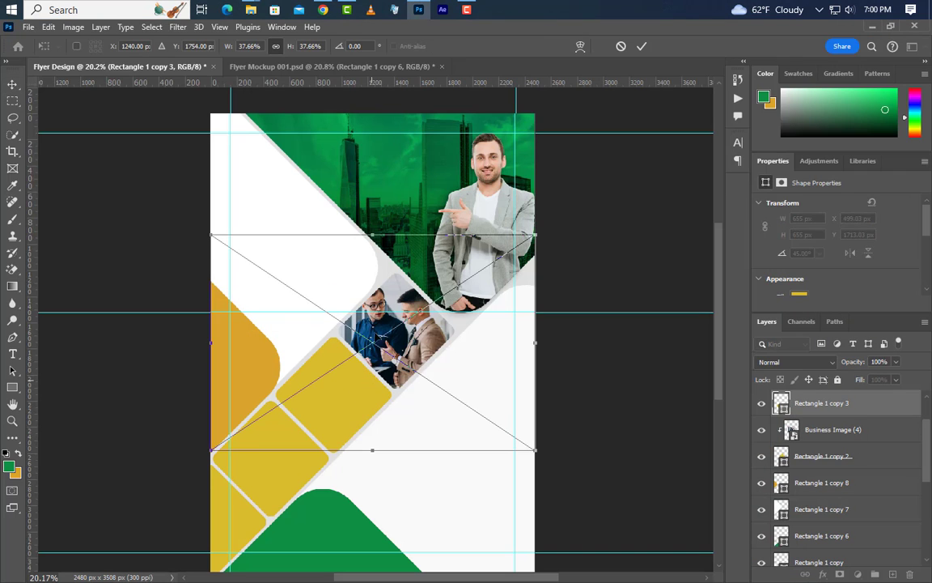
pyautogui.moveTo(372, 234); pyautogui.dragTo(359, 338)
pyautogui.moveTo(372, 452); pyautogui.dragTo(372, 455)
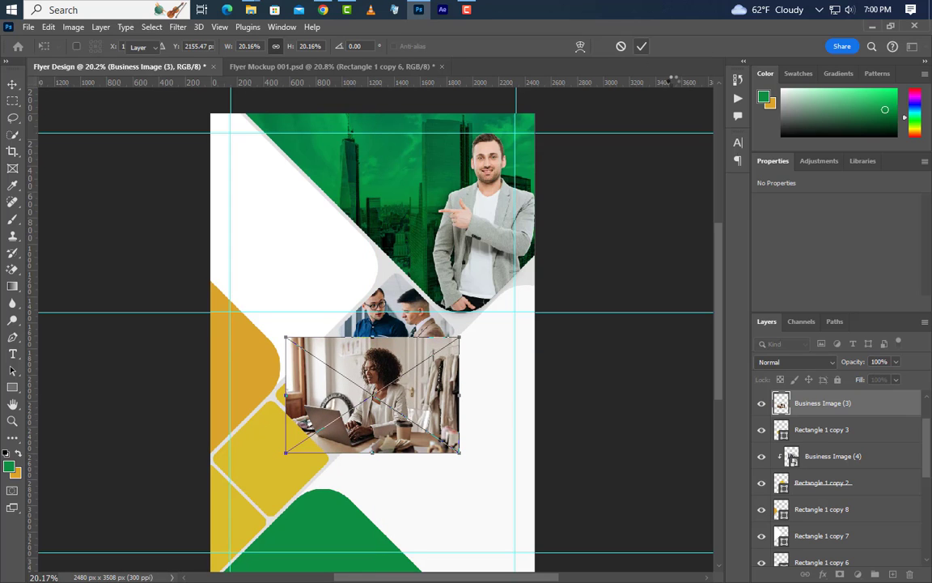
pyautogui.press('Return')
pyautogui.rightClick(872, 410)
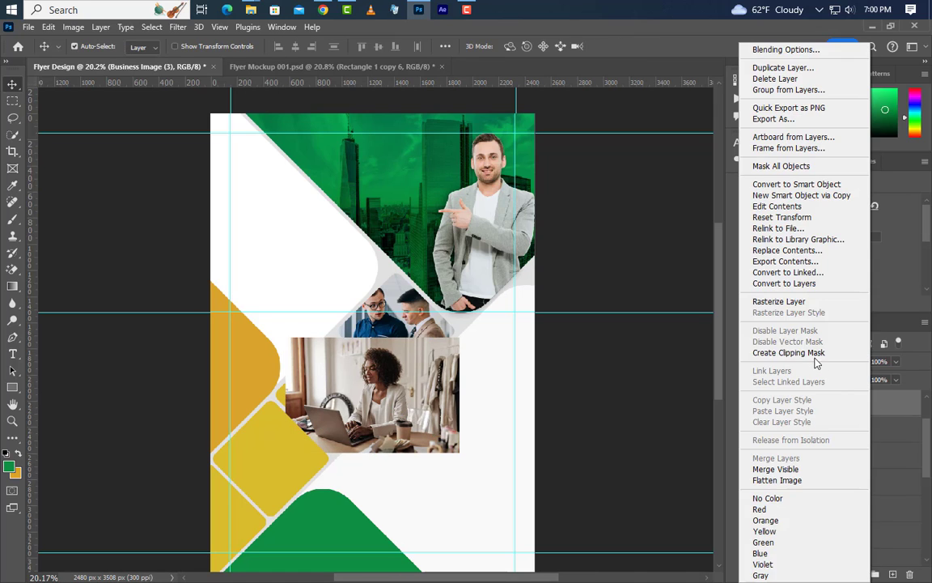
pyautogui.click(761, 354)
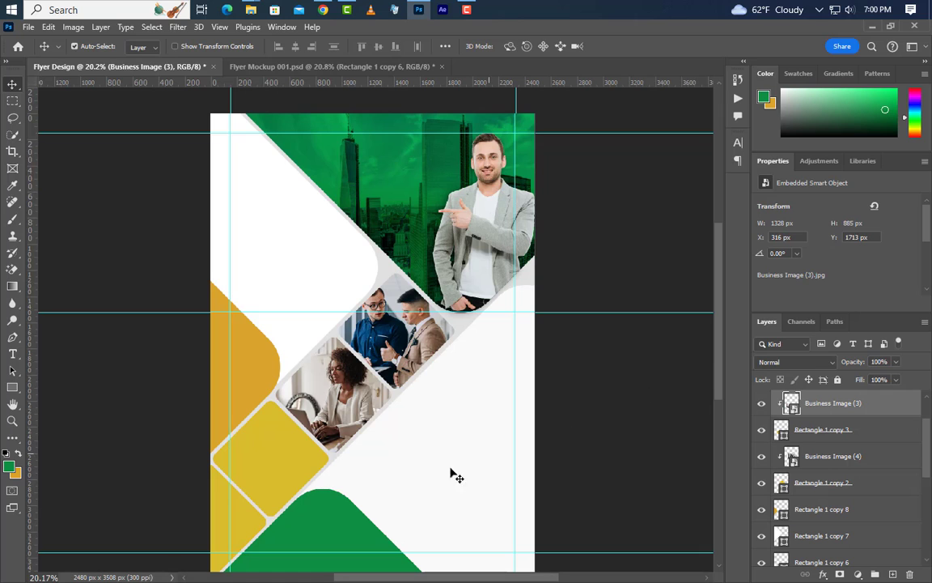
# Place Business Image (1), the team photo, scale it, and clip it into the third diamond.
pyautogui.click(280, 465)
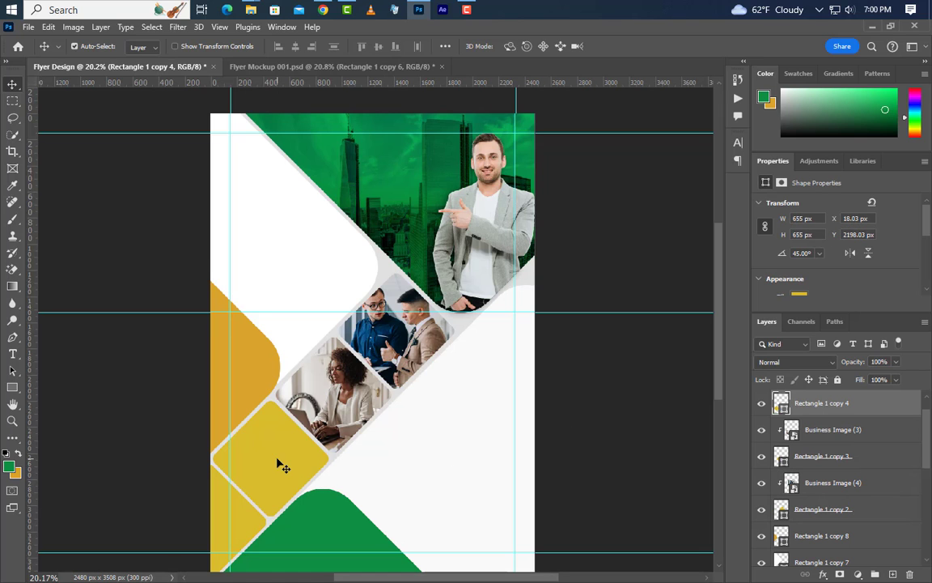
pyautogui.click(421, 8)
pyautogui.click(192, 162)
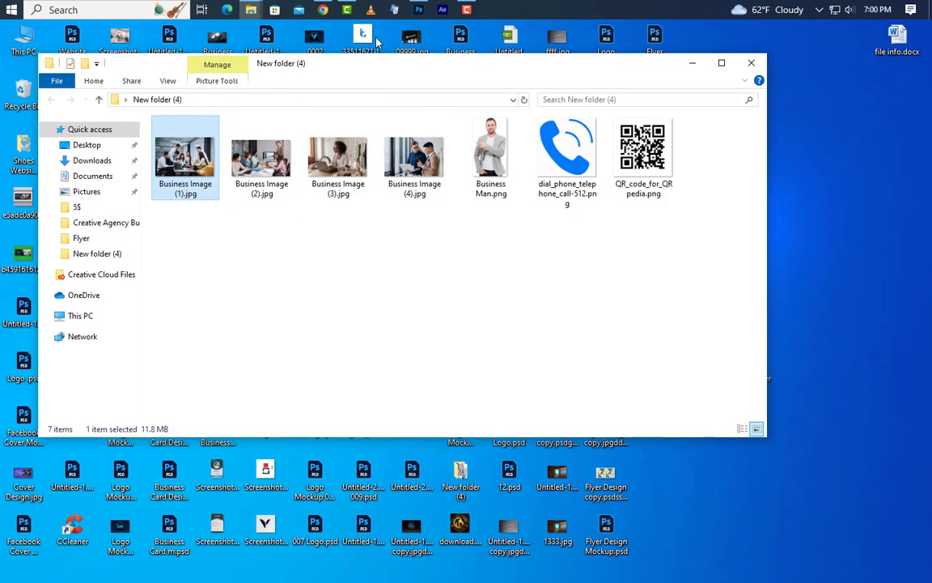
pyautogui.moveTo(376, 40); pyautogui.dragTo(291, 377)
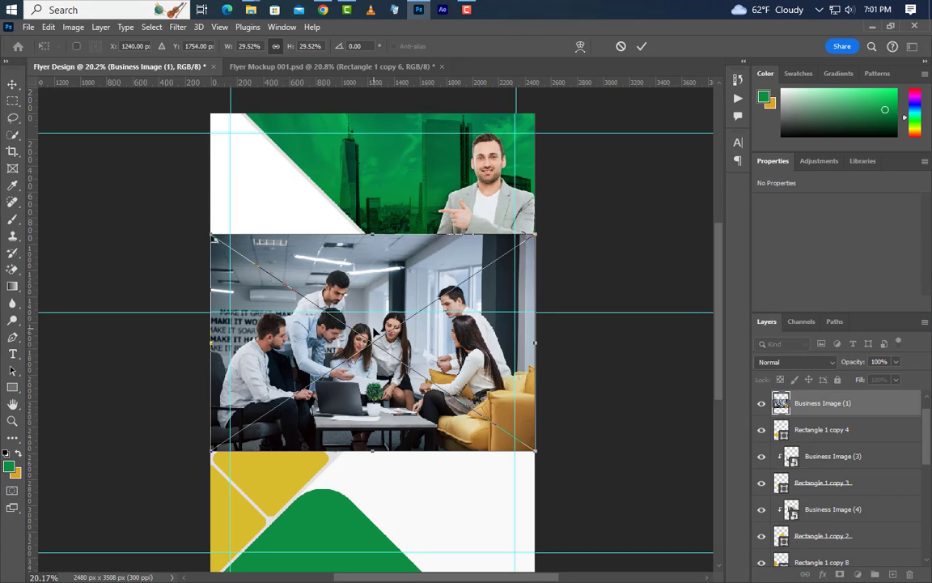
pyautogui.moveTo(374, 332); pyautogui.dragTo(315, 398)
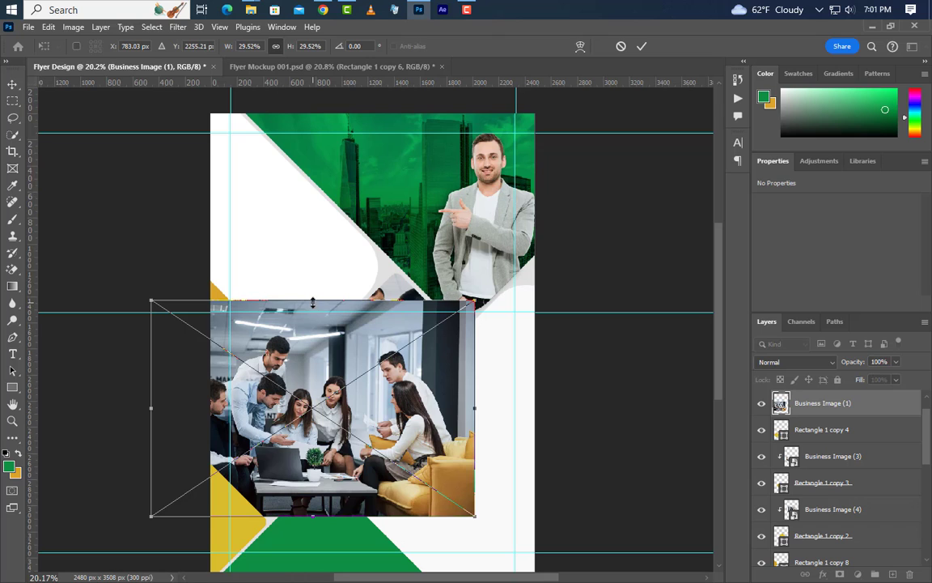
pyautogui.moveTo(313, 302); pyautogui.dragTo(316, 389)
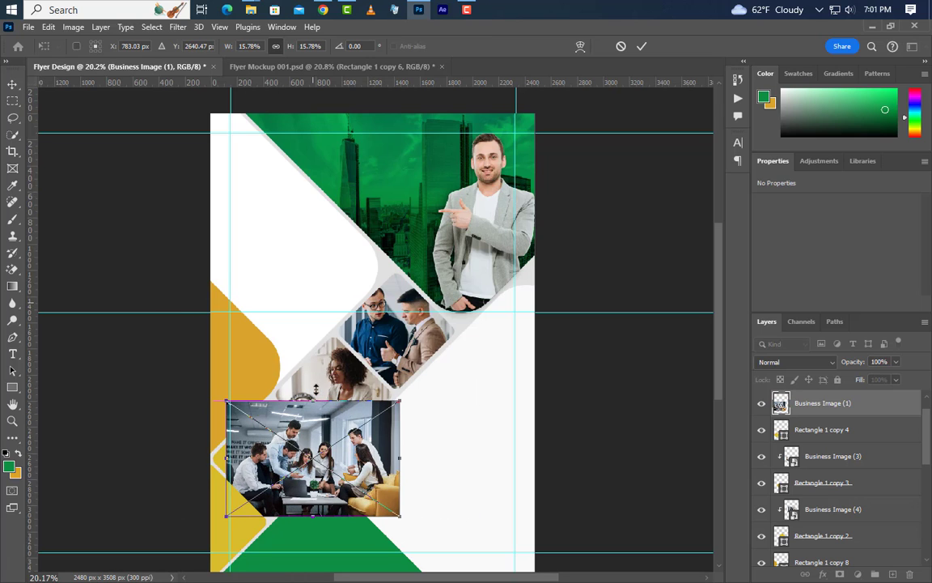
pyautogui.press('Return')
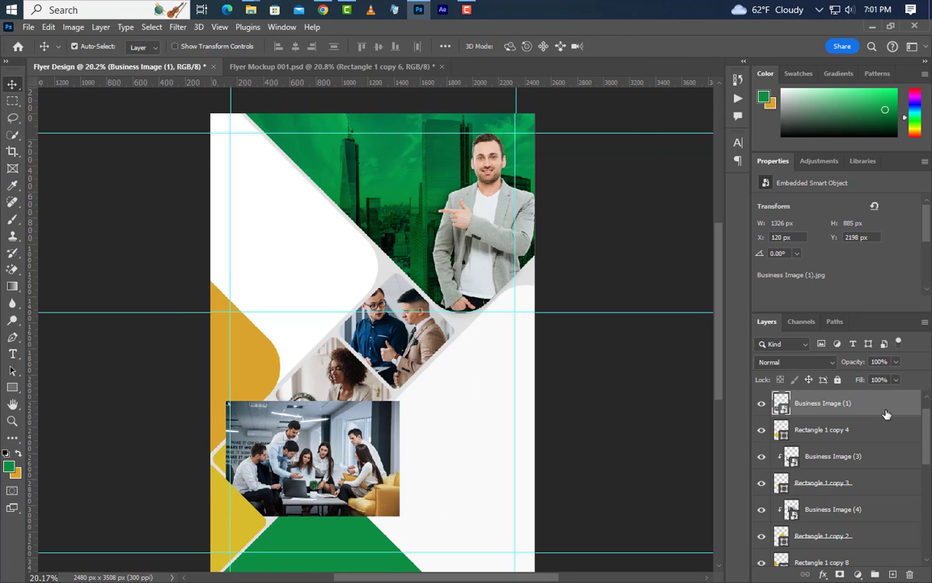
pyautogui.rightClick(878, 409)
pyautogui.click(839, 357)
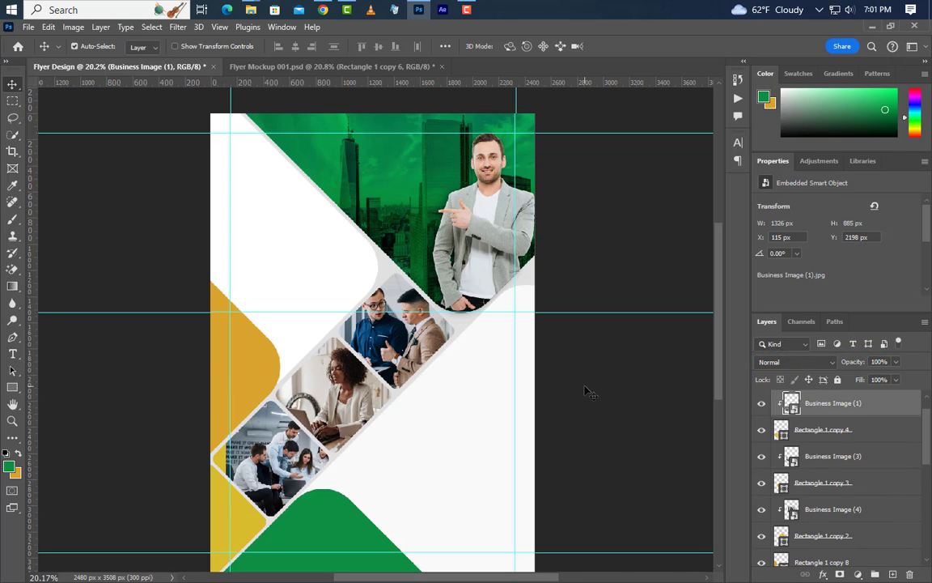
# Enlarge the team photo slightly and shift it right within its diamond.
pyautogui.press('Left')
pyautogui.press('Left')
pyautogui.press('Left')
pyautogui.press('Left')
pyautogui.press('Left')
pyautogui.hotkey('ctrl', 't')
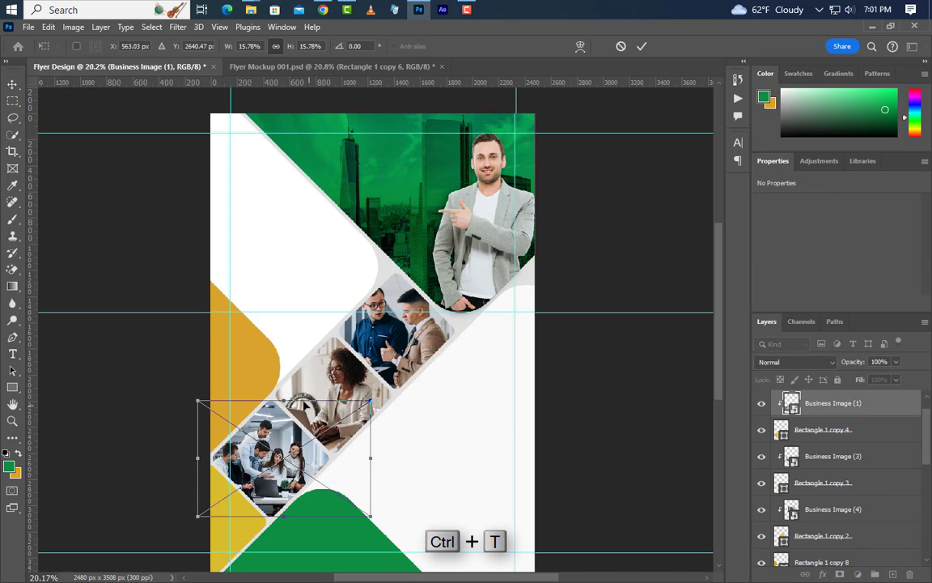
pyautogui.moveTo(283, 401); pyautogui.dragTo(288, 393)
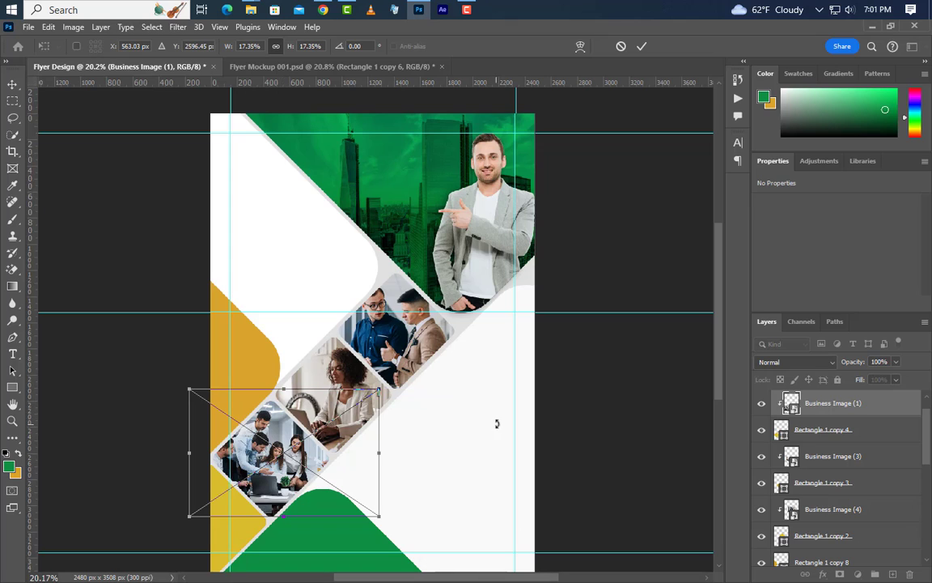
pyautogui.hotkey('shift', 'Right')
pyautogui.hotkey('shift', 'Right')
pyautogui.press('Right')
pyautogui.press('Right')
pyautogui.press('Right')
pyautogui.press('Right')
pyautogui.press('Right')
pyautogui.press('Right')
pyautogui.press('Right')
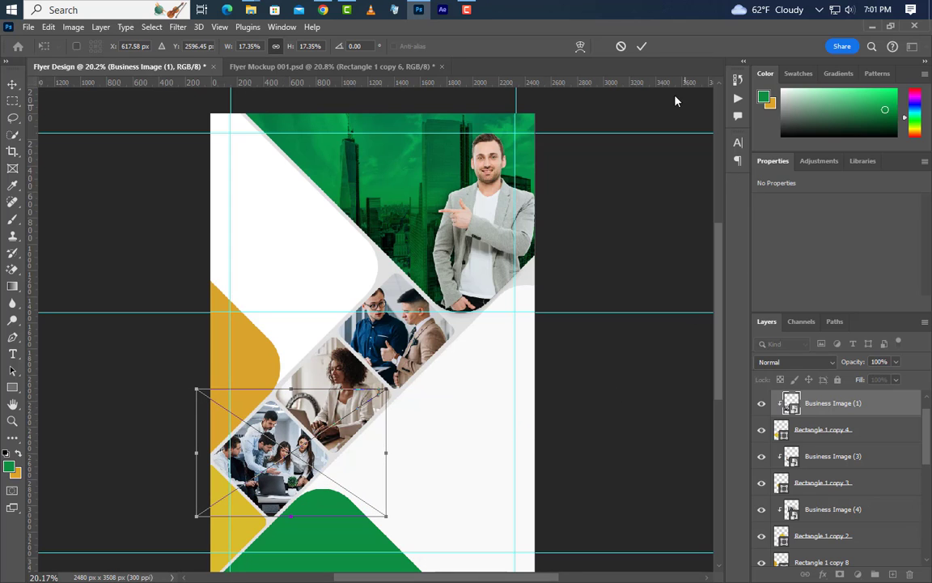
pyautogui.click(642, 47)
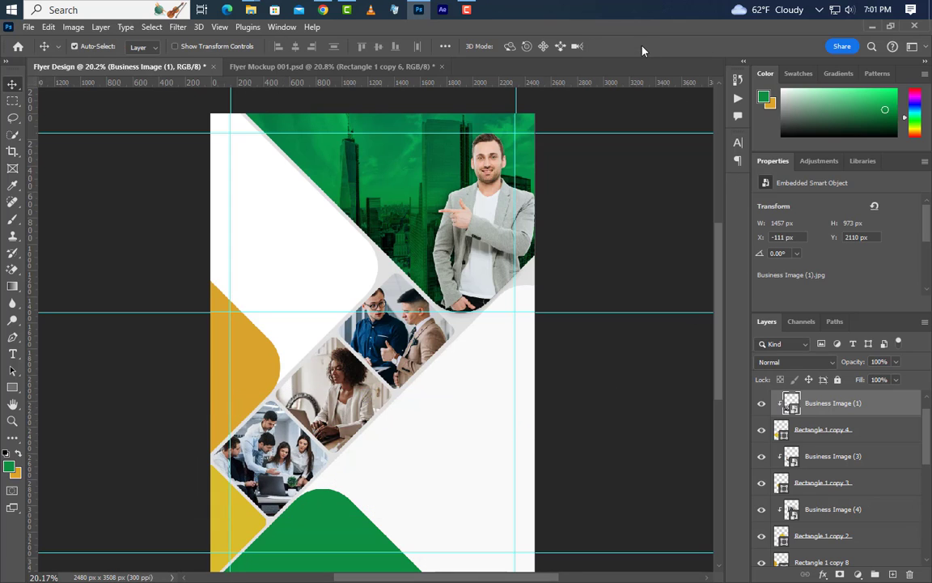
# Recolour the bottom-left yellow diamond grey.
pyautogui.click(241, 522)
pyautogui.doubleClick(781, 405)
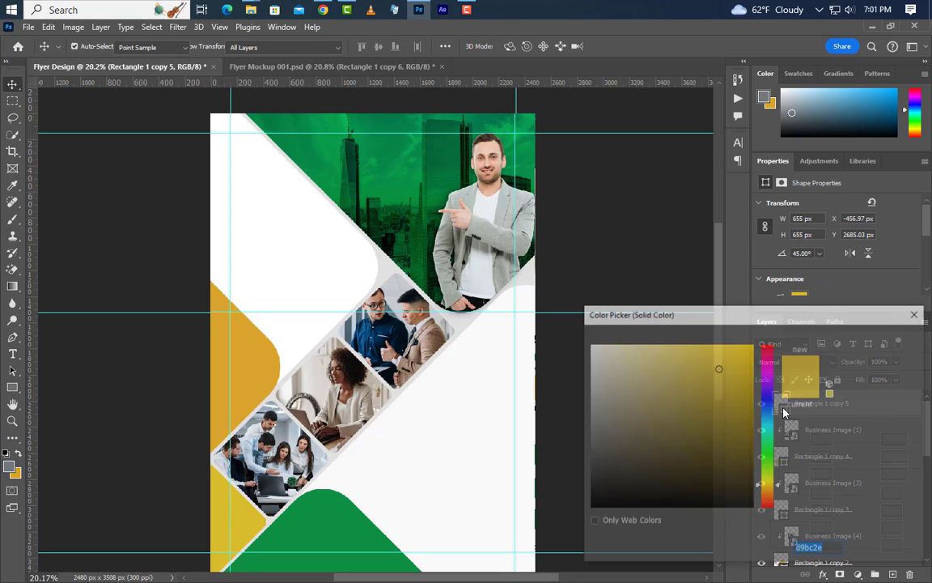
pyautogui.click(11, 466)
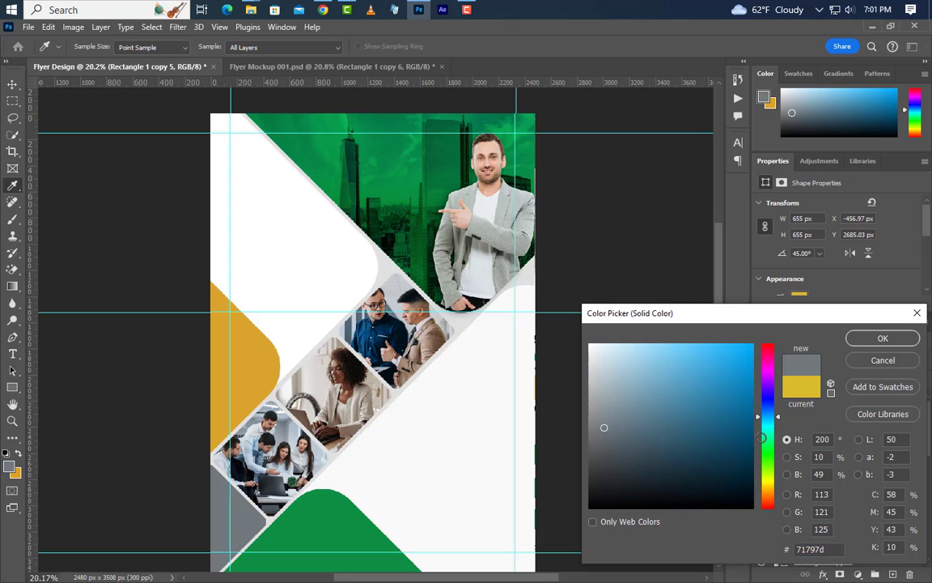
pyautogui.click(882, 338)
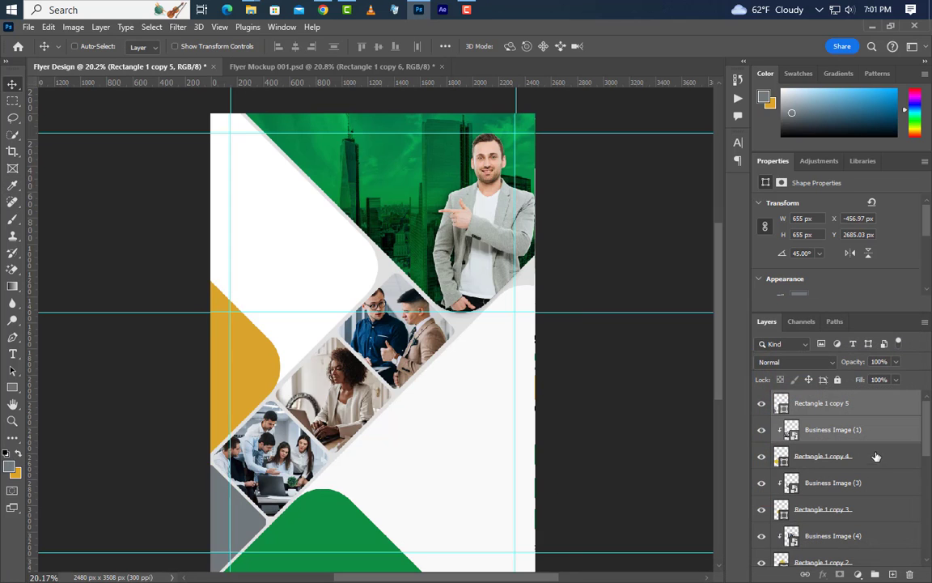
# Group the photo and frame layers, including Rectangle 1 copy 2, into Group 1.
pyautogui.keyDown('shift'); pyautogui.click(870, 455); pyautogui.keyUp('shift')
pyautogui.keyDown('ctrl'); pyautogui.click(880, 483); pyautogui.keyUp('ctrl')
pyautogui.keyDown('ctrl'); pyautogui.click(878, 509); pyautogui.keyUp('ctrl')
pyautogui.keyDown('ctrl'); pyautogui.click(878, 535); pyautogui.keyUp('ctrl')
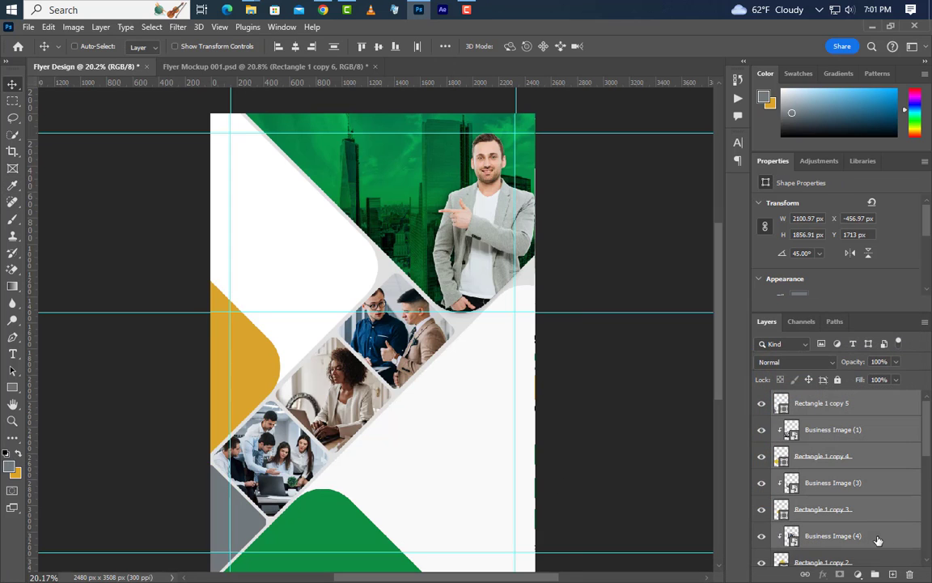
pyautogui.scroll(-2, 889, 521)
pyautogui.keyDown('ctrl'); pyautogui.click(876, 461); pyautogui.keyUp('ctrl')
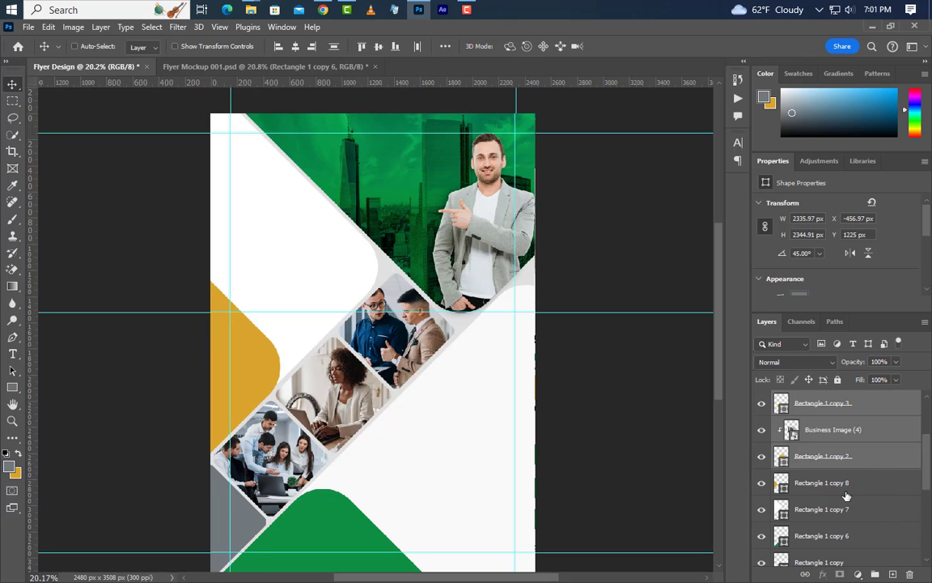
pyautogui.click(762, 483)
pyautogui.click(762, 483)
pyautogui.click(875, 573)
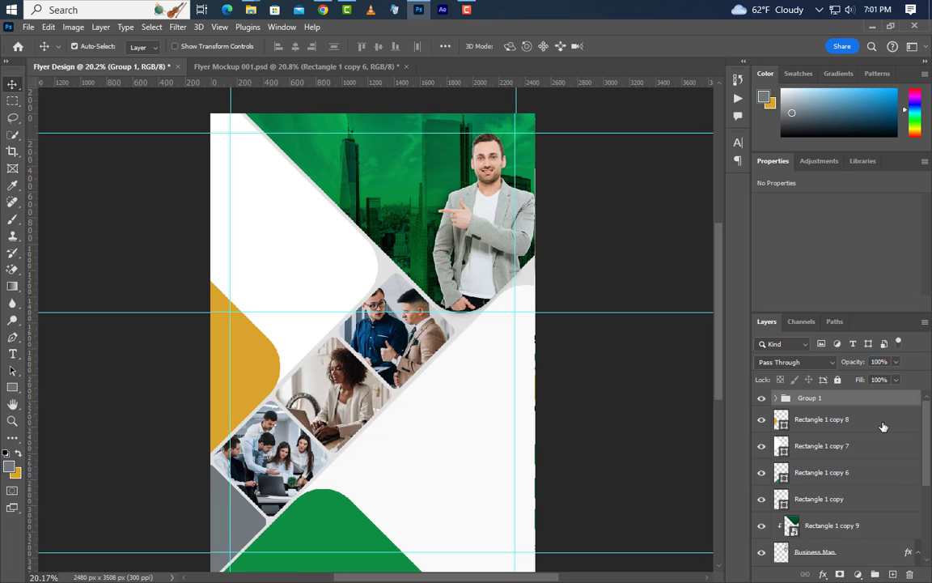
# Give Group 1 a drop shadow at 65% opacity, 90°, spread 10, size 15.
pyautogui.doubleClick(881, 402)
pyautogui.moveTo(567, 236); pyautogui.dragTo(769, 173)
pyautogui.click(601, 441)
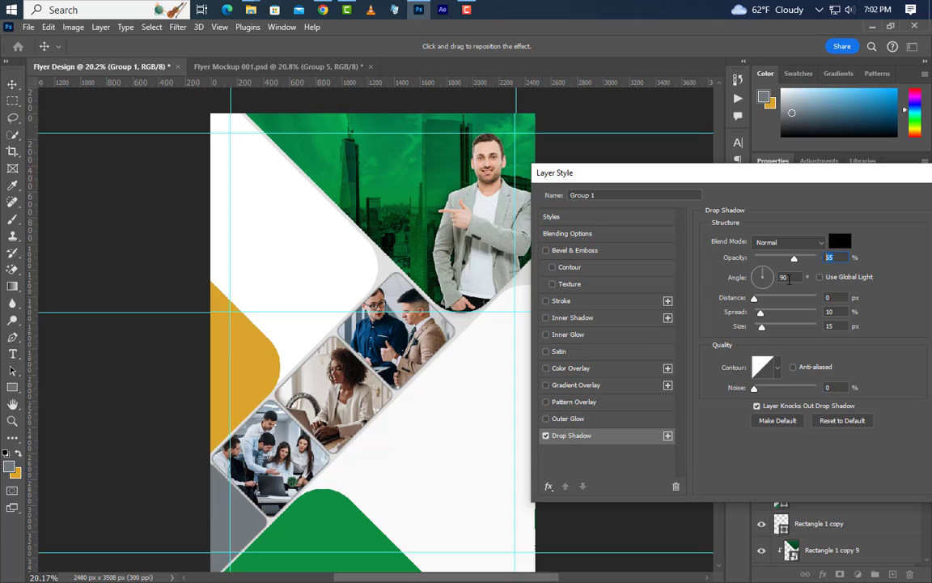
pyautogui.press('Tab')
pyautogui.press('Tab')
pyautogui.press('Tab')
pyautogui.press('Tab')
pyautogui.moveTo(870, 182); pyautogui.dragTo(636, 254)
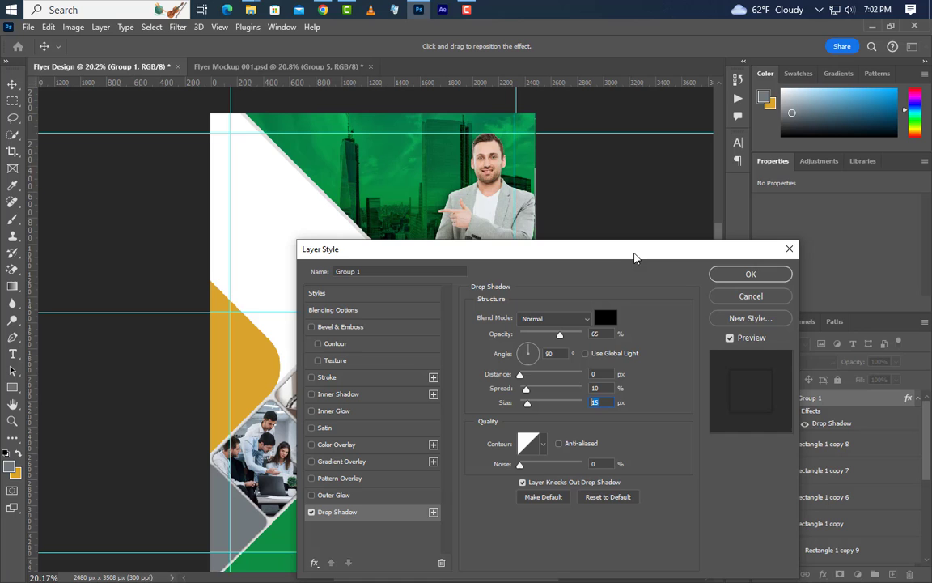
pyautogui.click(750, 273)
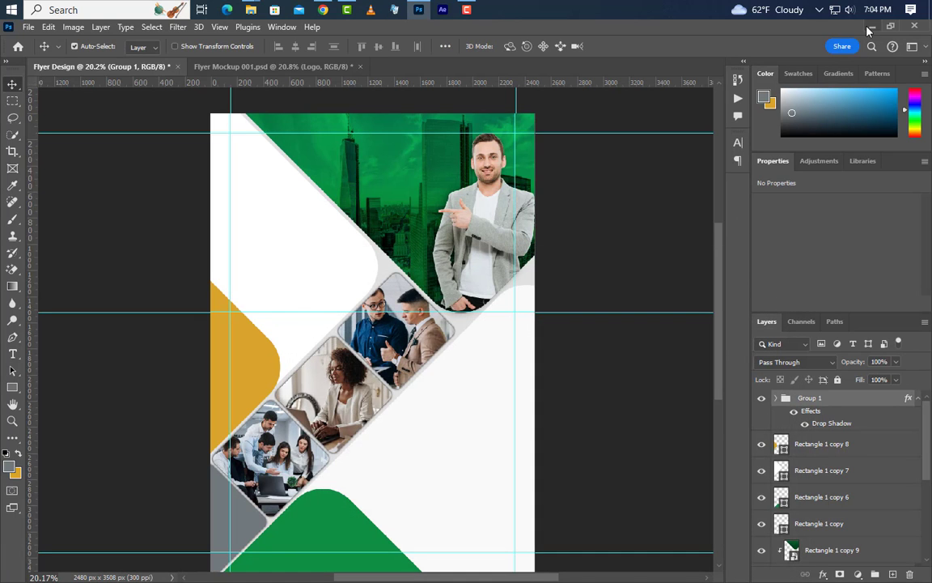
pyautogui.click(869, 29)
# Place Logo Png.png at the flyer's top-left corner.
pyautogui.moveTo(688, 115); pyautogui.dragTo(368, 243)
pyautogui.moveTo(380, 355); pyautogui.dragTo(269, 165)
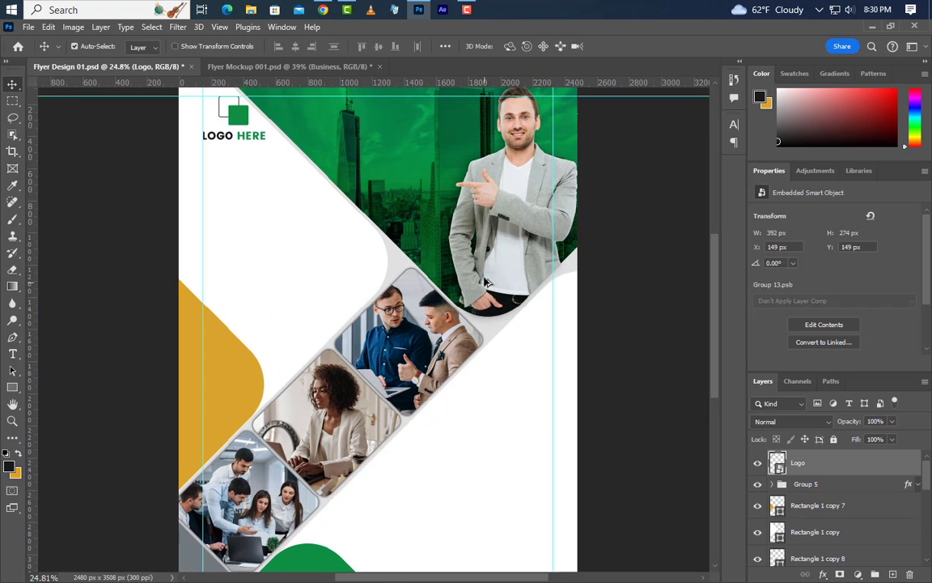
pyautogui.scroll(4, 429, 367)
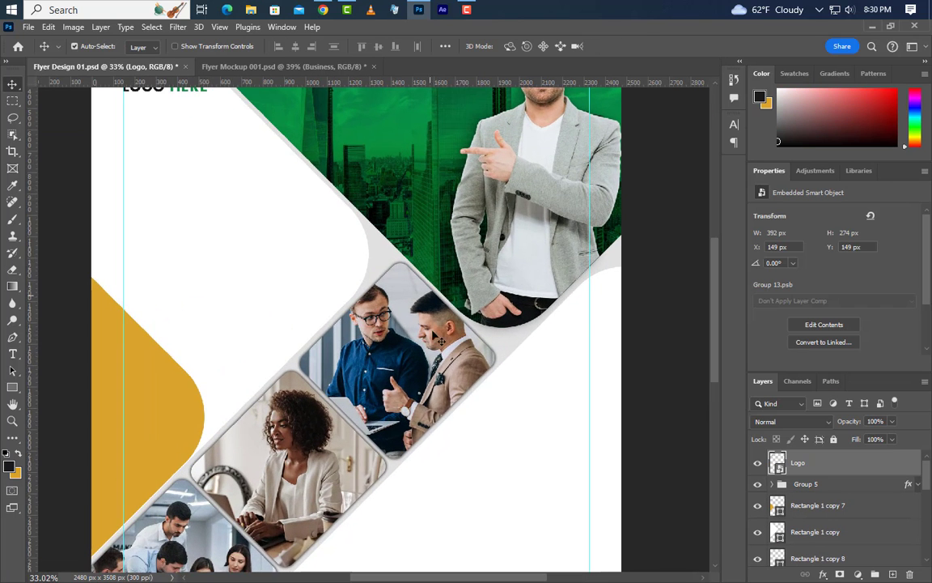
pyautogui.scroll(2, 429, 366)
# Add 'Grow Your' below the logo in Brush Script MT at 45.5 pt.
pyautogui.click(12, 354)
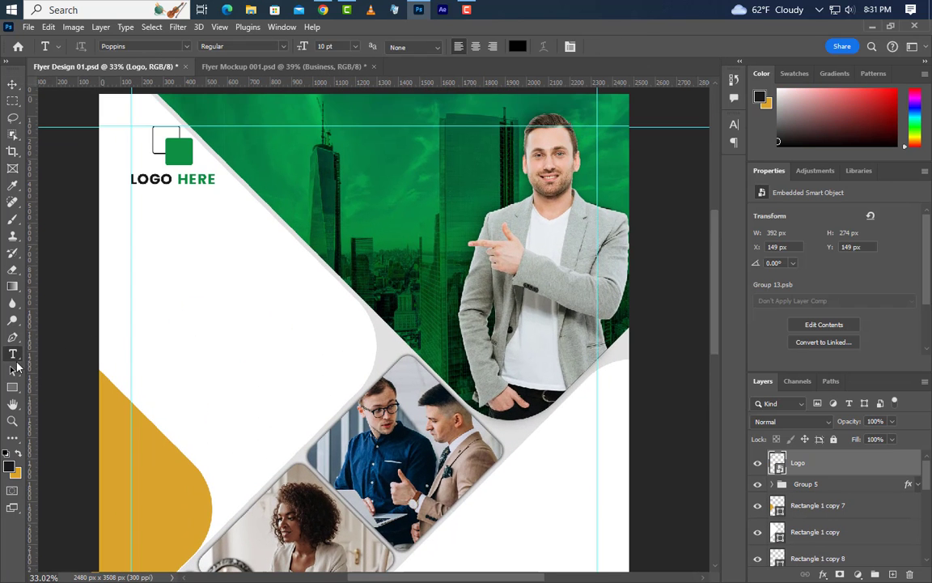
pyautogui.click(131, 246)
pyautogui.write('Grow Your')
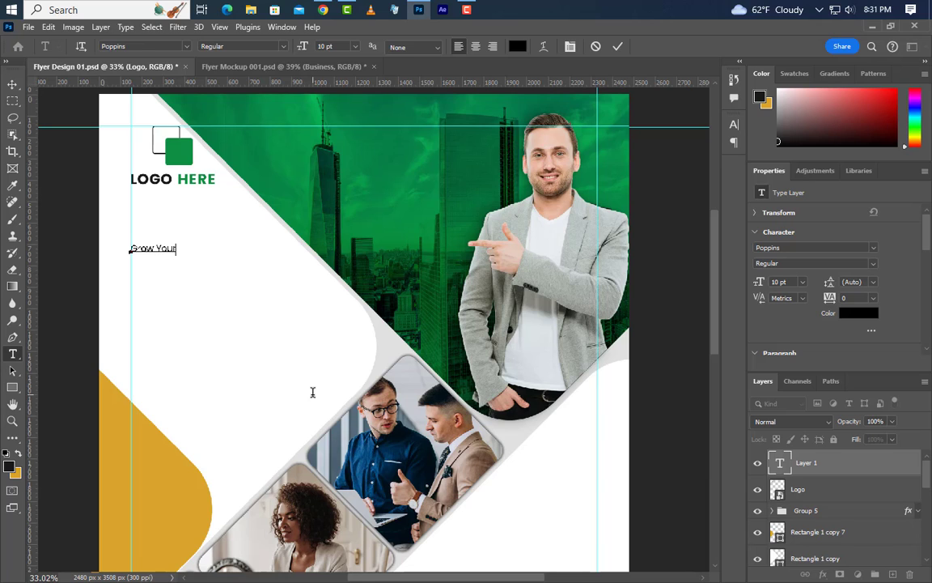
pyautogui.click(618, 47)
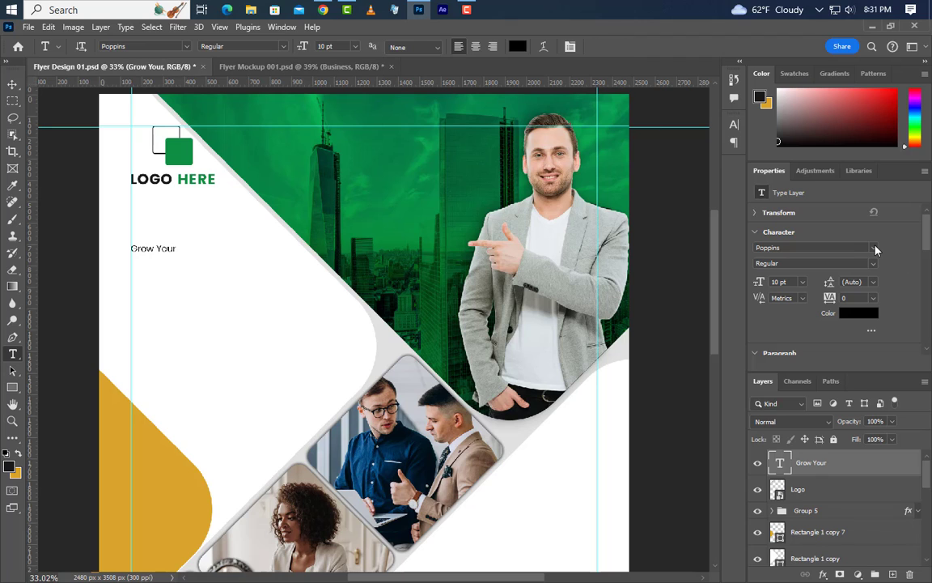
pyautogui.click(874, 249)
pyautogui.click(762, 288)
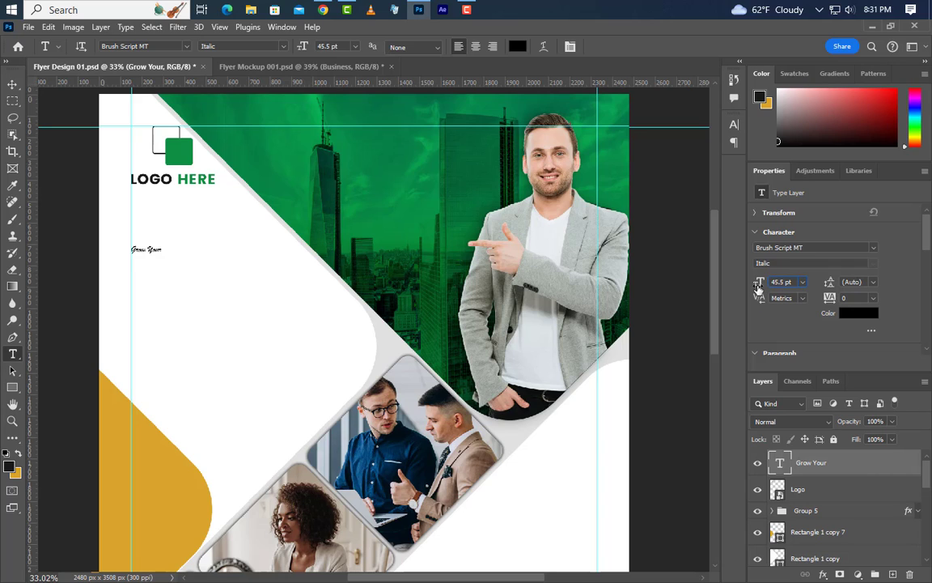
pyautogui.press('Return')
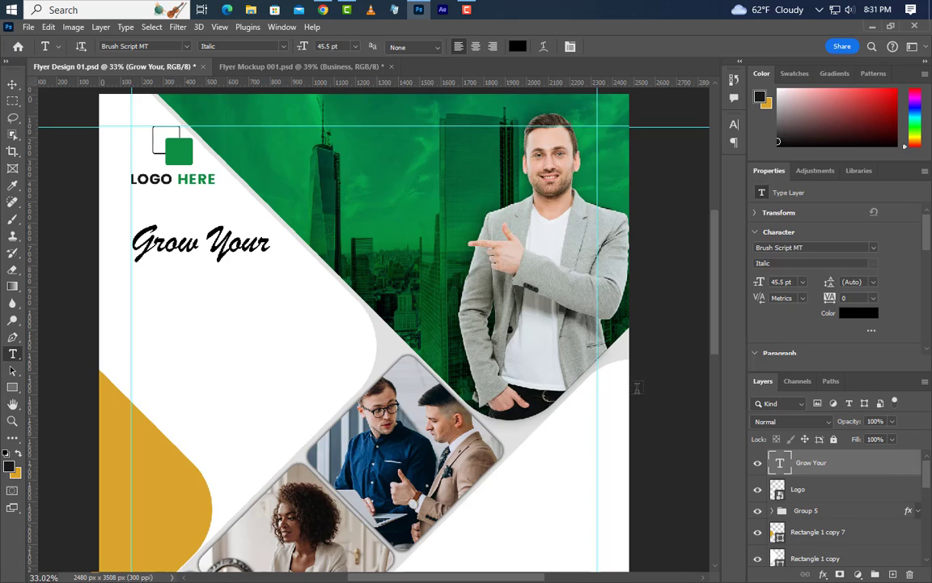
# Add a 'Business' text line below 'Grow Your'.
pyautogui.click(129, 305)
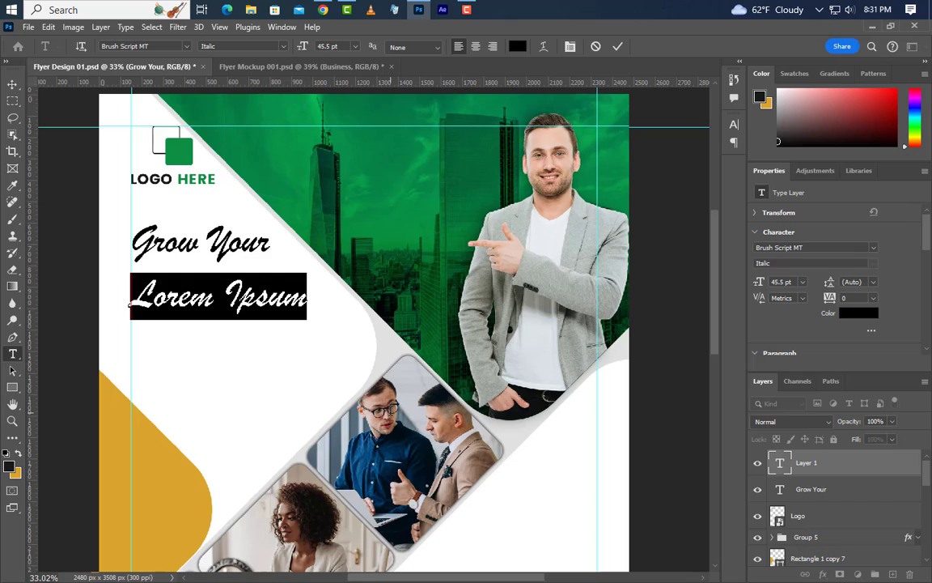
pyautogui.write('Business')
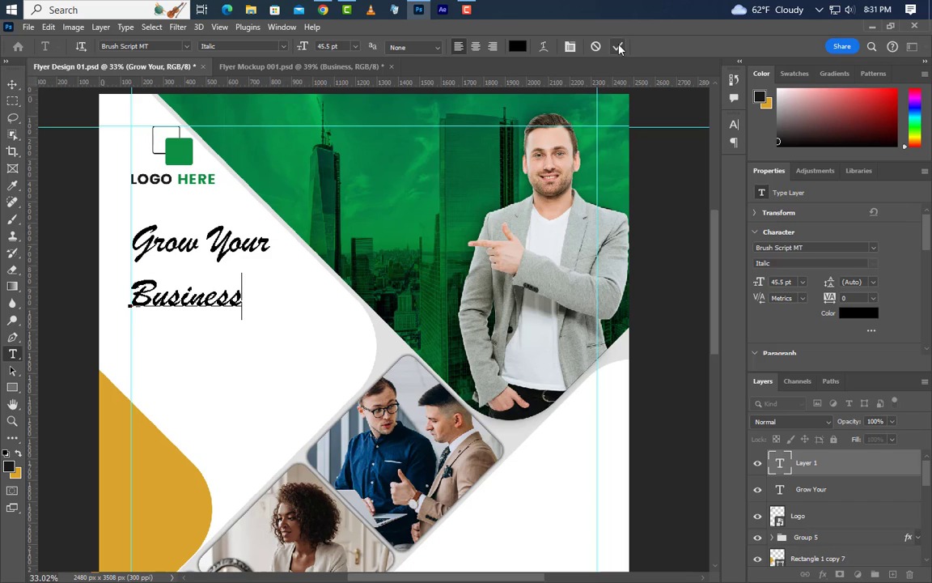
pyautogui.hotkey('ctrl', 'Return')
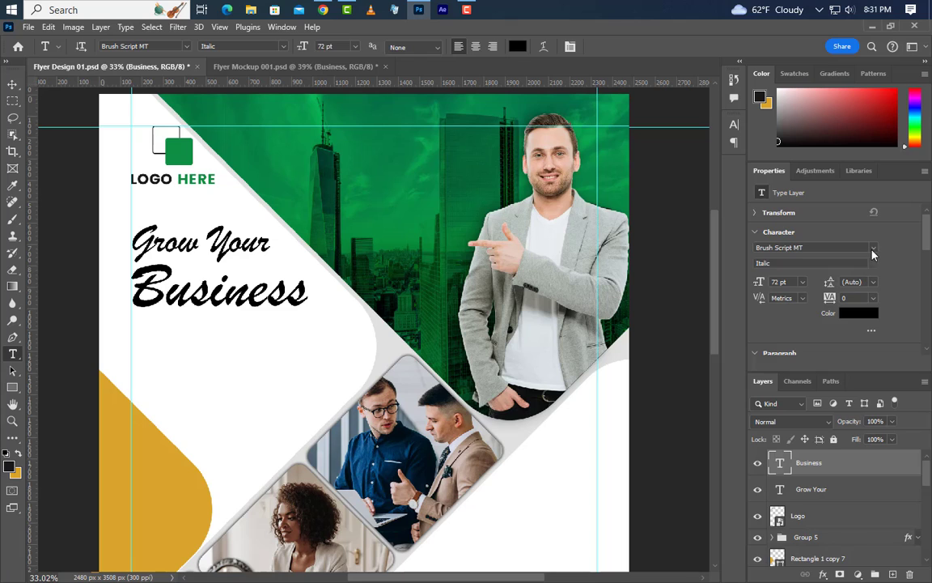
# Make Business Poppins SemiBold, all caps, in white (ffffff).
pyautogui.click(872, 252)
pyautogui.click(749, 304)
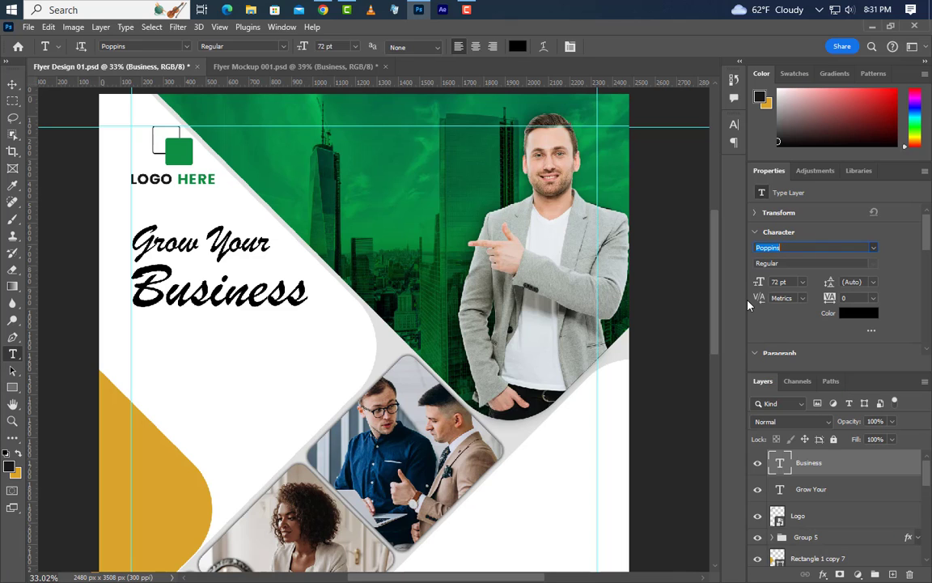
pyautogui.click(734, 124)
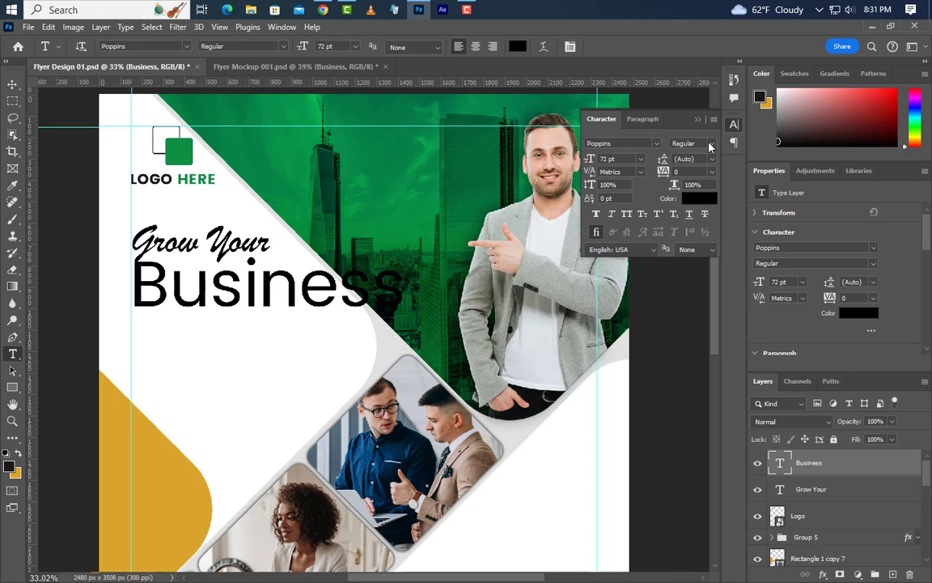
pyautogui.click(710, 146)
pyautogui.click(688, 186)
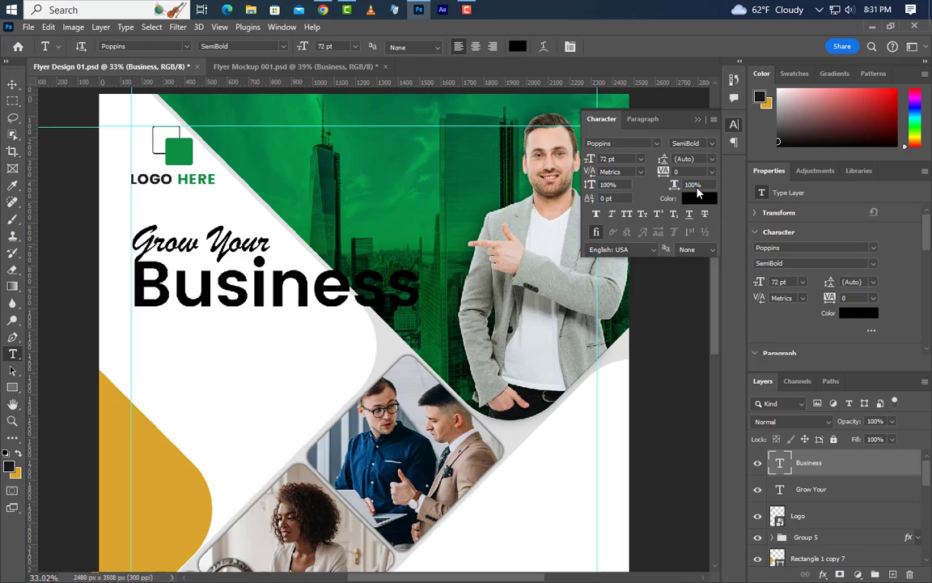
pyautogui.click(626, 214)
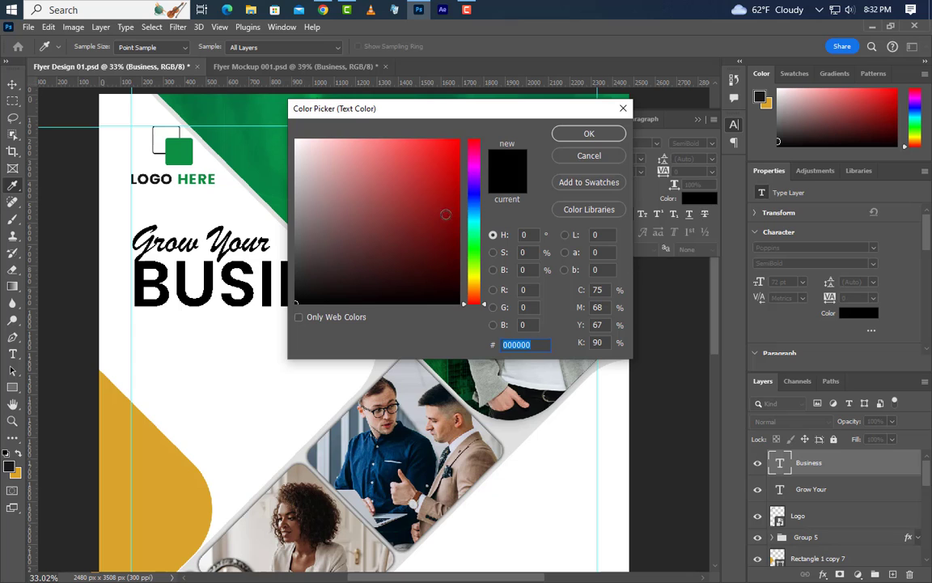
pyautogui.write('ffffff')
pyautogui.click(586, 136)
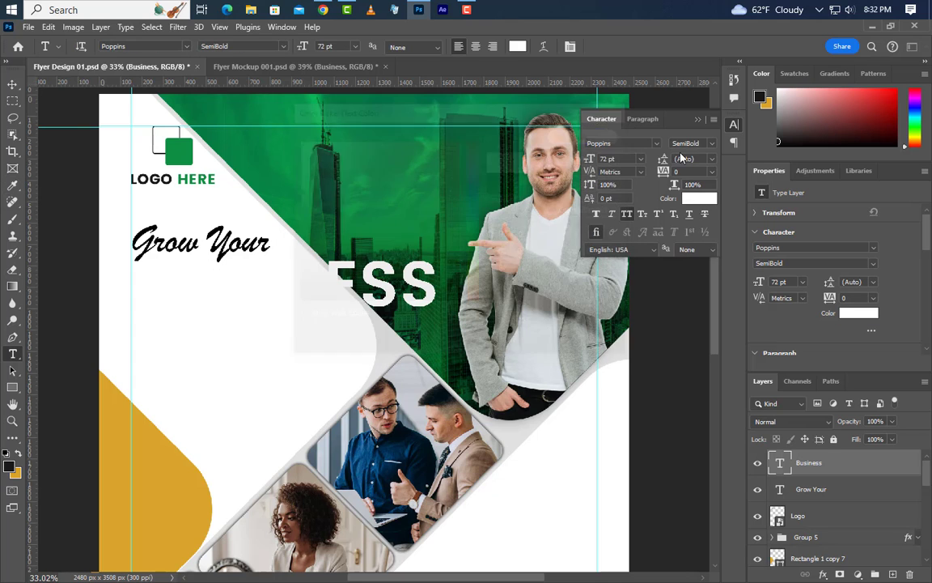
pyautogui.click(698, 121)
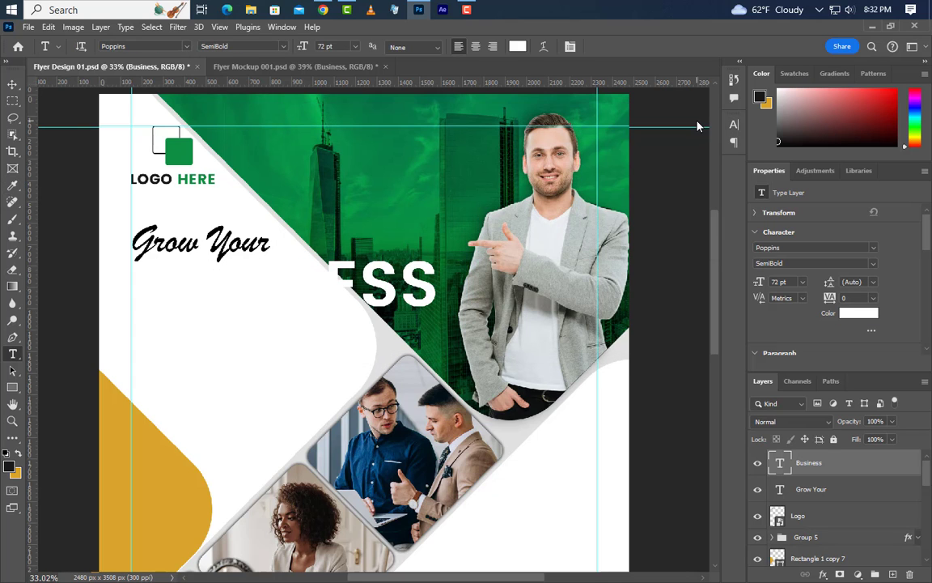
# Add a 10 px outside stroke in green 0d7e3d to BUSINESS.
pyautogui.doubleClick(859, 463)
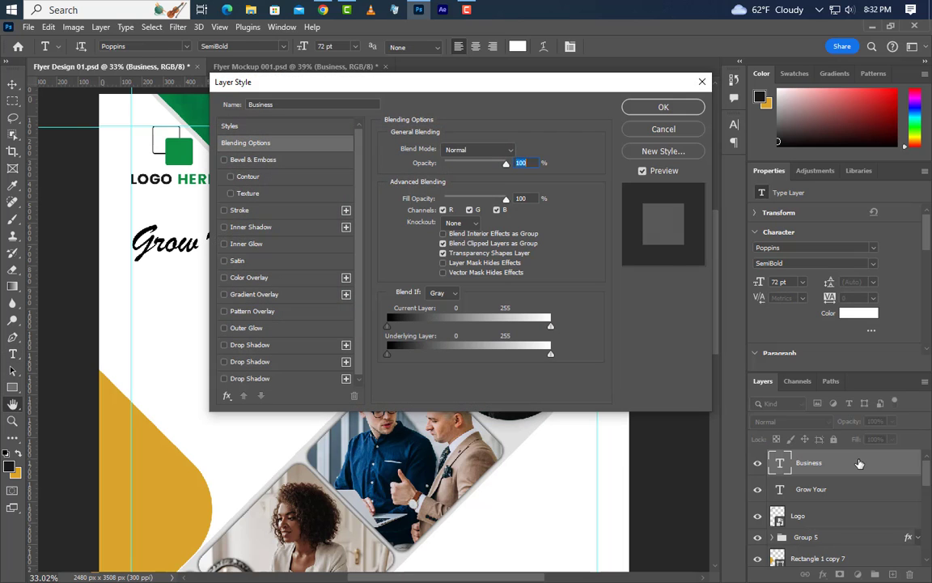
pyautogui.moveTo(450, 96); pyautogui.dragTo(740, 115)
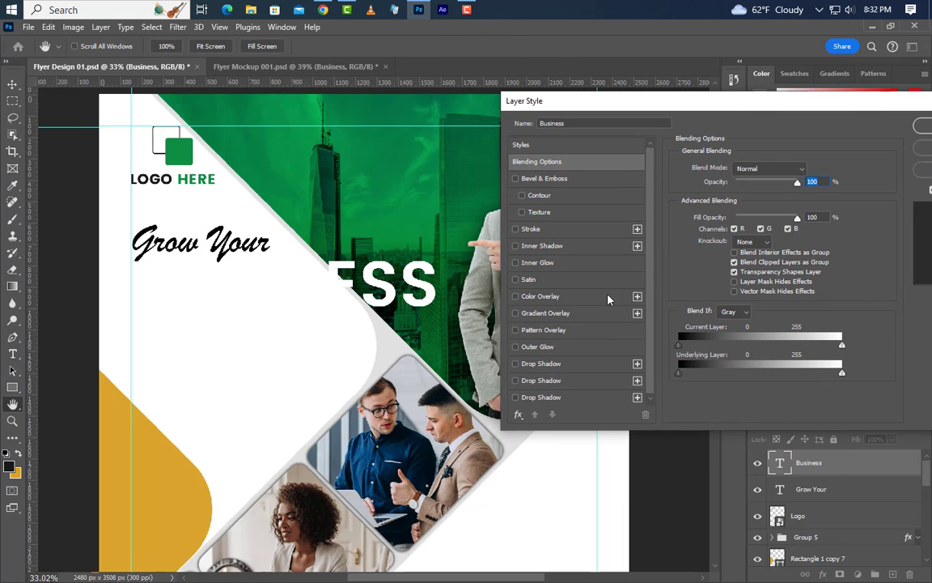
pyautogui.click(515, 229)
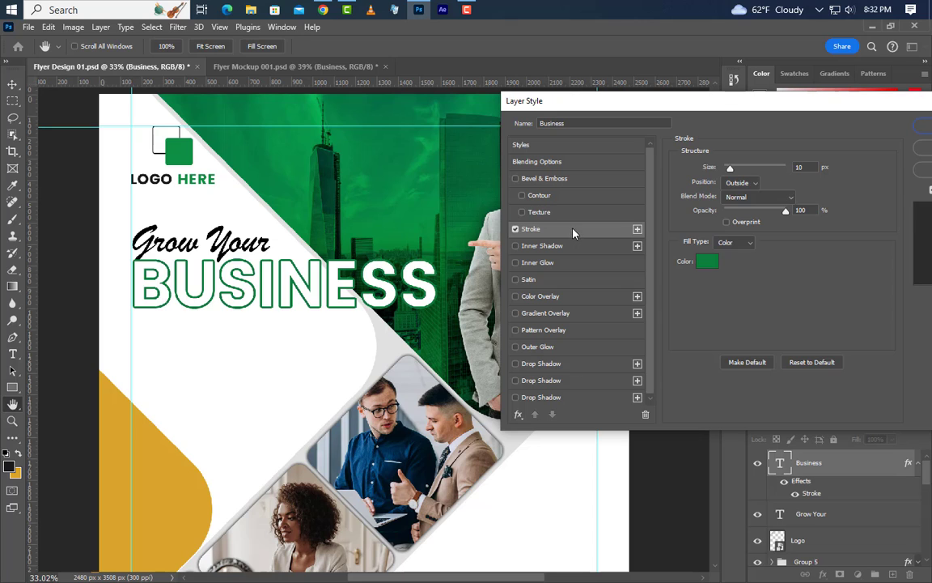
pyautogui.doubleClick(793, 167)
pyautogui.click(744, 184)
pyautogui.click(743, 196)
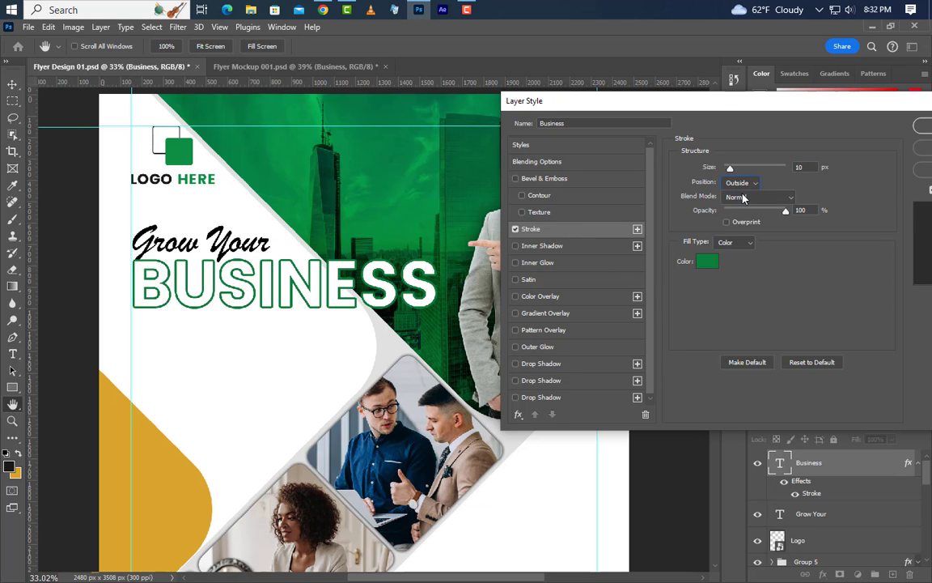
pyautogui.click(707, 263)
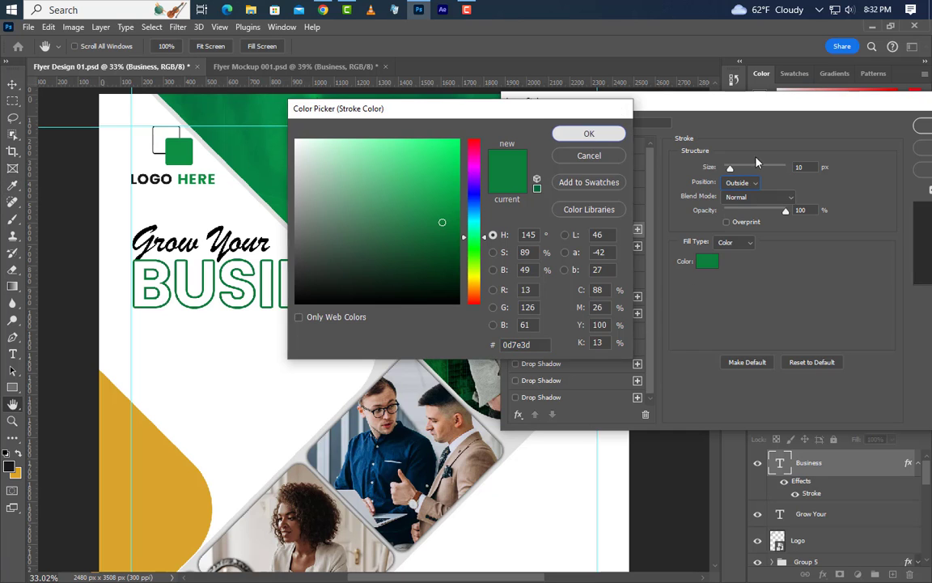
pyautogui.click(589, 136)
pyautogui.press('Return')
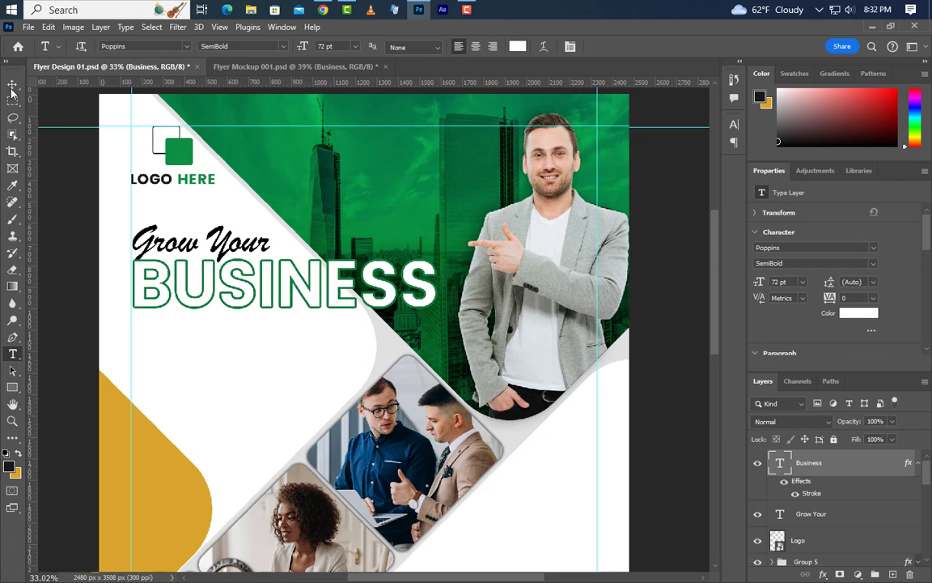
# Nudge BUSINESS slightly lower on the flyer.
pyautogui.click(12, 83)
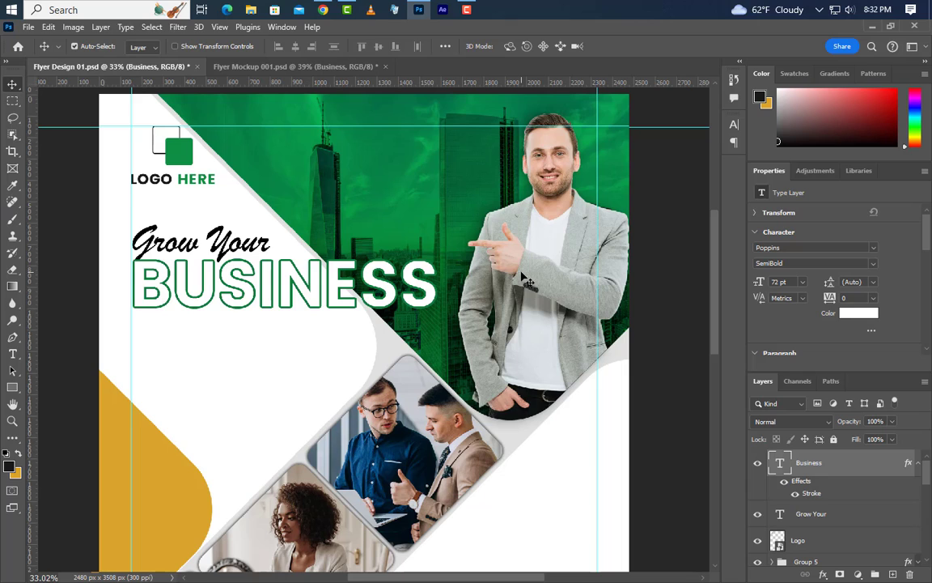
pyautogui.hotkey('shift', 'Down')
pyautogui.hotkey('shift', 'Down')
pyautogui.hotkey('shift', 'Down')
pyautogui.hotkey('shift', 'Down')
pyautogui.hotkey('shift', 'Down')
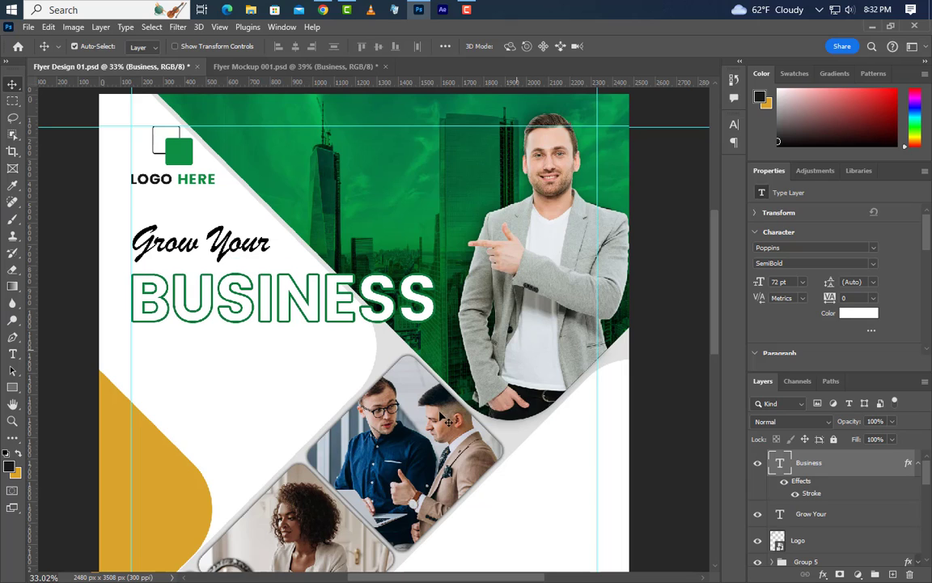
pyautogui.click(12, 354)
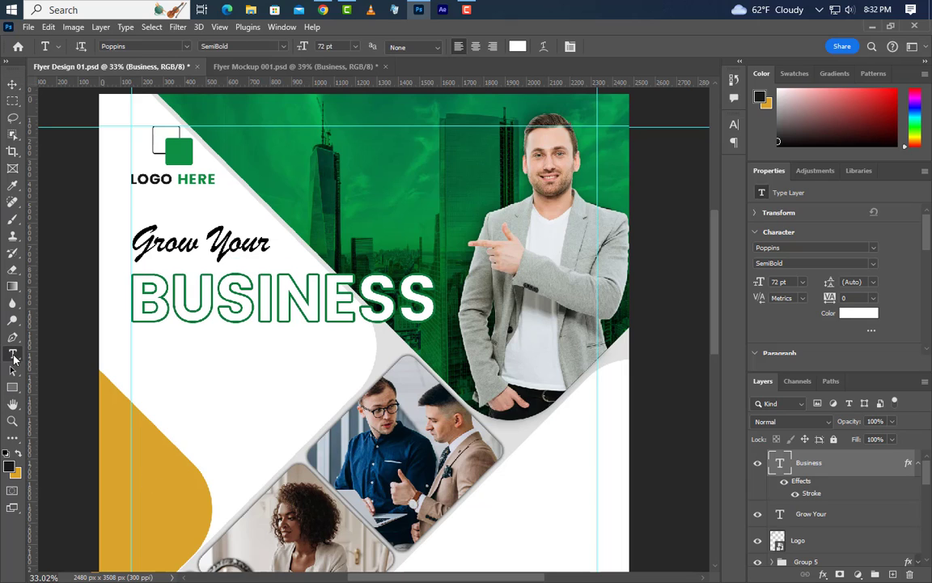
# Type 'With us! !' on a new line below BUSINESS.
pyautogui.click(130, 365)
pyautogui.write('With')
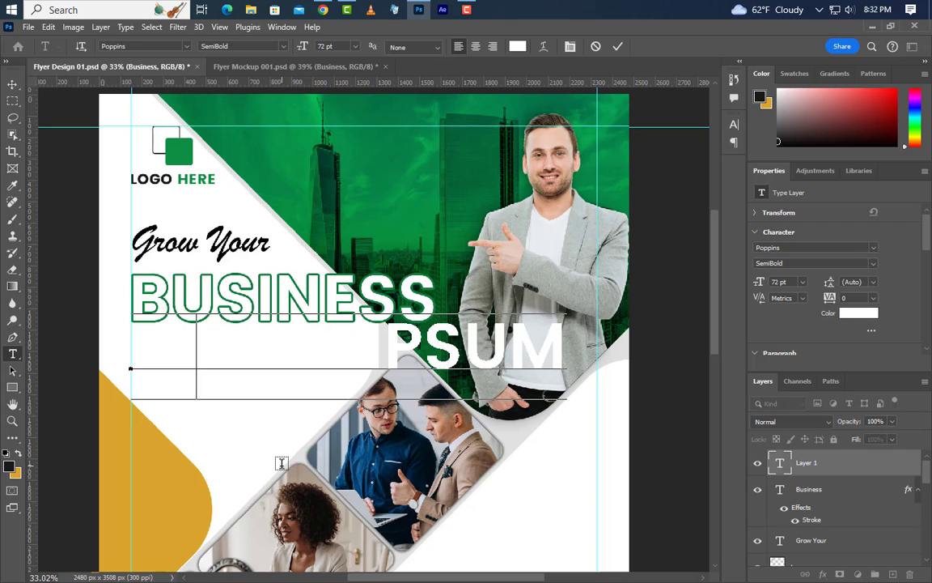
pyautogui.write(' us')
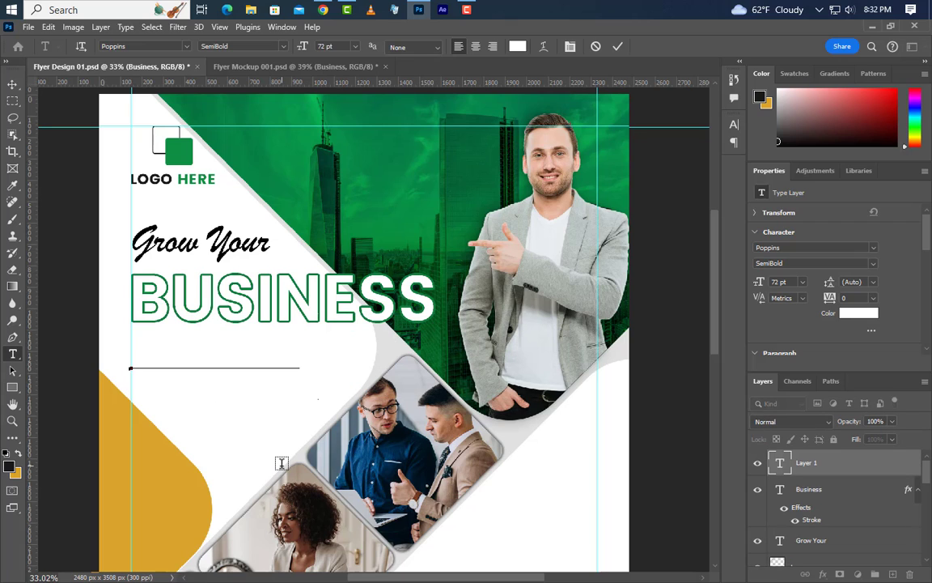
pyautogui.write('! !')
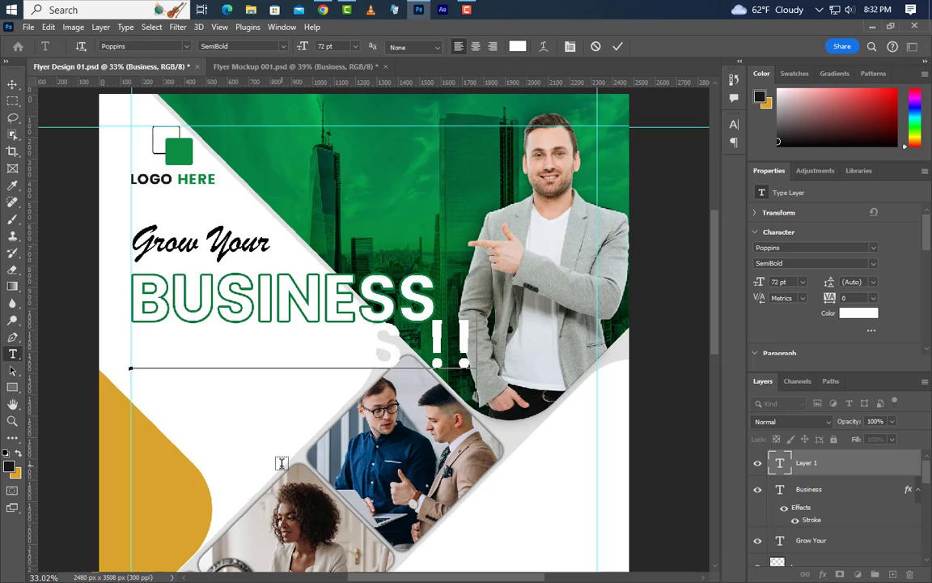
pyautogui.click(616, 46)
pyautogui.press('v')
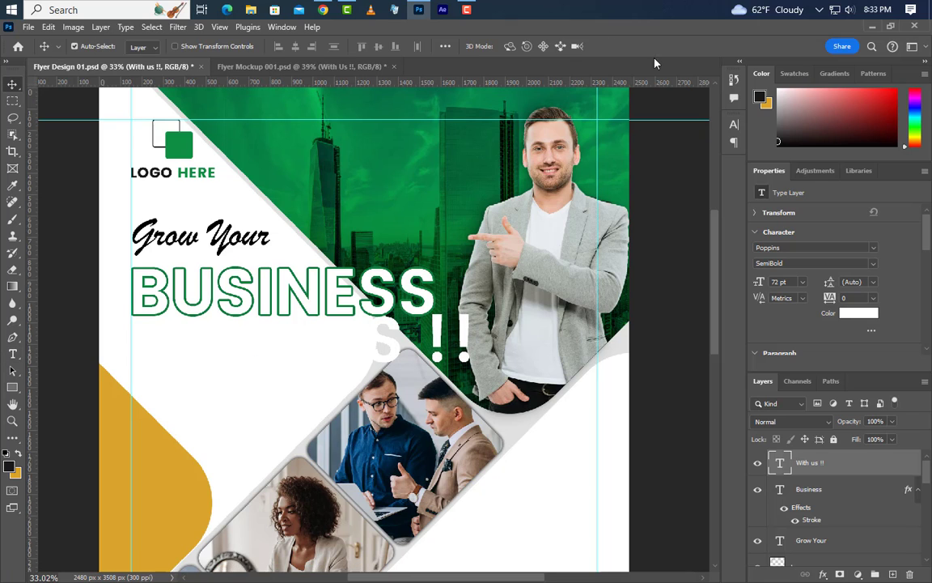
# Set the WITH US !! line to 45 pt and black (000000).
pyautogui.click(734, 123)
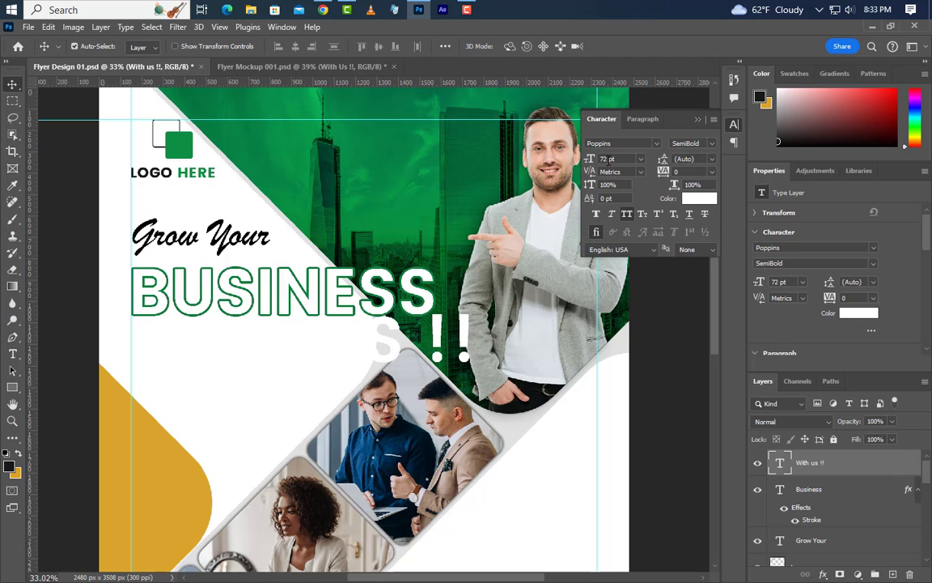
pyautogui.click(592, 160)
pyautogui.write('45')
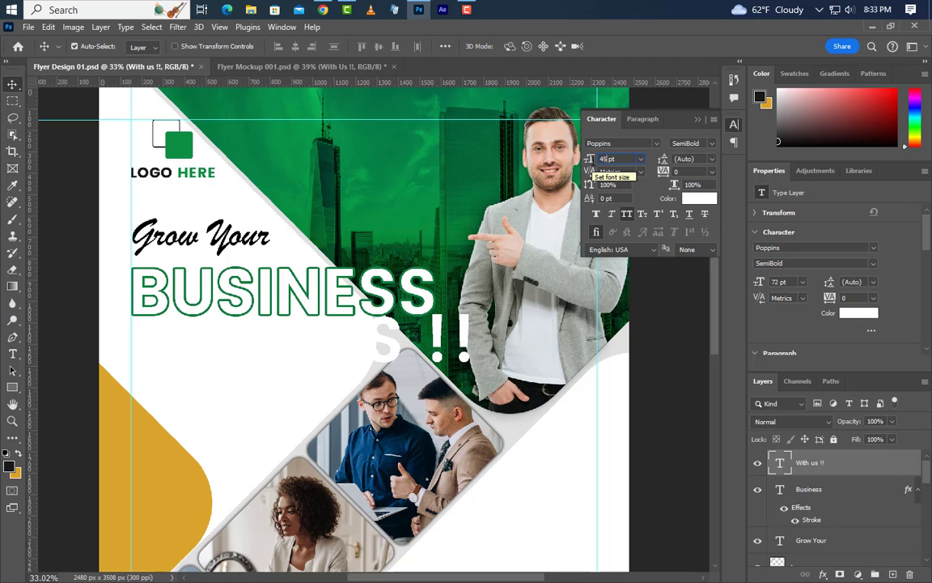
pyautogui.press('Return')
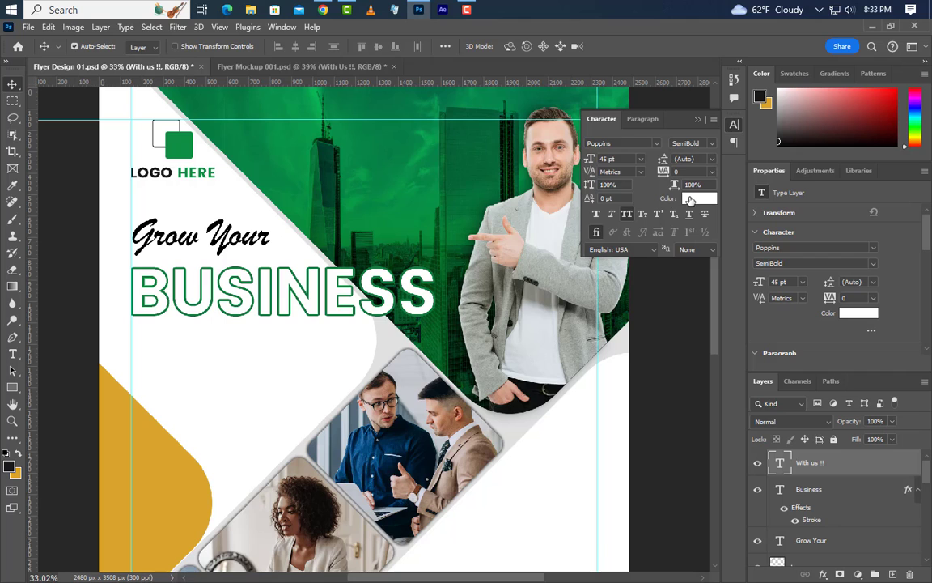
pyautogui.click(698, 198)
pyautogui.write('000000')
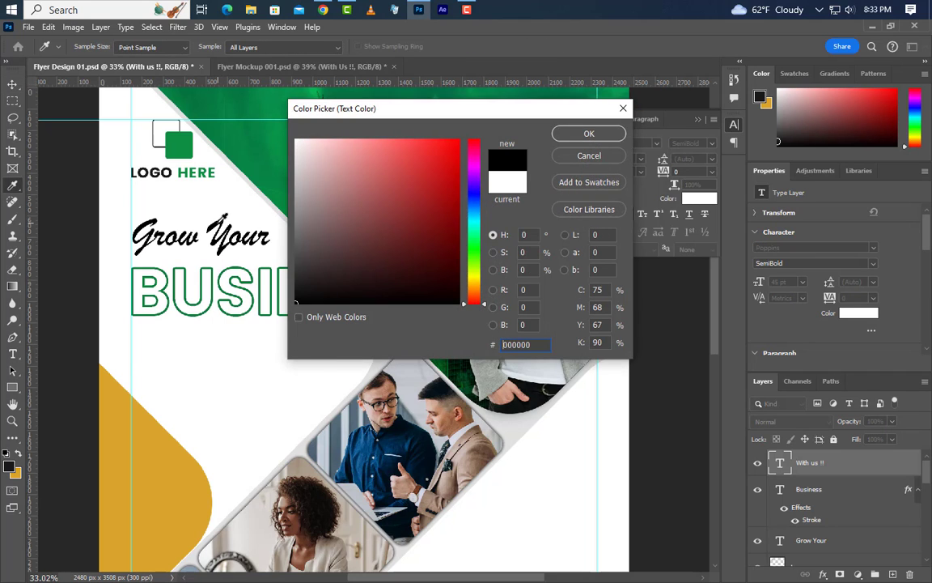
pyautogui.click(598, 134)
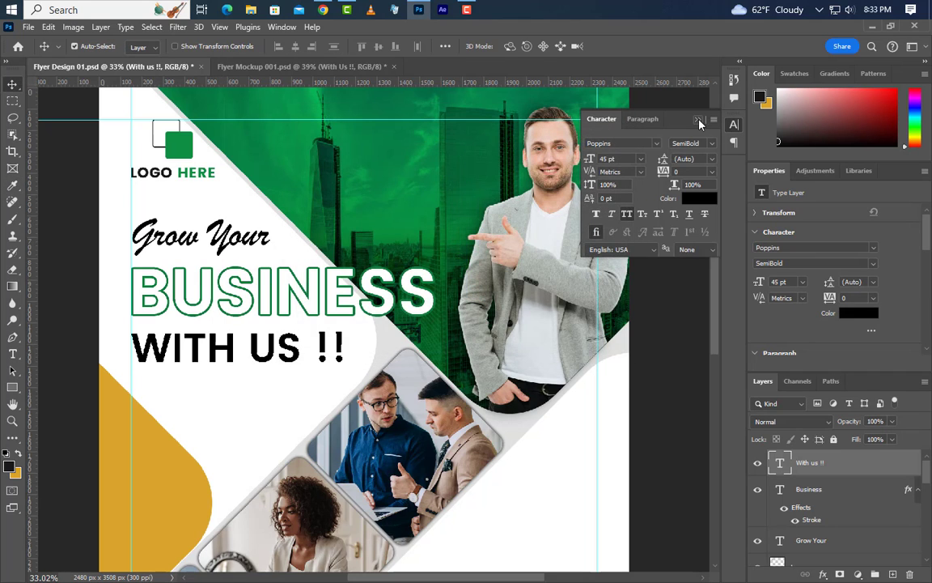
pyautogui.click(698, 119)
pyautogui.click(12, 353)
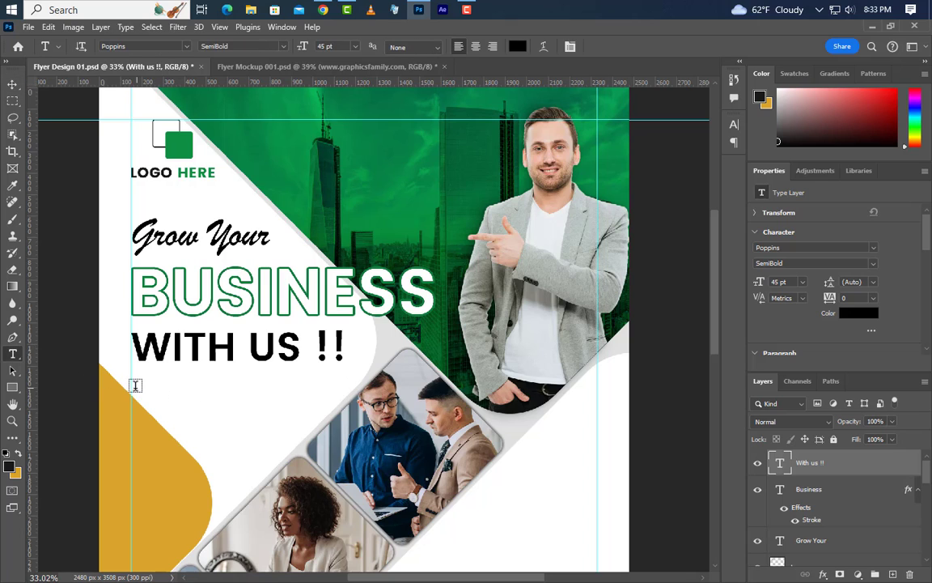
pyautogui.moveTo(131, 397); pyautogui.dragTo(350, 425)
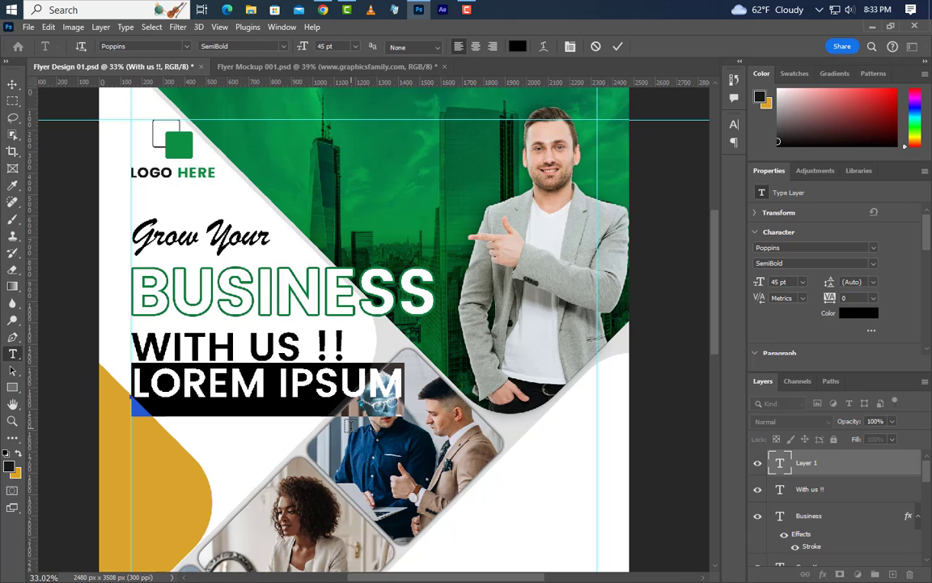
pyautogui.write('WWW')
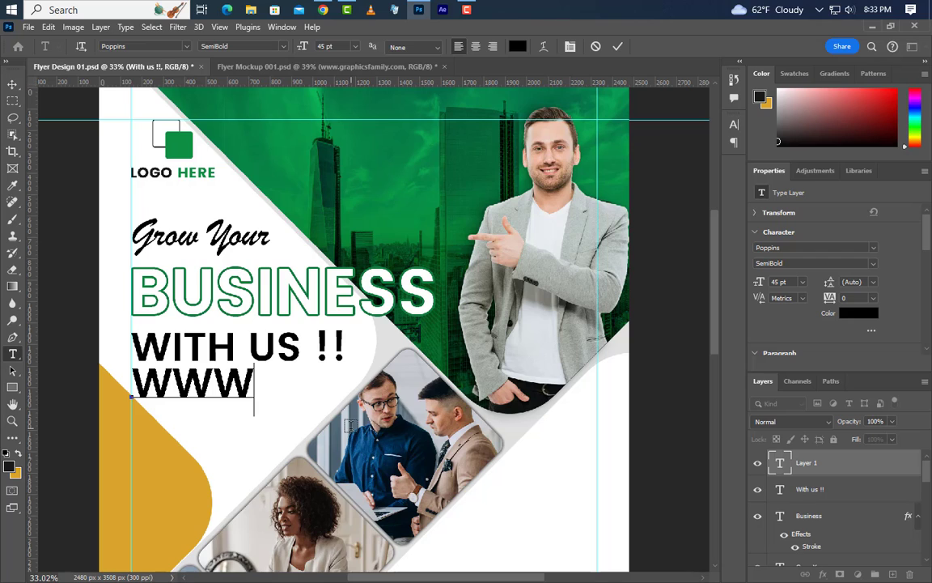
pyautogui.write('.GRAP')
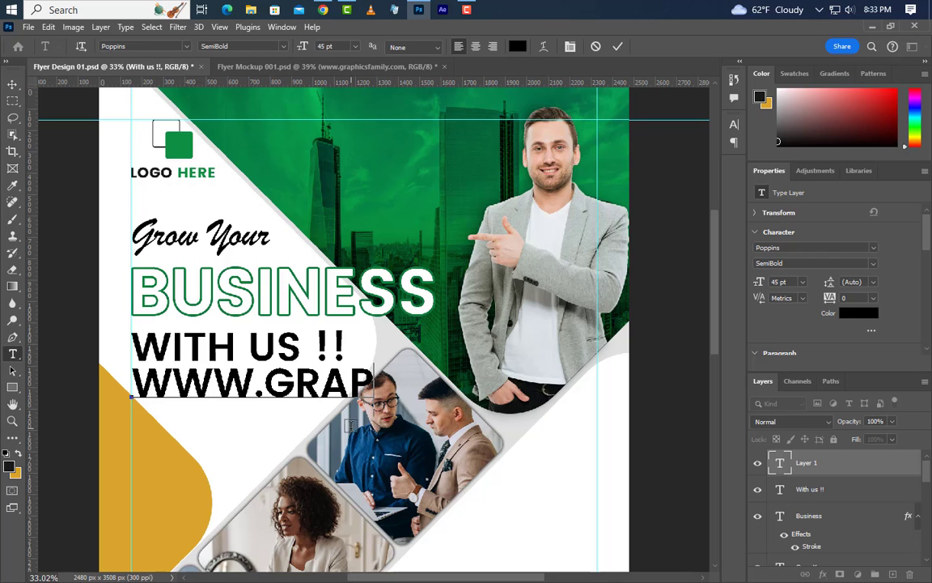
pyautogui.write('HICSFA')
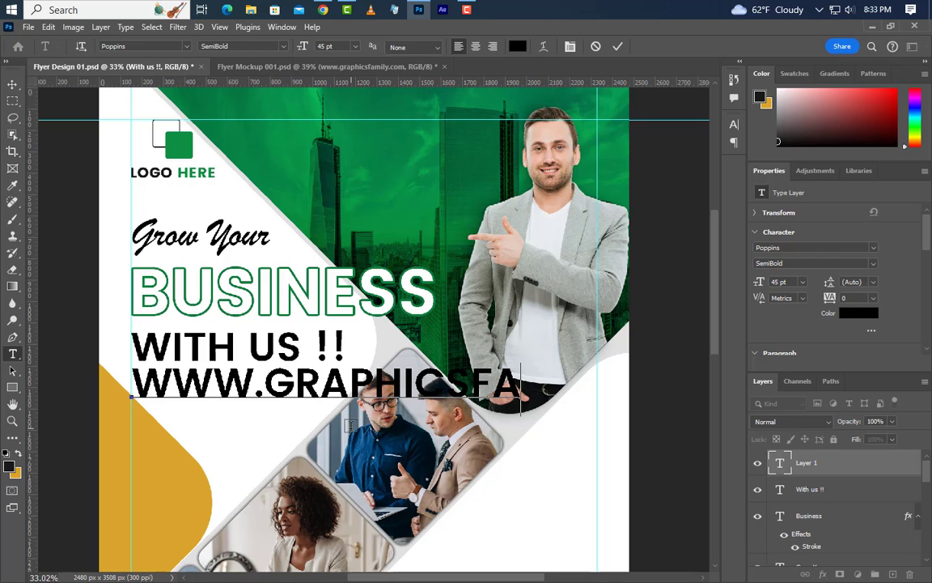
pyautogui.write('MILY.')
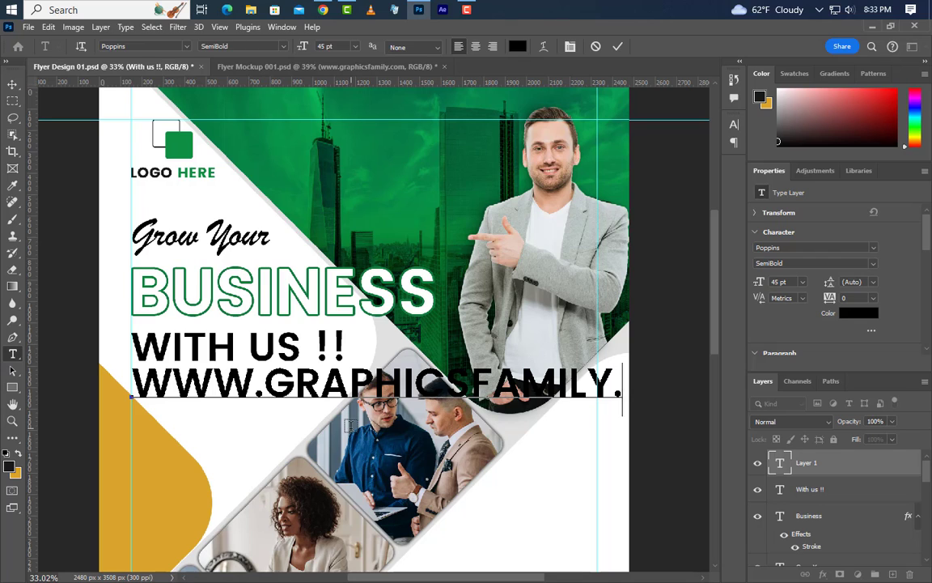
pyautogui.write('C')
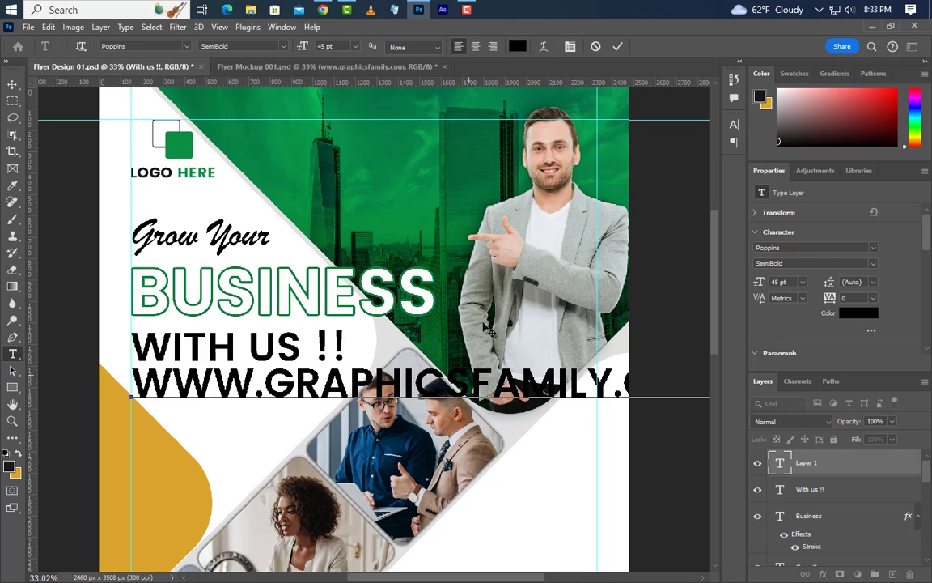
pyautogui.click(617, 47)
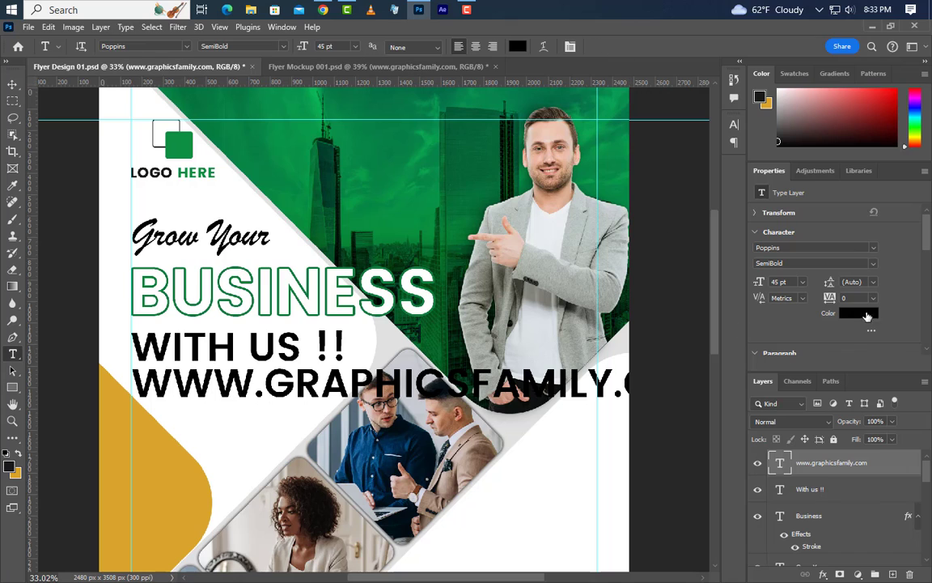
# Format the URL as lowercase Poppins Regular, 11 pt, tracking 250, nudged slightly up.
pyautogui.click(734, 125)
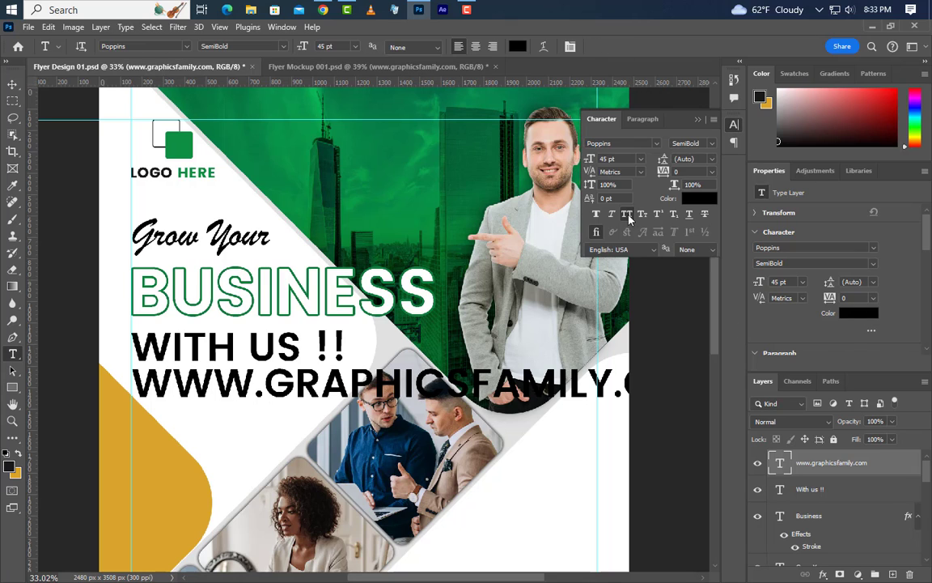
pyautogui.click(627, 215)
pyautogui.click(712, 146)
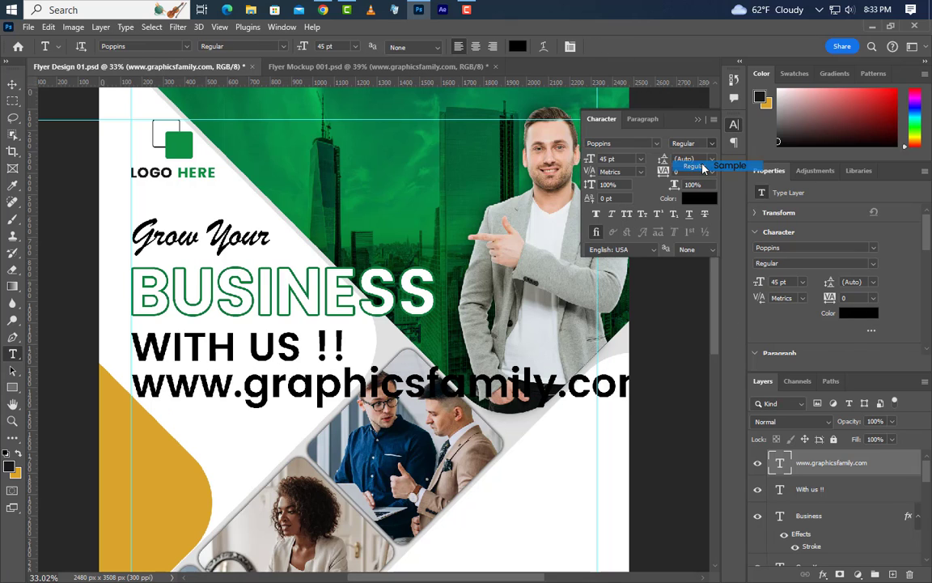
pyautogui.click(696, 169)
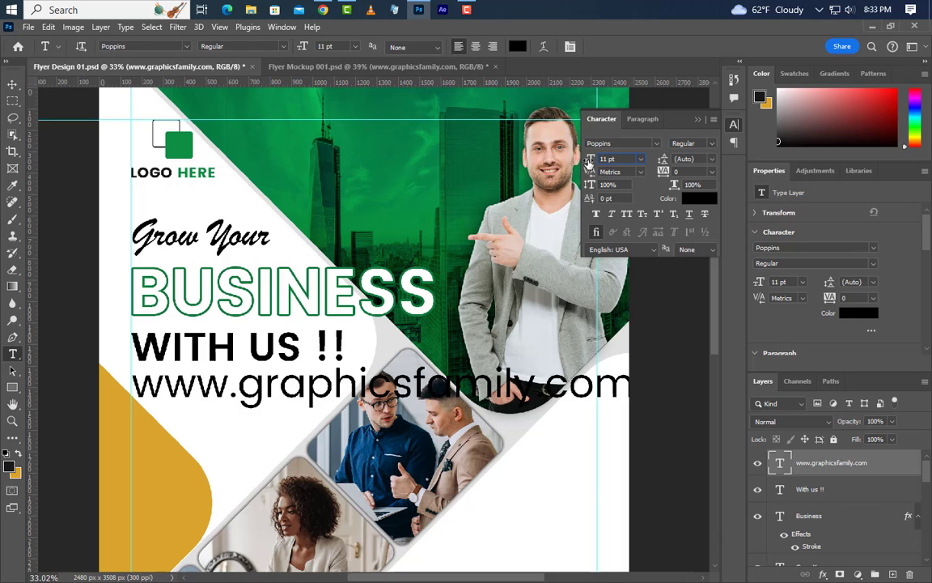
pyautogui.press('Return')
pyautogui.click(684, 173)
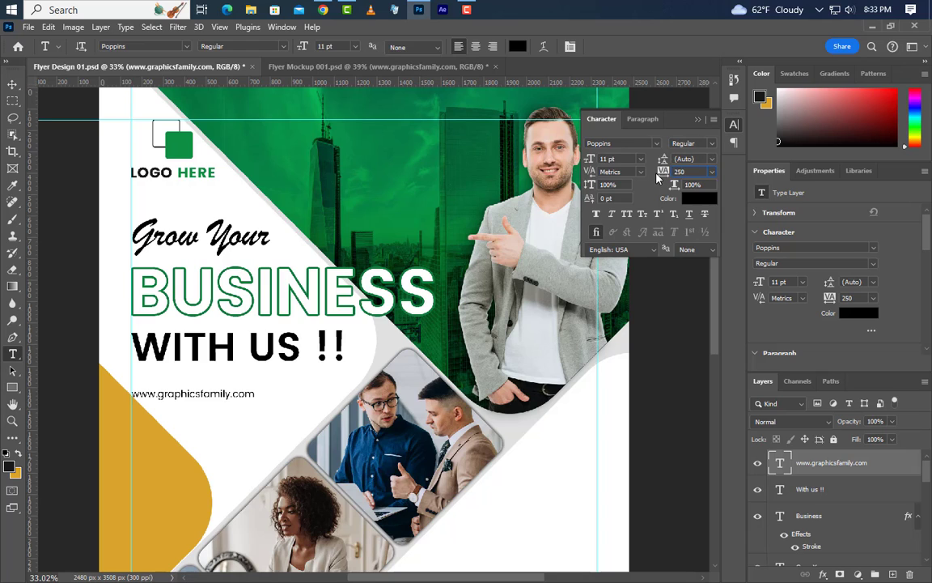
pyautogui.write('250')
pyautogui.press('Return')
pyautogui.click(698, 120)
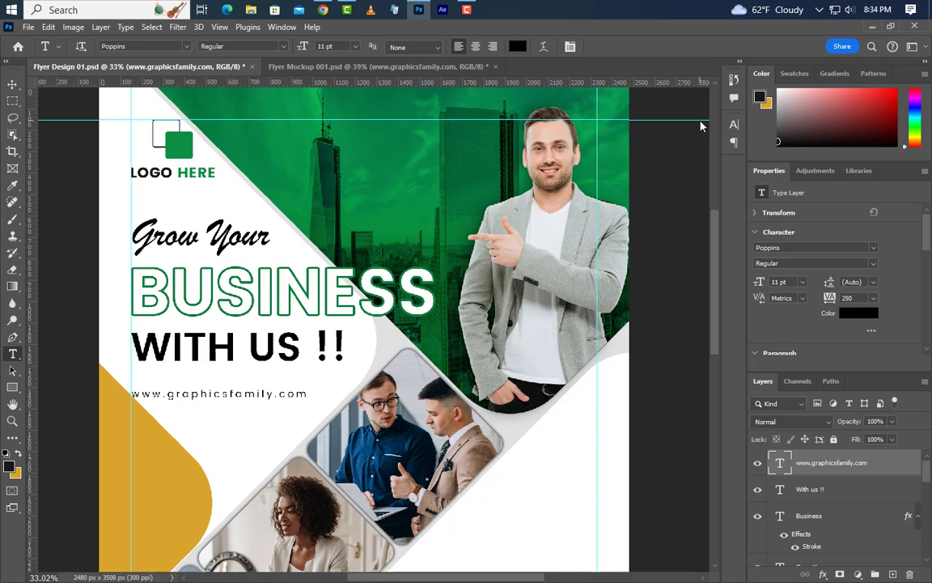
pyautogui.press('v')
pyautogui.hotkey('shift', 'Up')
pyautogui.hotkey('shift', 'Up')
pyautogui.hotkey('shift', 'Up')
pyautogui.hotkey('shift', 'Up')
pyautogui.hotkey('shift', 'Up')
pyautogui.hotkey('shift', 'Up')
pyautogui.hotkey('shift', 'Up')
# Draw a 290 px square on the gold shape at left, nudged slightly down.
pyautogui.scroll(-5, 377, 311)
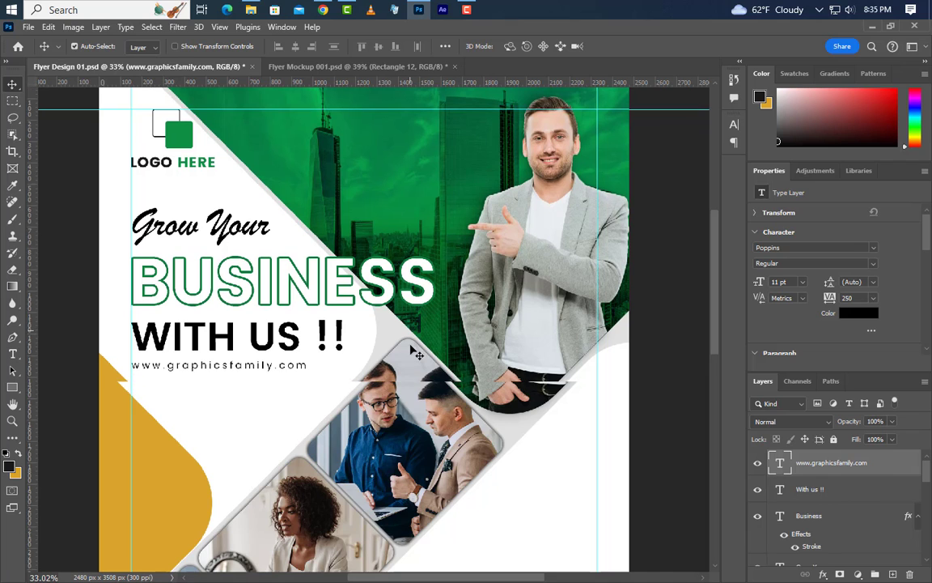
pyautogui.click(12, 387)
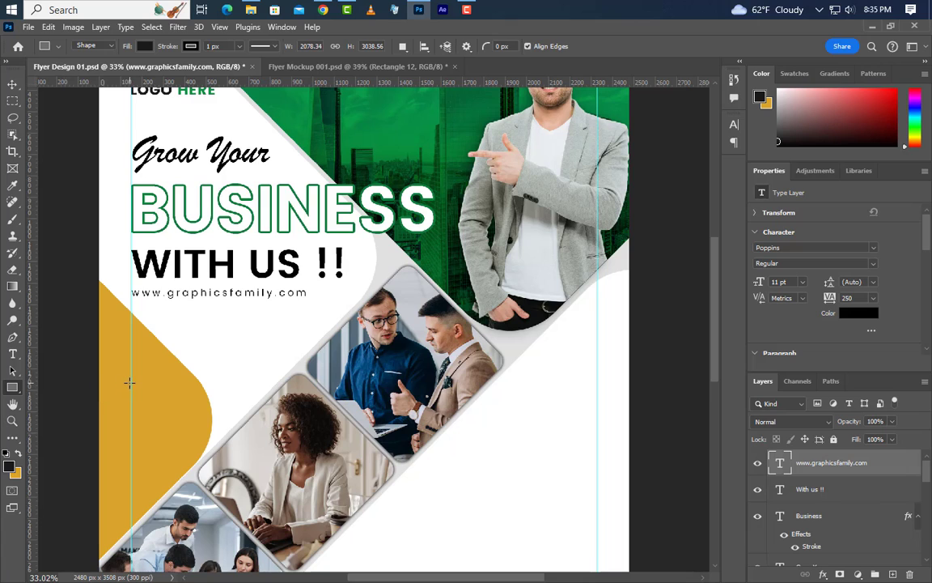
pyautogui.moveTo(130, 383)
pyautogui.mouseDown()
pyautogui.moveTo(182, 395)
pyautogui.moveTo(199, 451)
pyautogui.mouseUp()
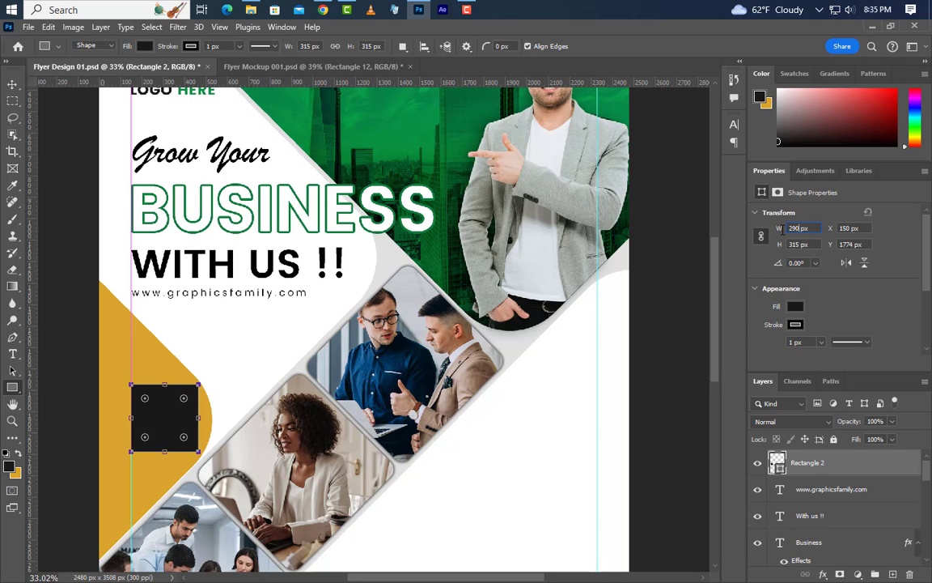
pyautogui.press('Return')
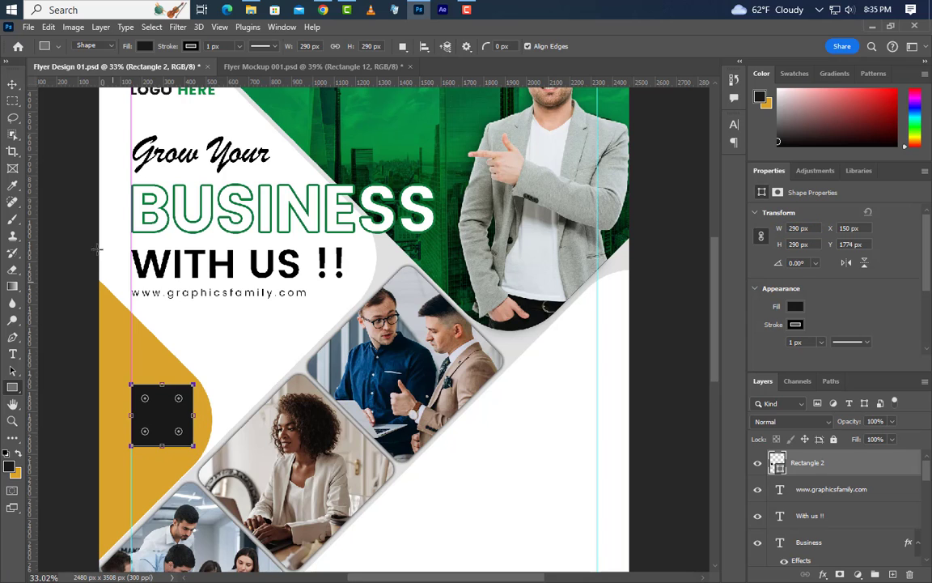
pyautogui.click(13, 85)
pyautogui.press('Down')
pyautogui.press('Down')
pyautogui.press('Down')
pyautogui.press('Down')
pyautogui.press('Down')
pyautogui.press('Down')
pyautogui.press('Down')
pyautogui.press('Down')
pyautogui.press('Down')
pyautogui.press('Down')
pyautogui.press('Down')
pyautogui.press('Down')
pyautogui.press('Down')
pyautogui.press('Down')
pyautogui.press('Down')
pyautogui.press('Down')
pyautogui.press('Down')
pyautogui.press('Down')
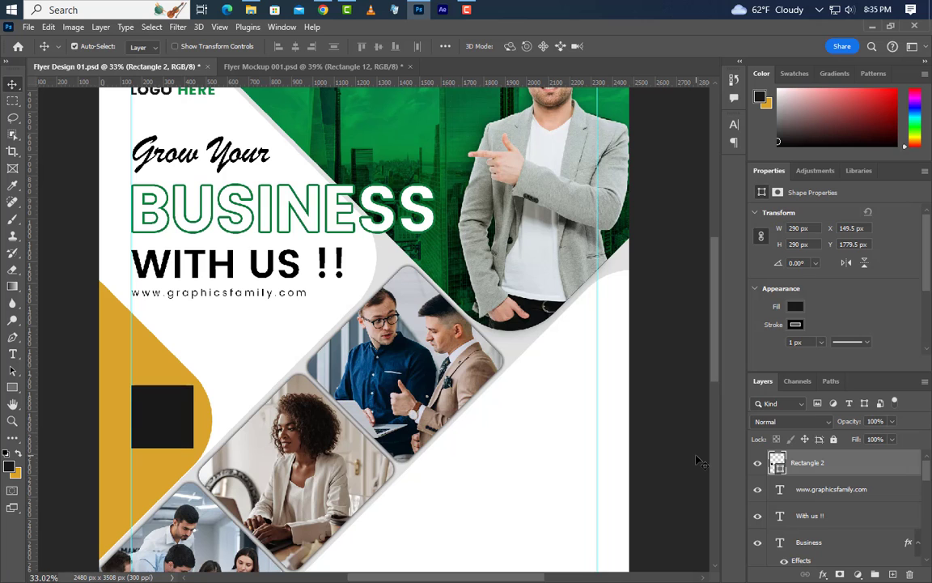
# Fill the square white and drag QR_code_for_QRpedia.png into the flyer.
pyautogui.doubleClick(779, 467)
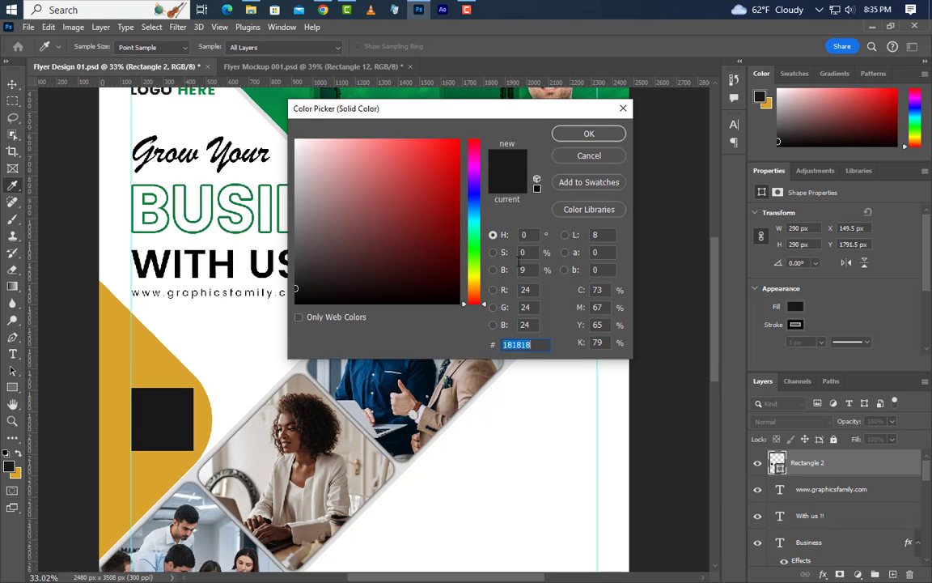
pyautogui.moveTo(405, 227); pyautogui.dragTo(242, 112)
pyautogui.click(588, 133)
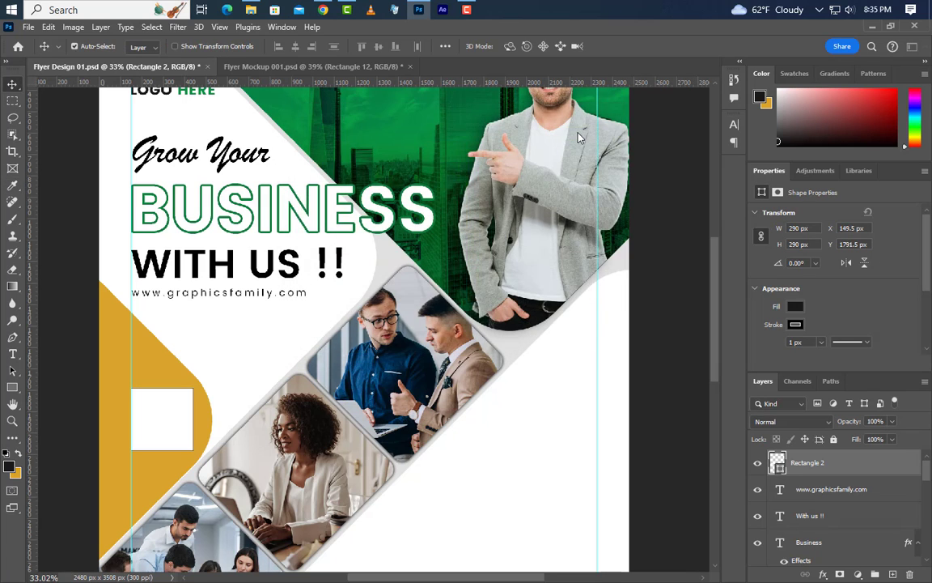
pyautogui.click(419, 10)
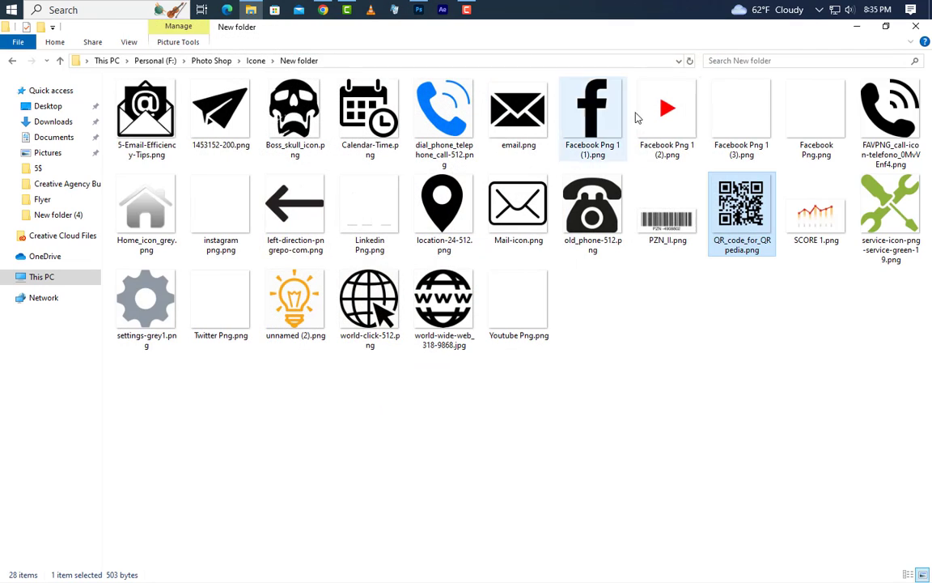
pyautogui.moveTo(740, 206); pyautogui.dragTo(321, 362)
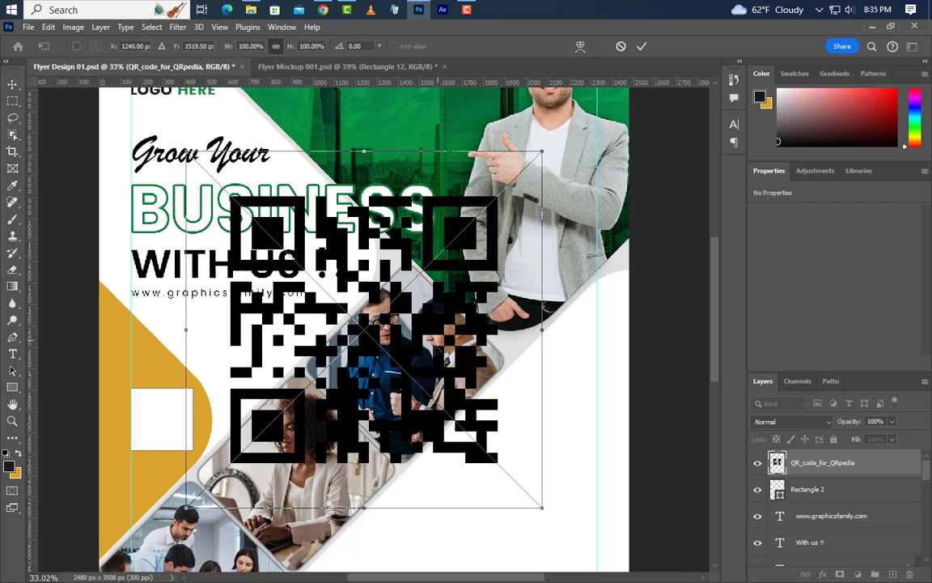
# Shrink the QR code and centre it inside the white Rectangle 2 box.
pyautogui.moveTo(434, 340); pyautogui.dragTo(390, 435)
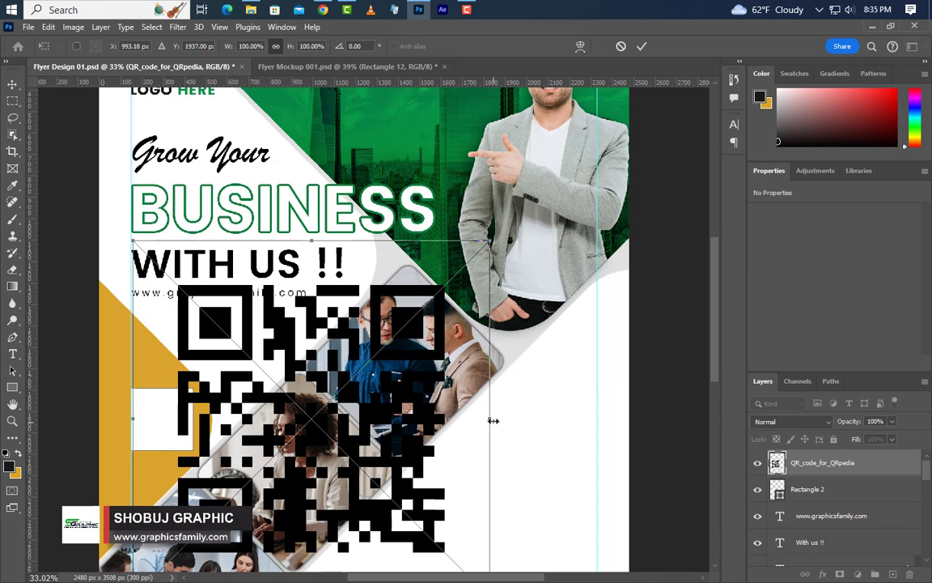
pyautogui.moveTo(491, 419); pyautogui.dragTo(202, 459)
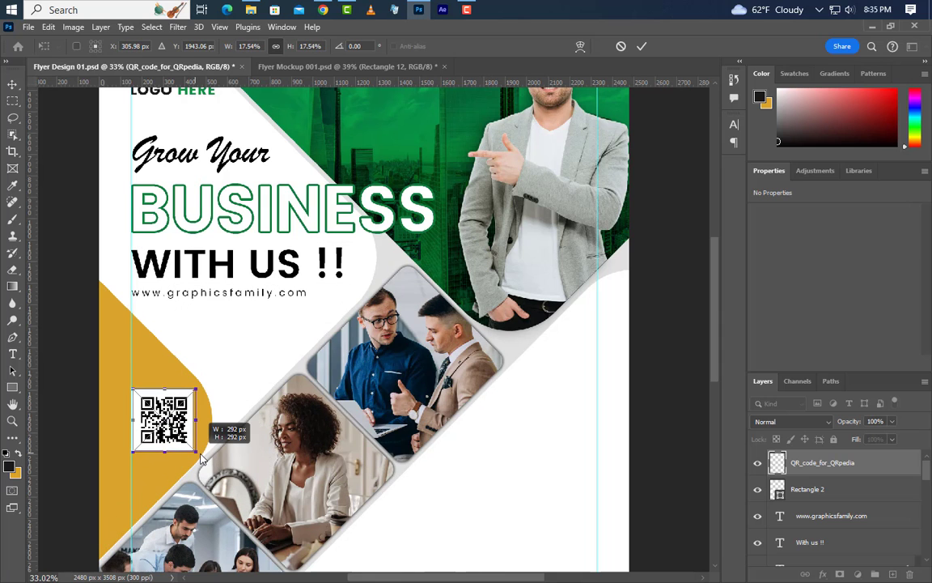
pyautogui.click(640, 47)
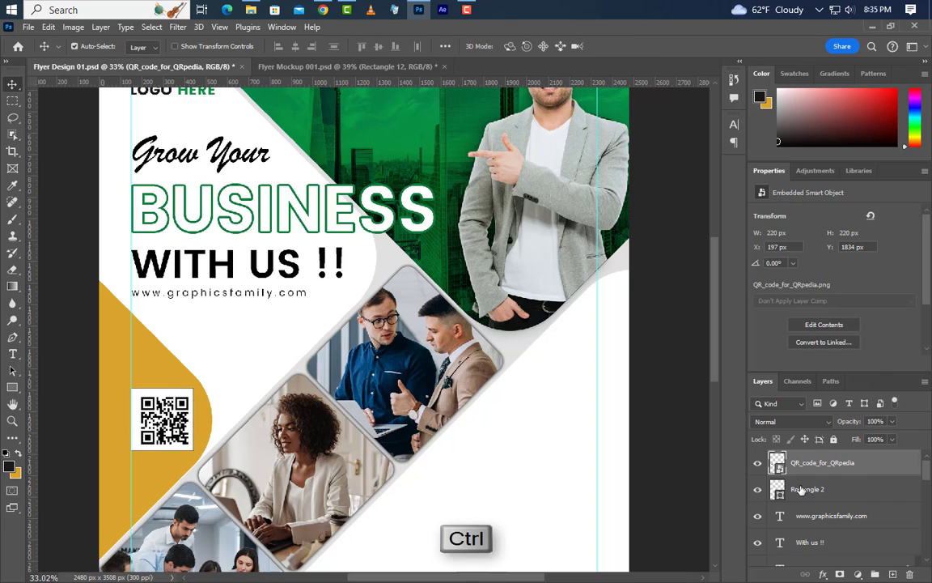
pyautogui.keyDown('ctrl'); pyautogui.click(779, 495); pyautogui.keyUp('ctrl')
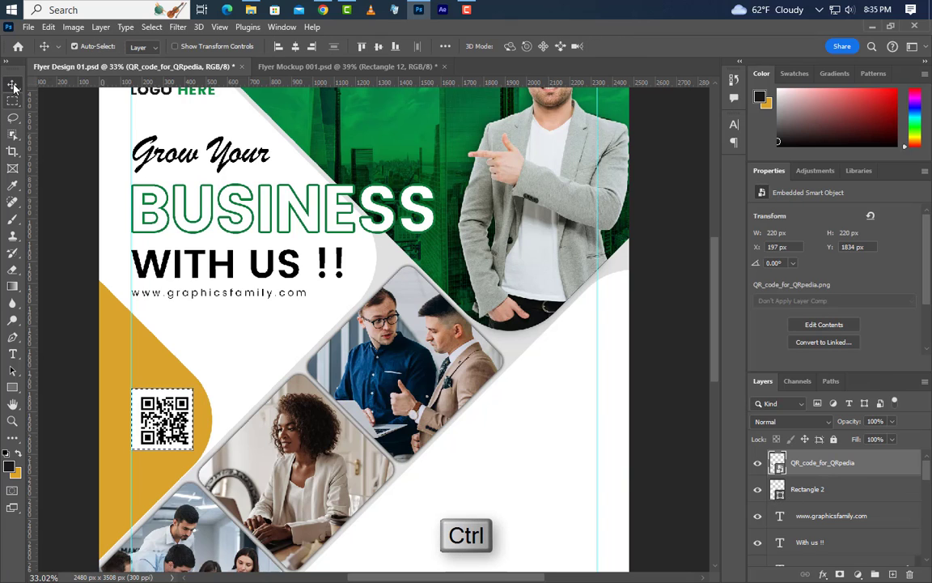
pyautogui.click(294, 46)
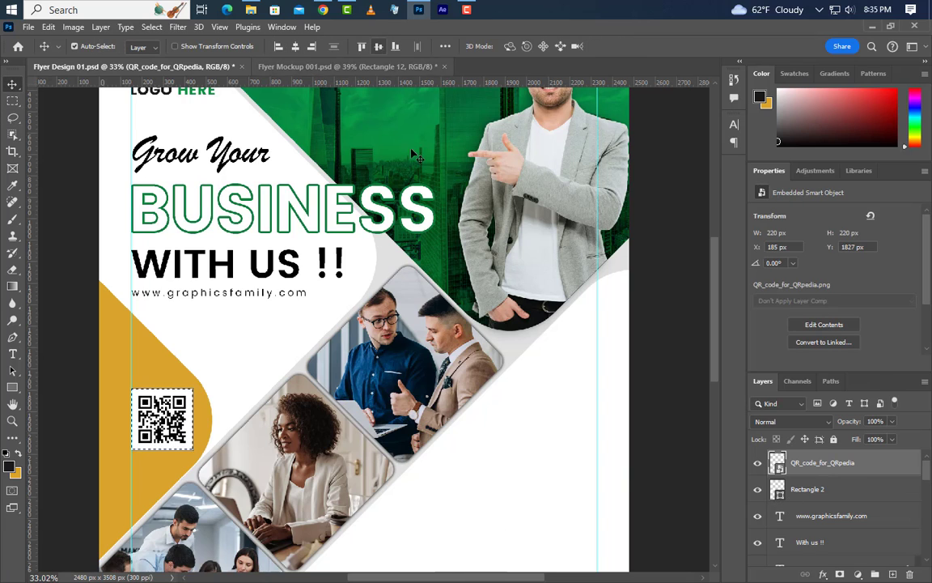
pyautogui.hotkey('ctrl', 'd')
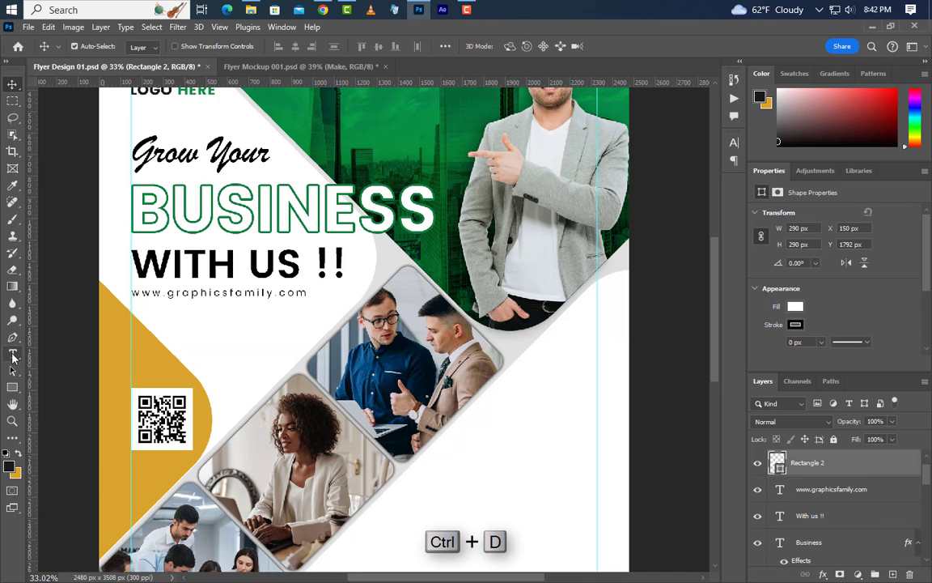
# Type 'Make' on the flyer's right side and size it 33.5 pt.
pyautogui.click(12, 353)
pyautogui.click(518, 383)
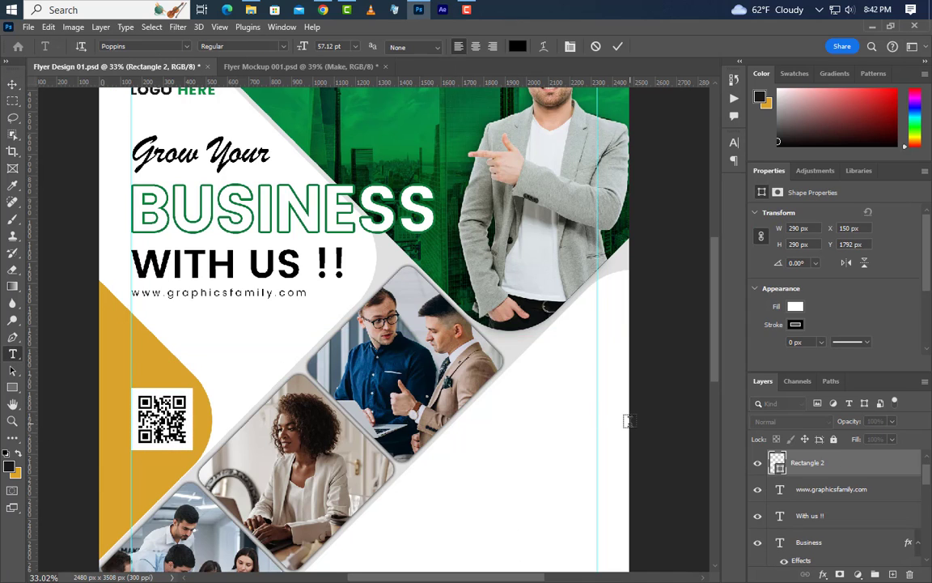
pyautogui.write('Make')
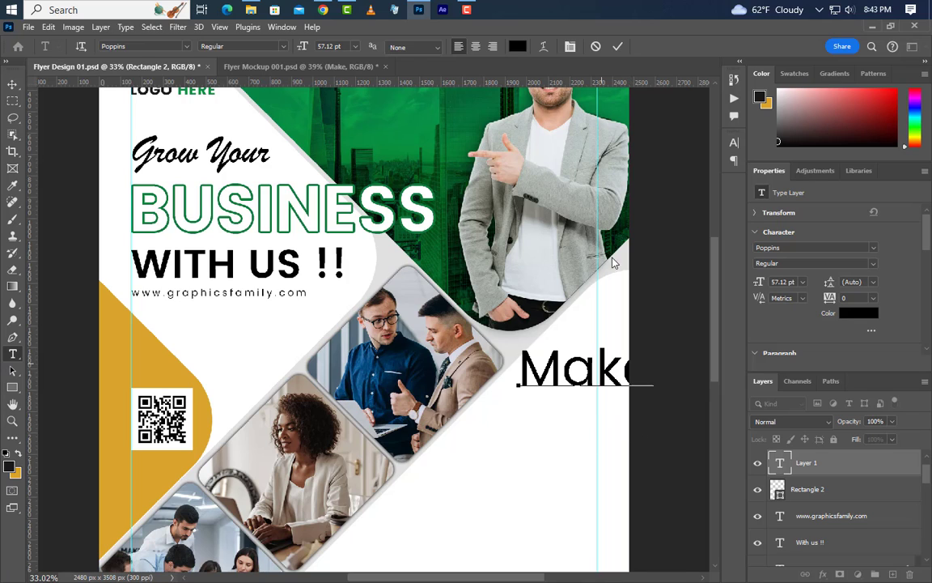
pyautogui.click(617, 46)
pyautogui.click(772, 281)
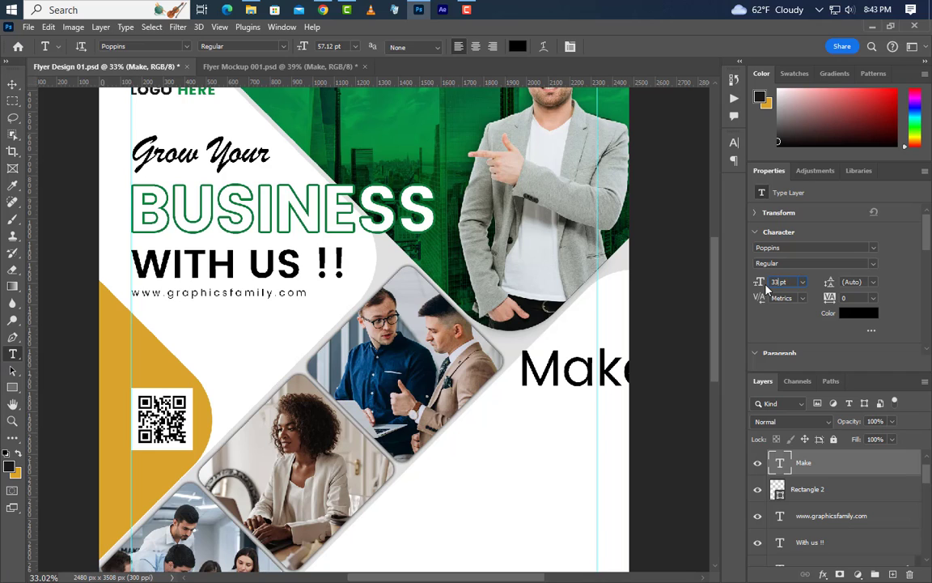
pyautogui.press('Return')
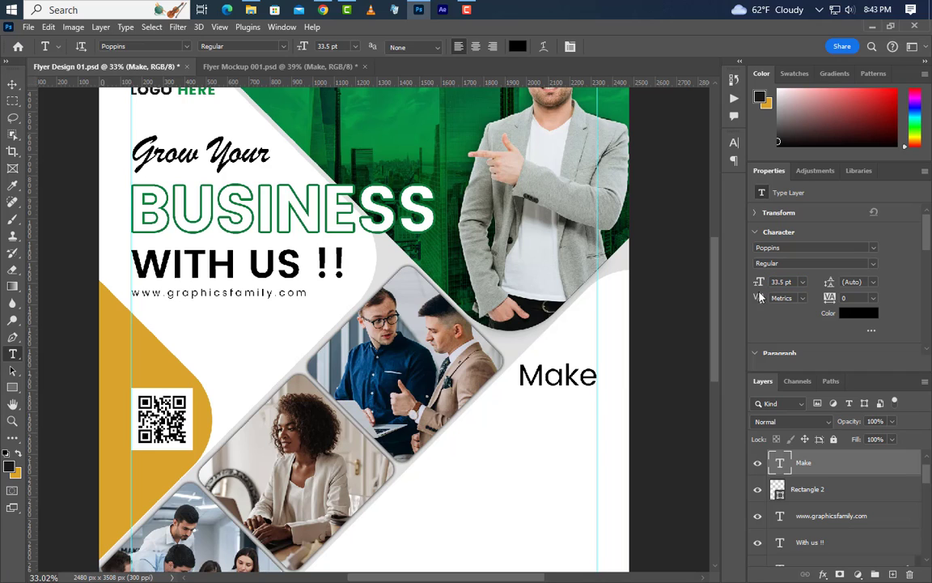
pyautogui.click(12, 83)
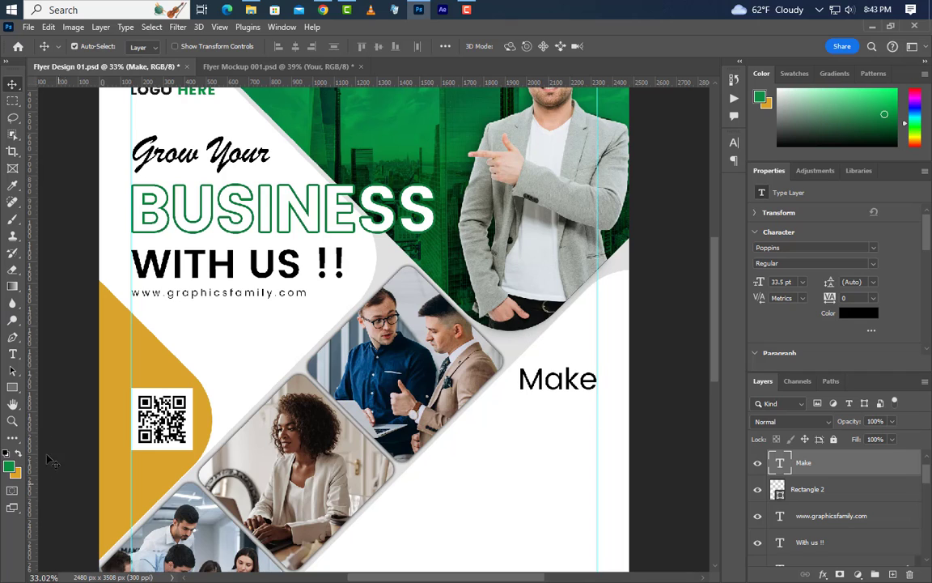
pyautogui.click(14, 353)
# Add a 'Your' text line below Make and size it to 46.5 pt.
pyautogui.click(472, 445)
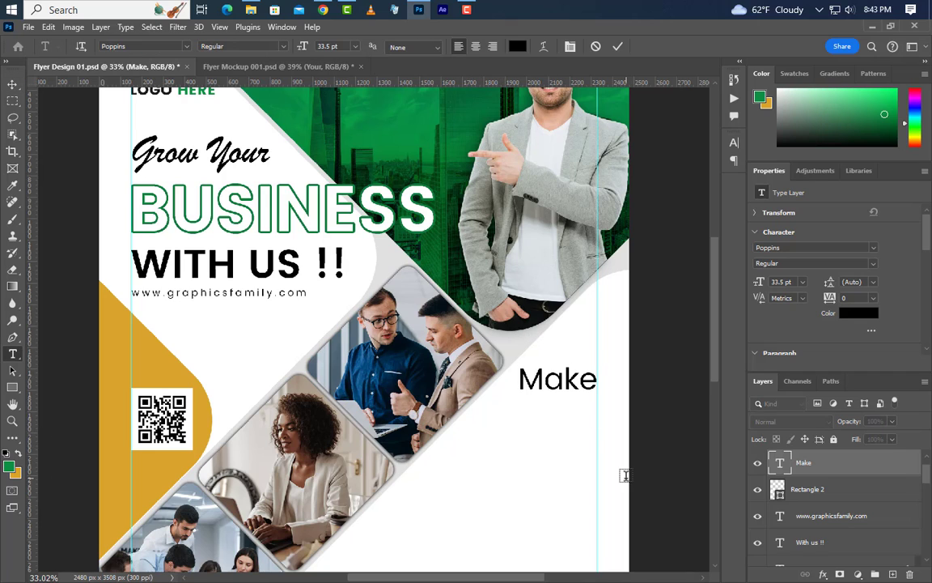
pyautogui.write('Your')
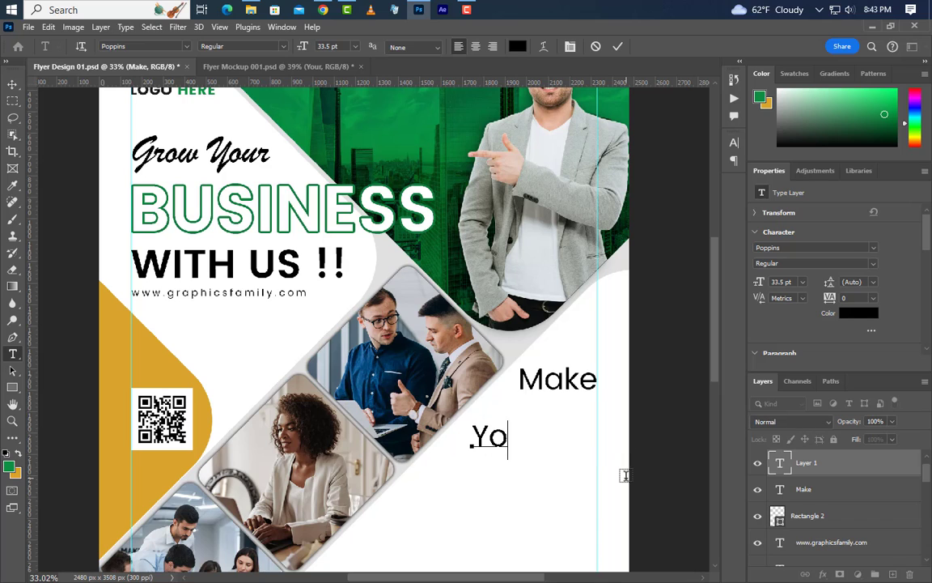
pyautogui.click(617, 46)
pyautogui.click(761, 285)
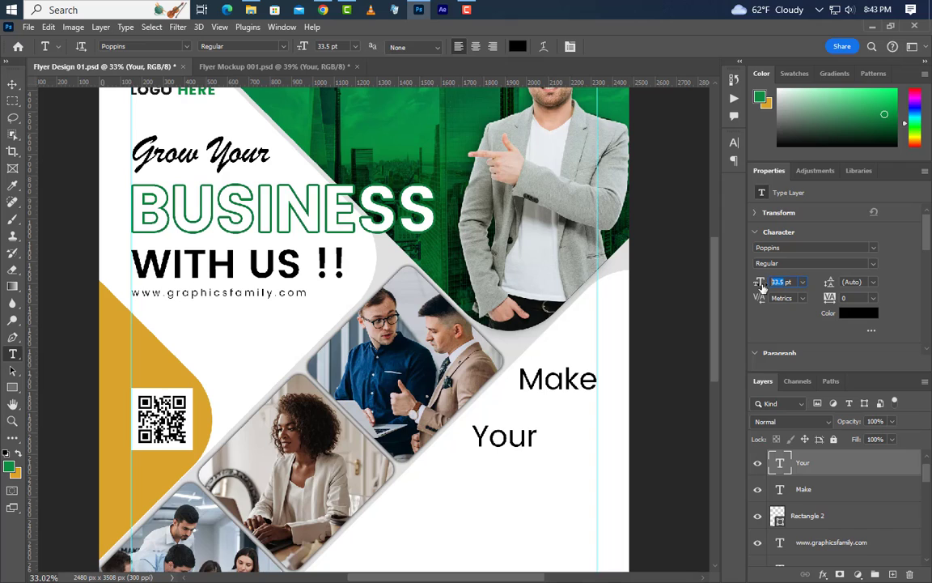
pyautogui.write('46.5')
pyautogui.press('Return')
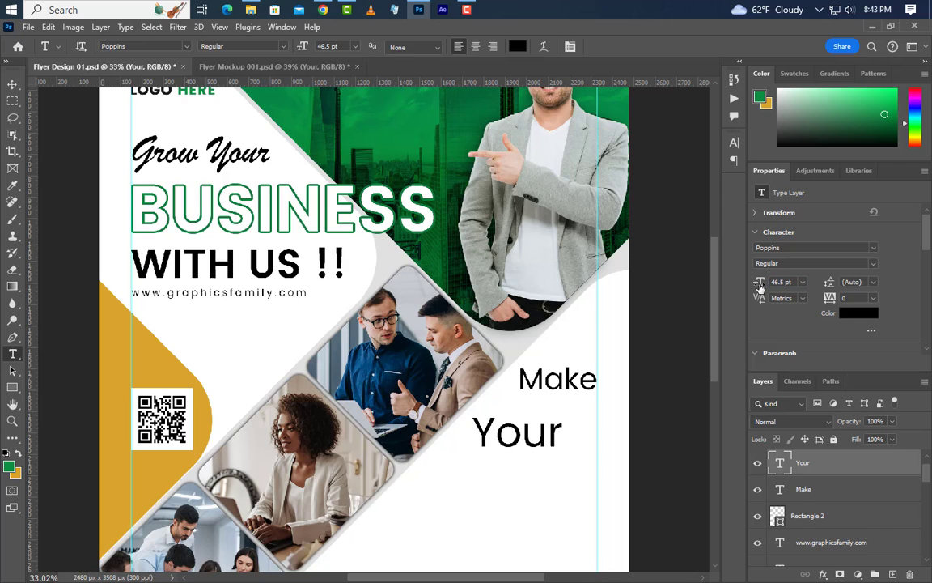
# Make YOUR SemiBold and all caps, coloured with the flyer's green.
pyautogui.click(734, 144)
pyautogui.click(690, 161)
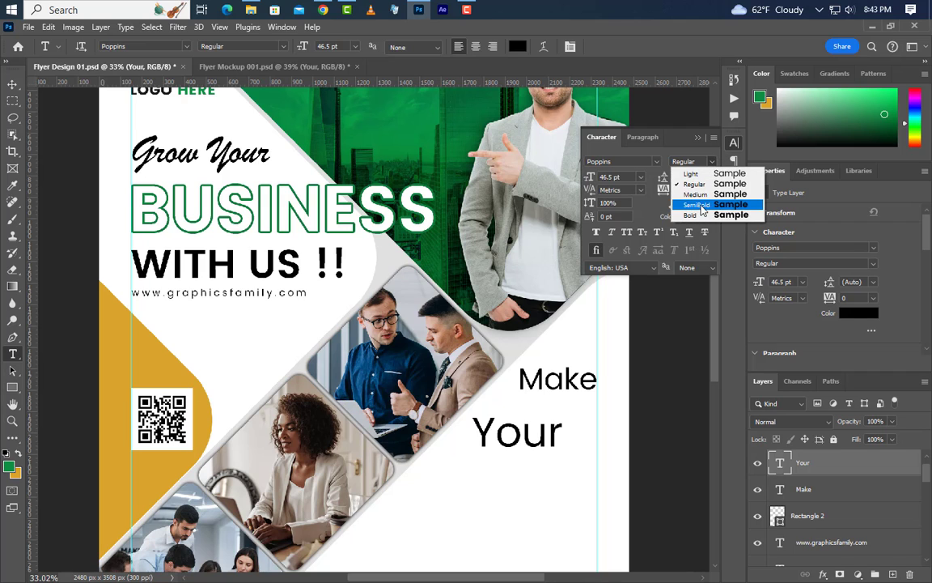
pyautogui.click(698, 205)
pyautogui.click(627, 233)
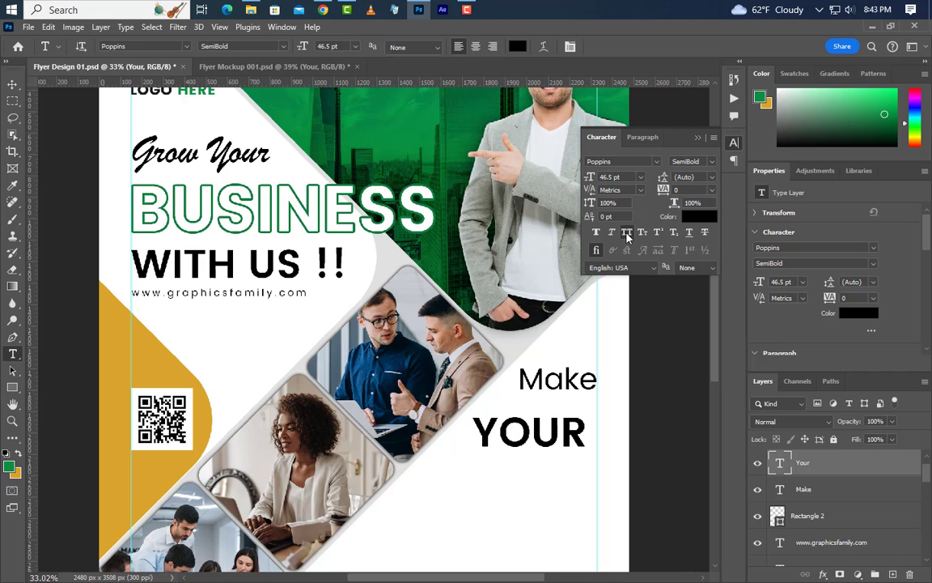
pyautogui.click(699, 217)
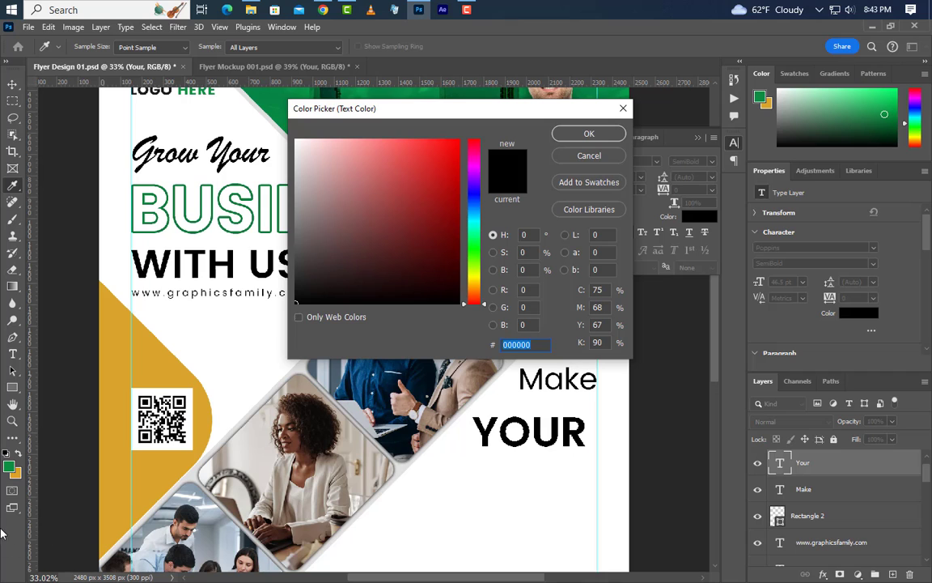
pyautogui.click(8, 471)
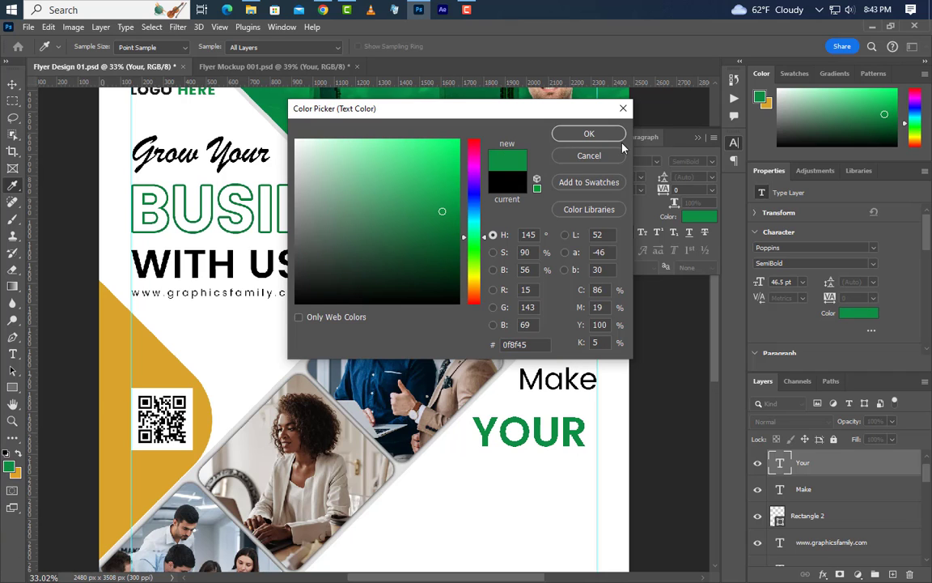
pyautogui.click(589, 132)
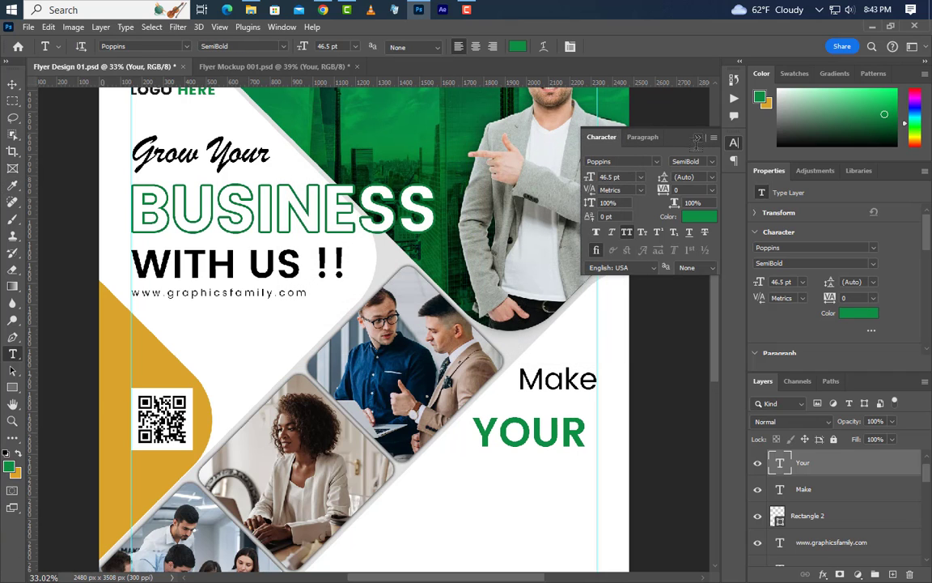
pyautogui.click(697, 139)
pyautogui.click(12, 84)
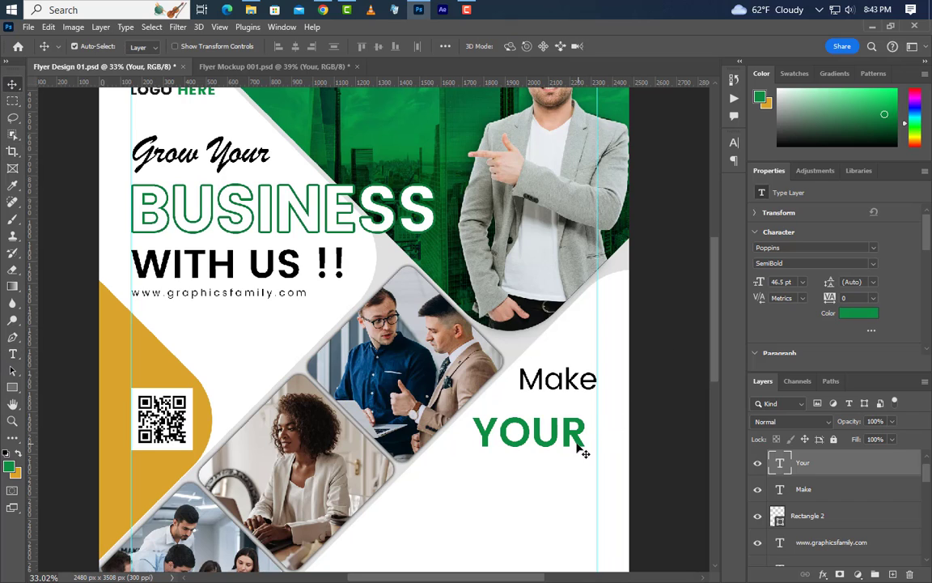
# Move YOUR up under Make, then duplicate it below and retype the copy as BUSINESS.
pyautogui.moveTo(581, 452); pyautogui.dragTo(599, 433)
pyautogui.hotkey('alt', 'shift')
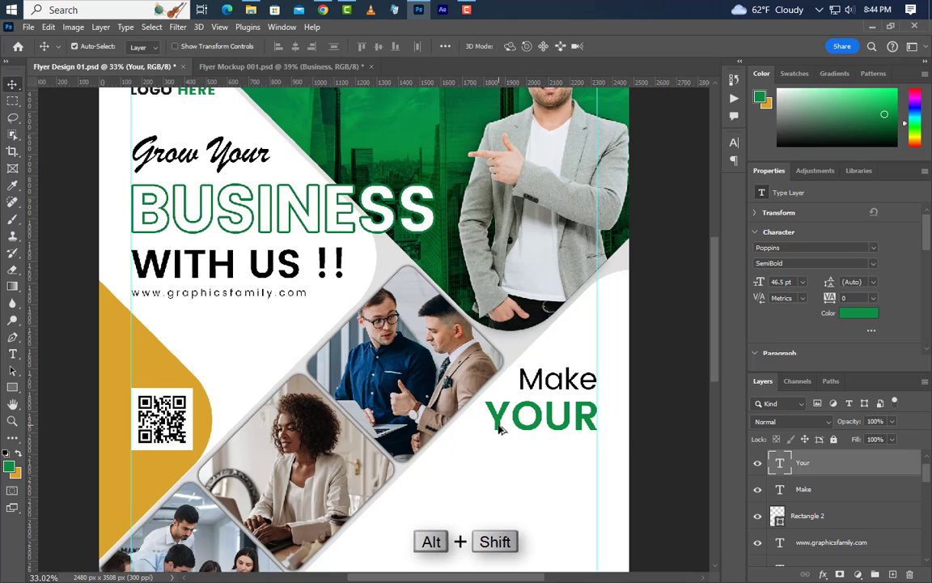
pyautogui.moveTo(500, 429); pyautogui.dragTo(615, 453)
pyautogui.click(12, 353)
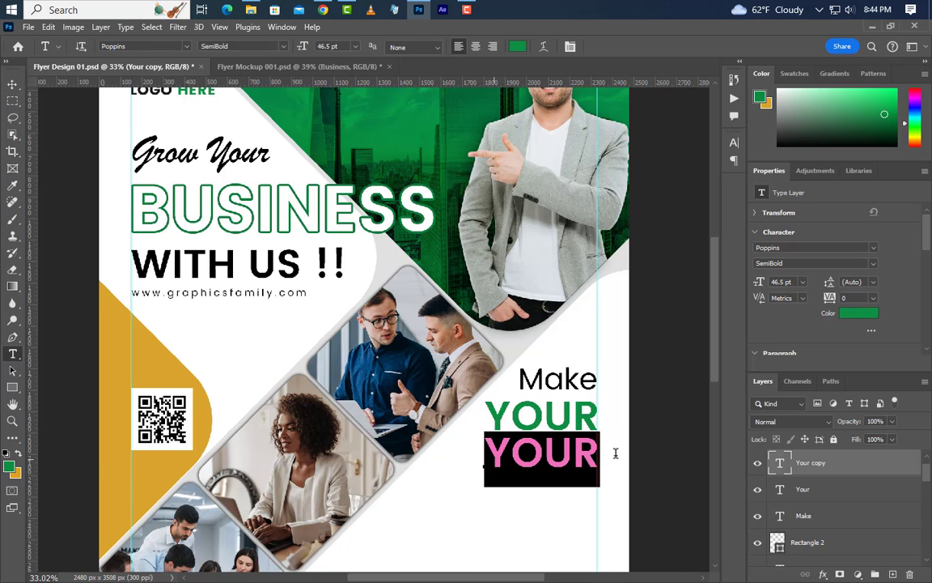
pyautogui.write('BUS')
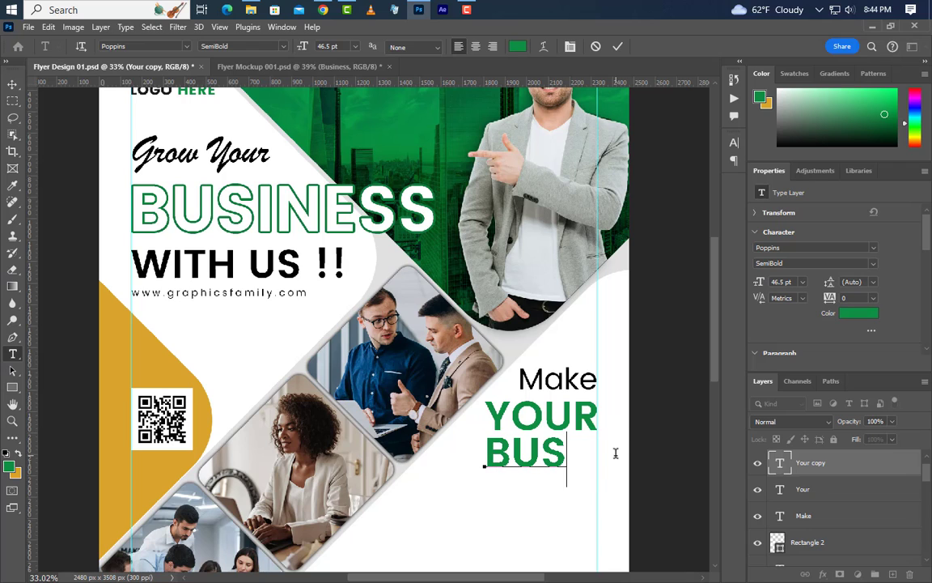
pyautogui.write('INESS')
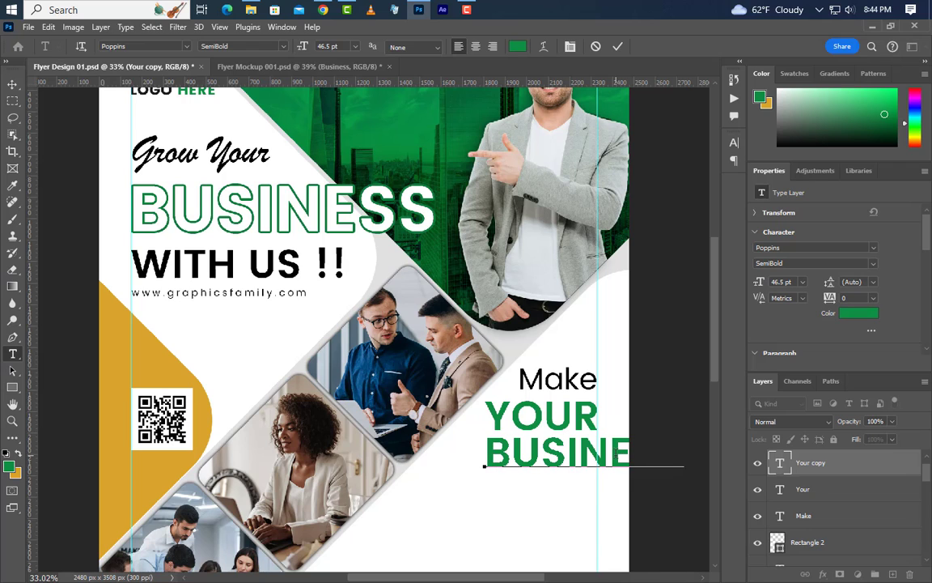
pyautogui.click(618, 46)
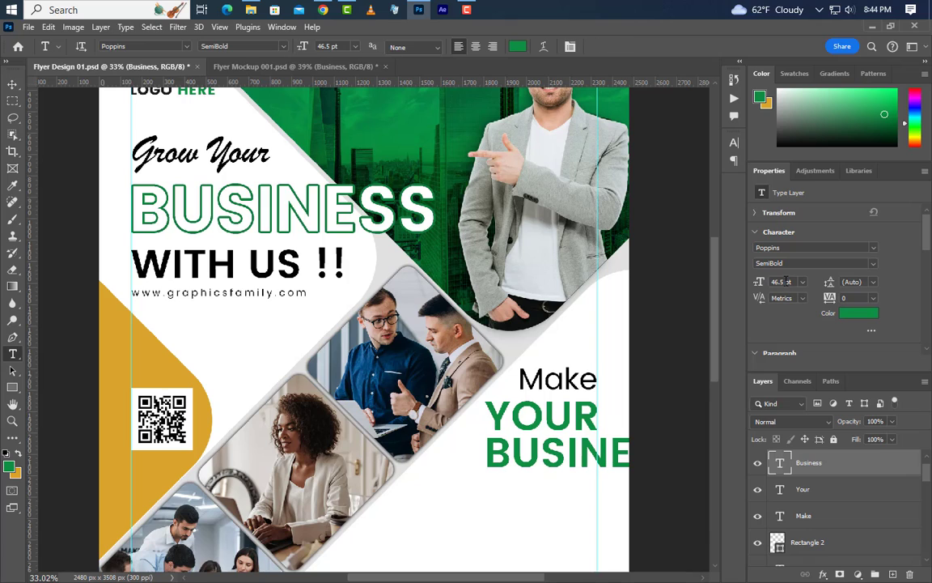
# Set the Business line to 37 pt, black (000000), with all caps turned off.
pyautogui.click(757, 286)
pyautogui.write('37')
pyautogui.press('Return')
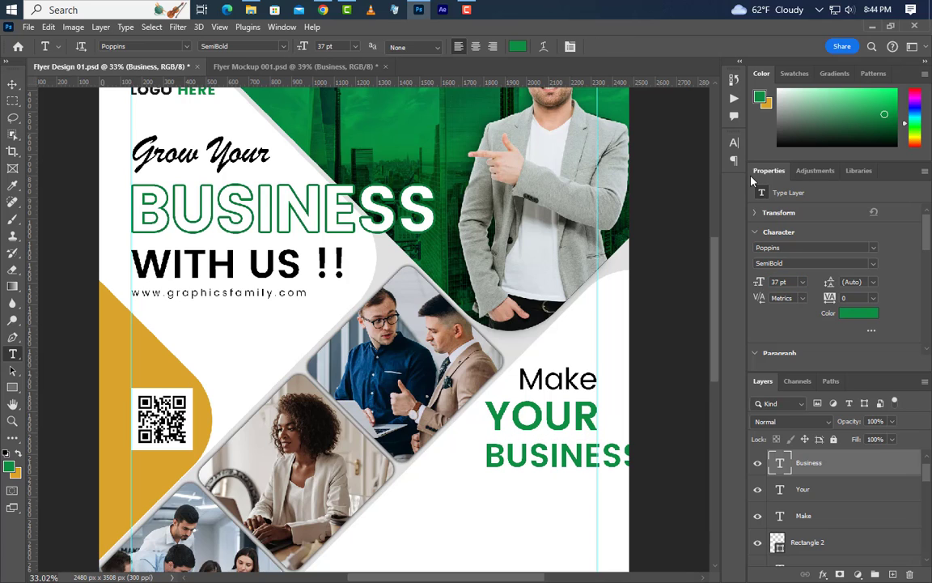
pyautogui.click(734, 143)
pyautogui.click(699, 216)
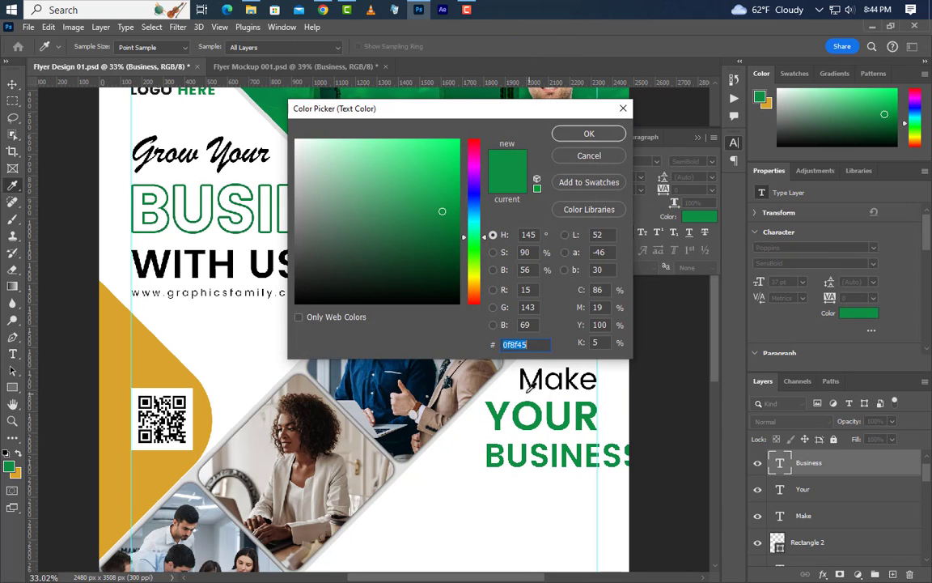
pyautogui.write('000000')
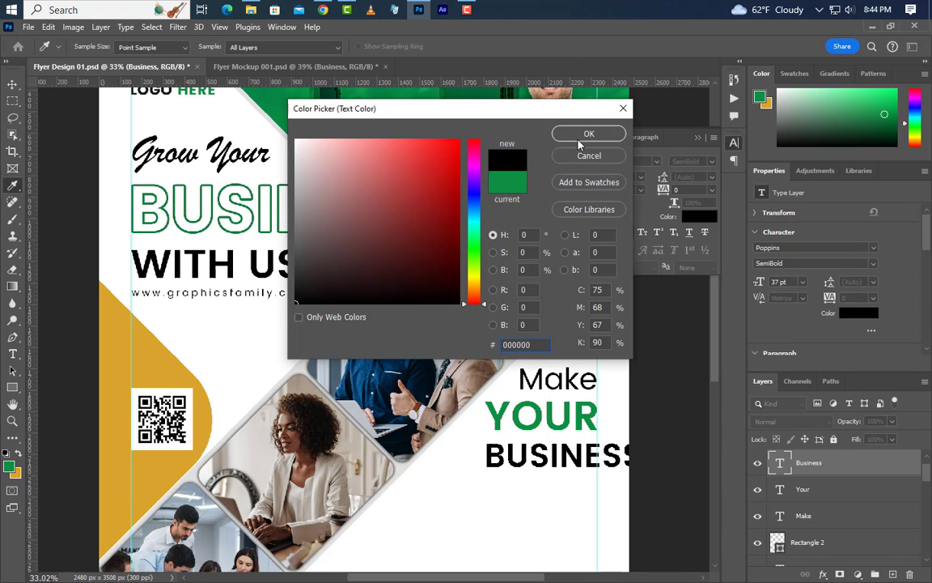
pyautogui.click(580, 134)
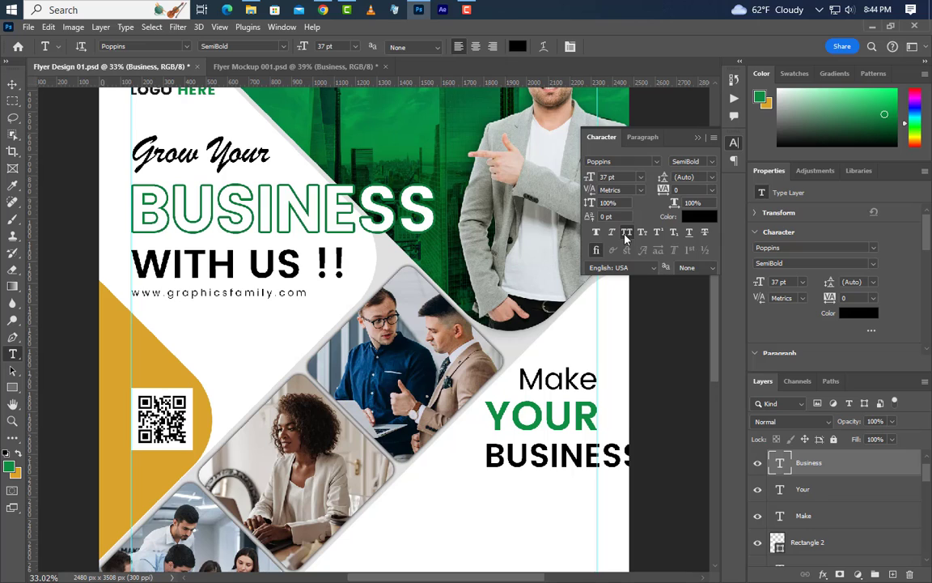
pyautogui.click(625, 234)
# Draw a 745 × 180 px rectangle over the word Business.
pyautogui.click(698, 138)
pyautogui.press('v')
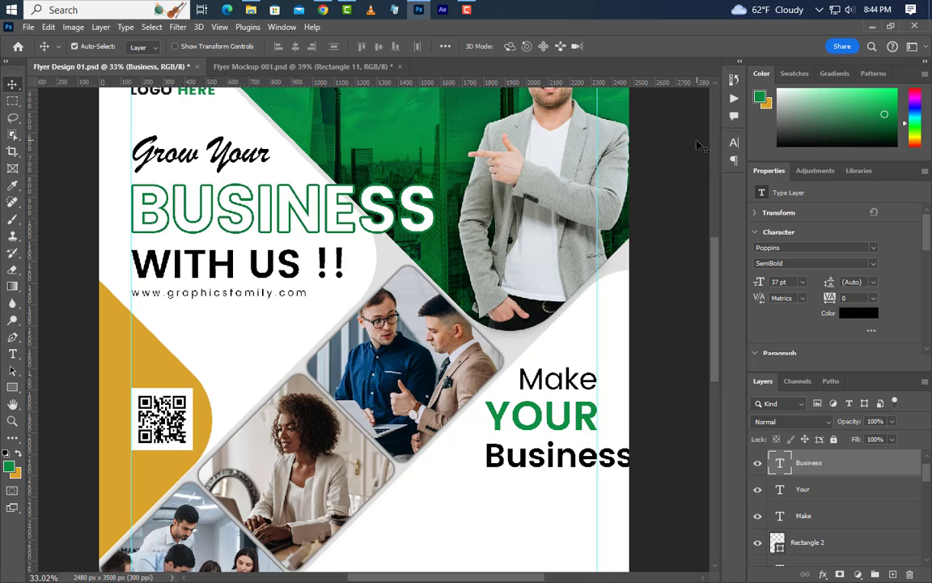
pyautogui.click(13, 387)
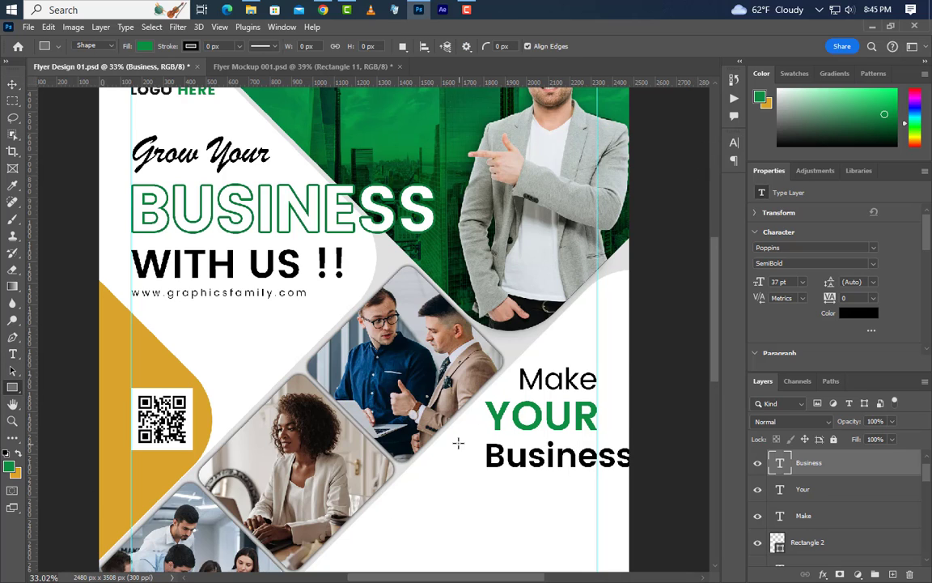
pyautogui.moveTo(458, 443)
pyautogui.mouseDown()
pyautogui.moveTo(557, 462)
pyautogui.moveTo(597, 491)
pyautogui.mouseUp()
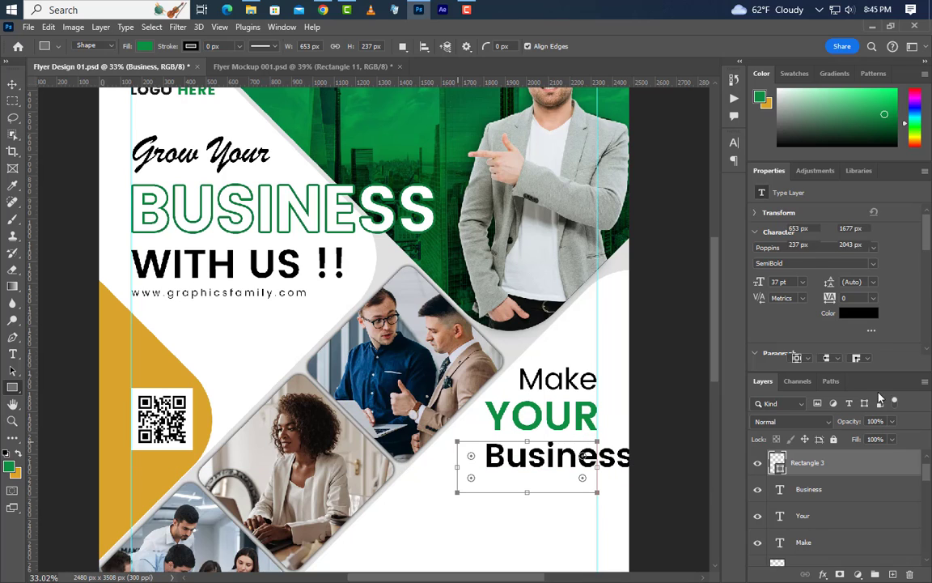
pyautogui.click(794, 228)
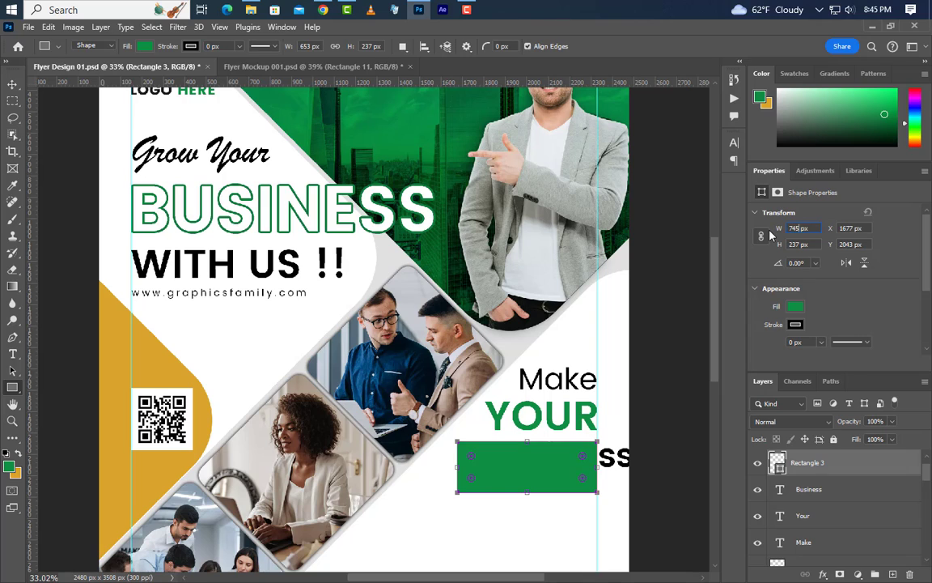
pyautogui.press('Return')
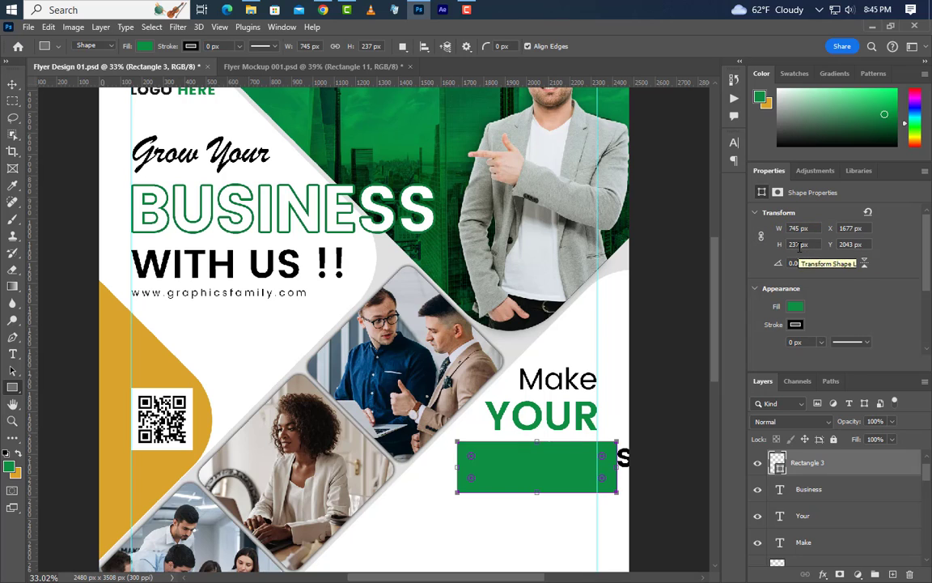
pyautogui.click(800, 246)
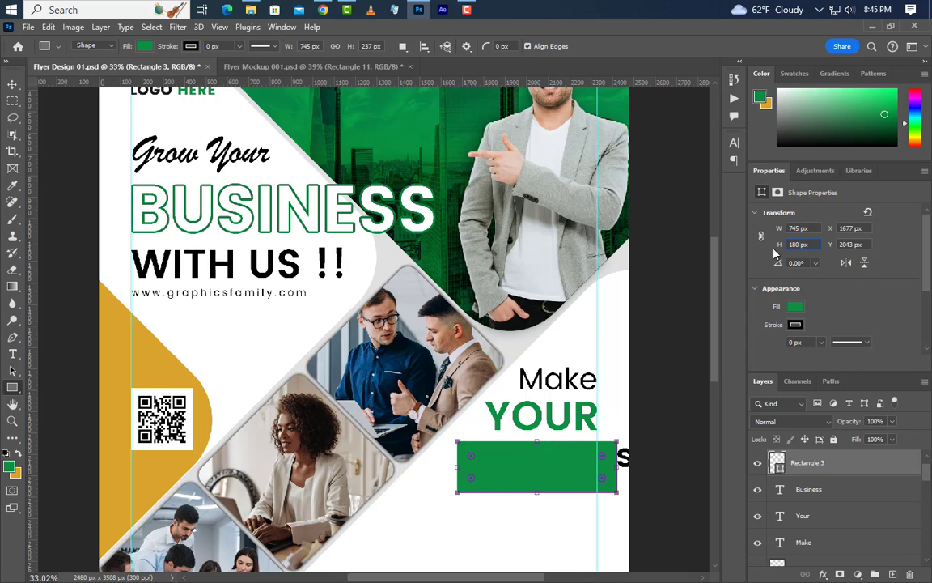
pyautogui.write('180')
pyautogui.press('Return')
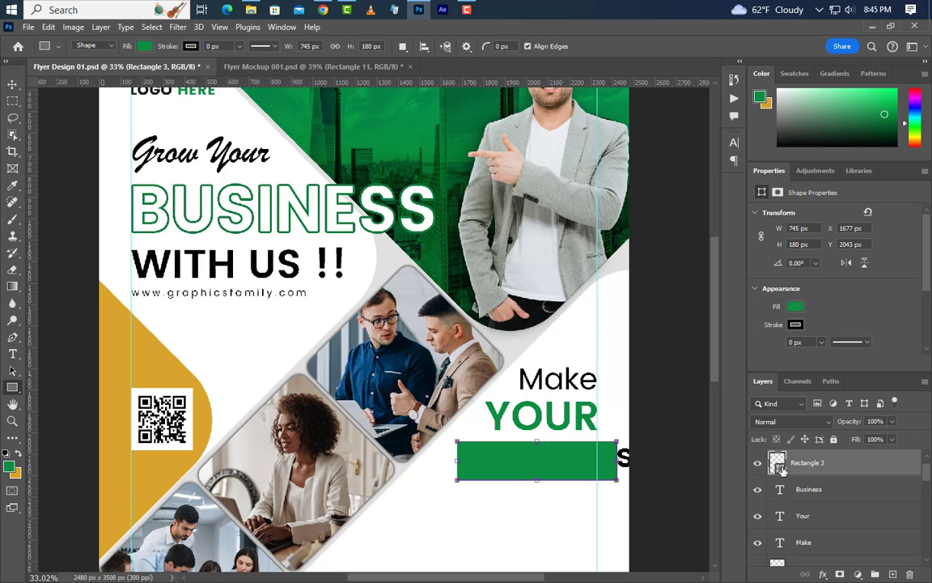
# Fill the bar with gold sampled from the left-side shape and stack it beneath Business.
pyautogui.doubleClick(779, 468)
pyautogui.click(131, 421)
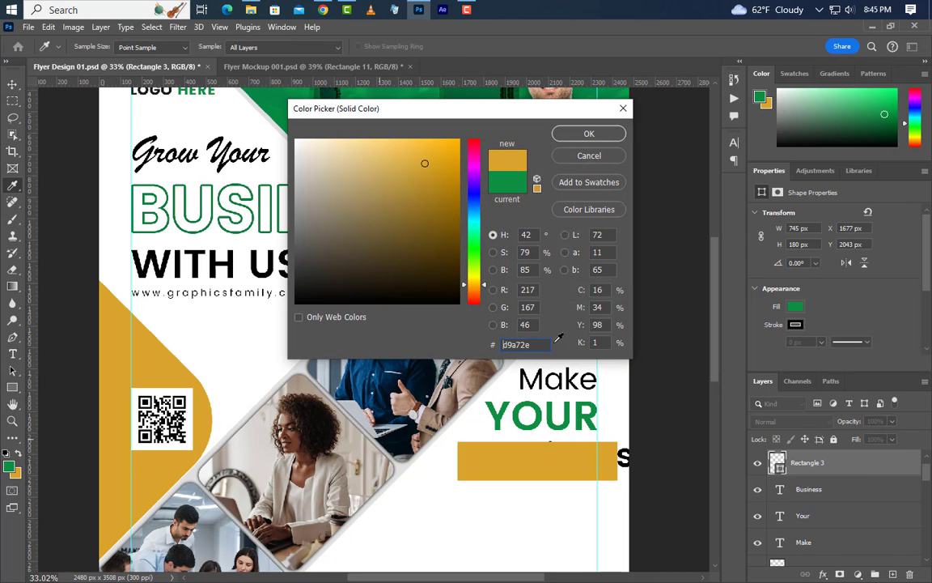
pyautogui.click(589, 133)
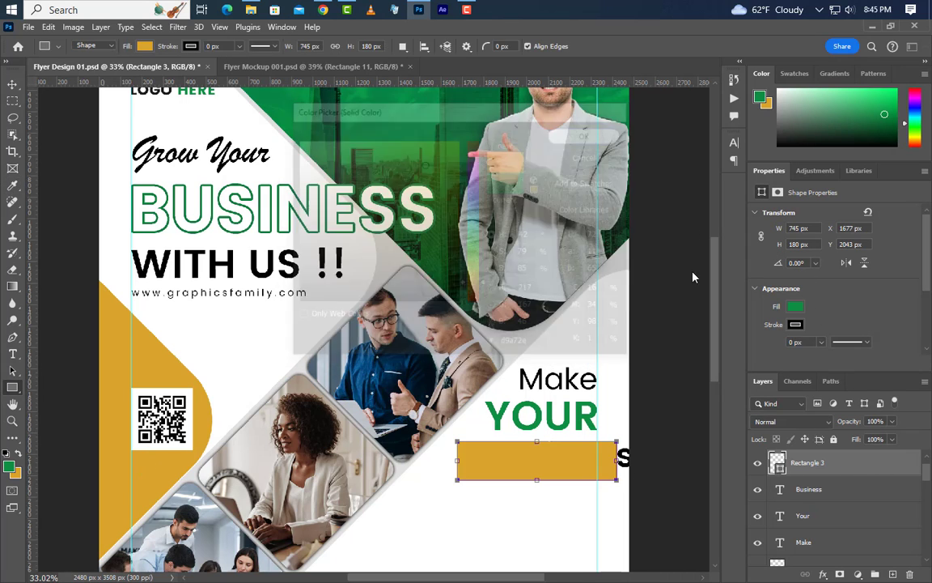
pyautogui.click(12, 83)
pyautogui.moveTo(589, 475); pyautogui.dragTo(568, 470)
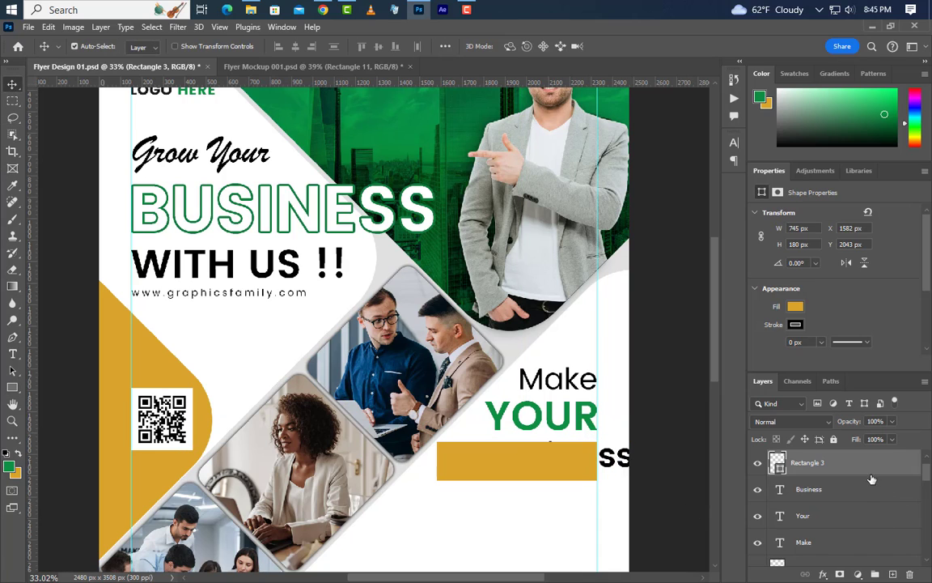
pyautogui.moveTo(871, 478); pyautogui.dragTo(778, 498)
# Centre the Business text horizontally and vertically on the gold bar.
pyautogui.press('ctrl')
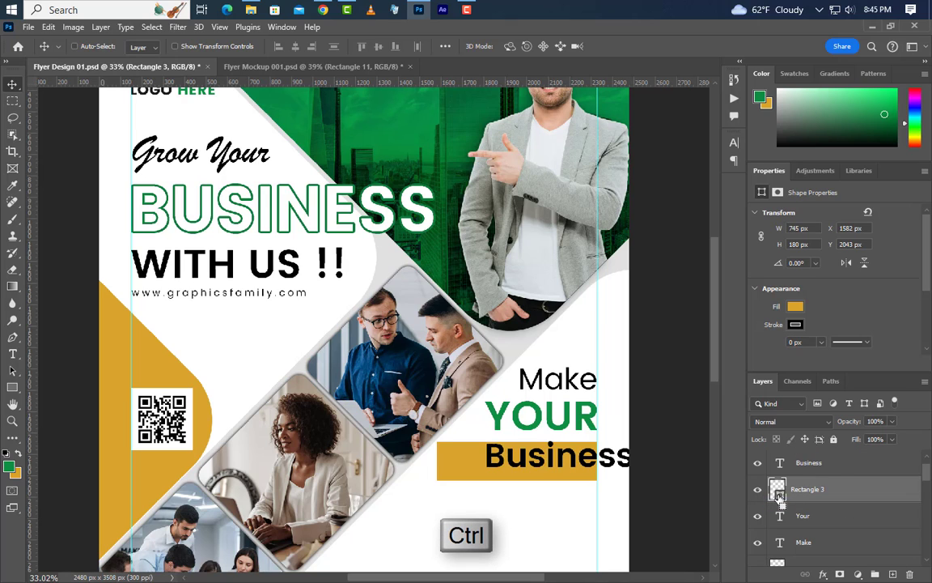
pyautogui.keyDown('ctrl'); pyautogui.click(779, 491); pyautogui.keyUp('ctrl')
pyautogui.click(809, 462)
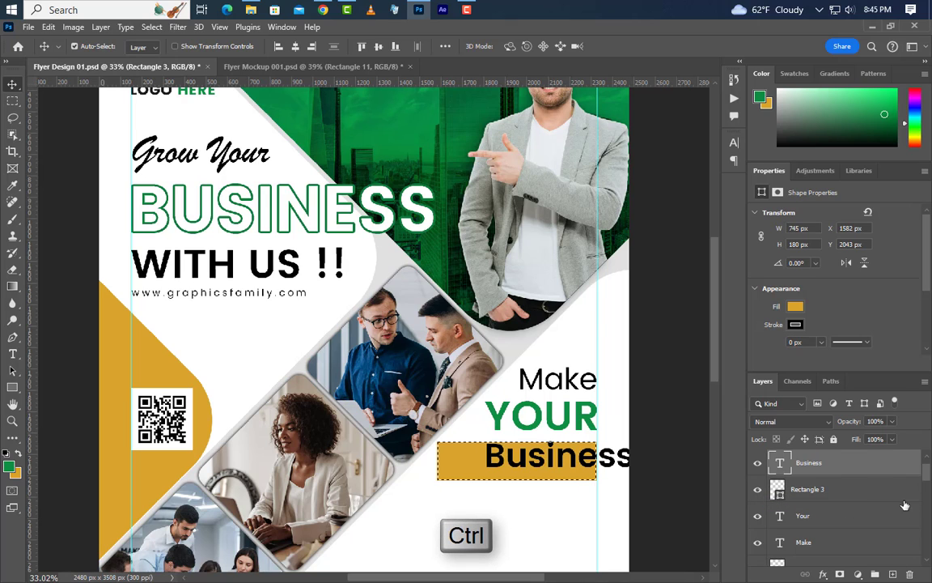
pyautogui.click(295, 46)
pyautogui.click(377, 46)
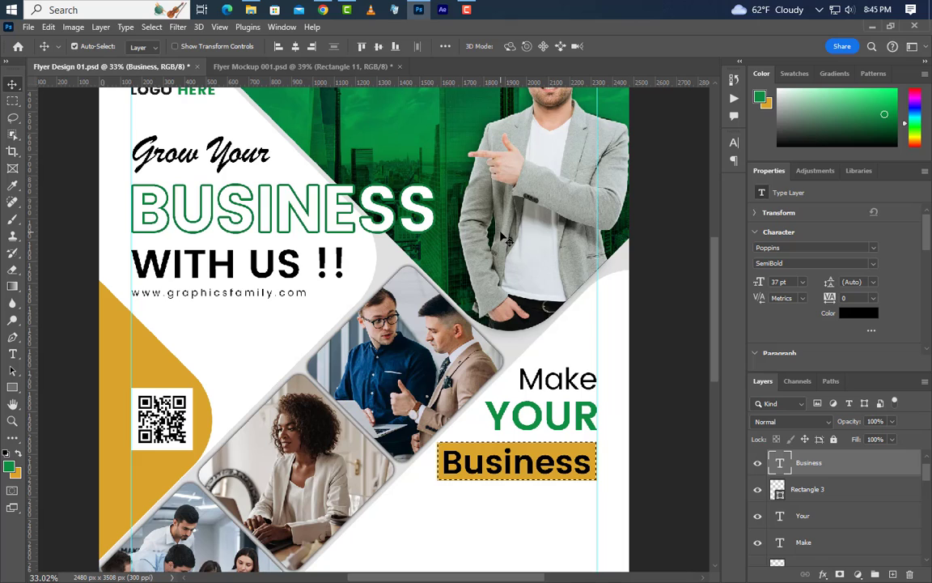
pyautogui.hotkey('ctrl', 'd')
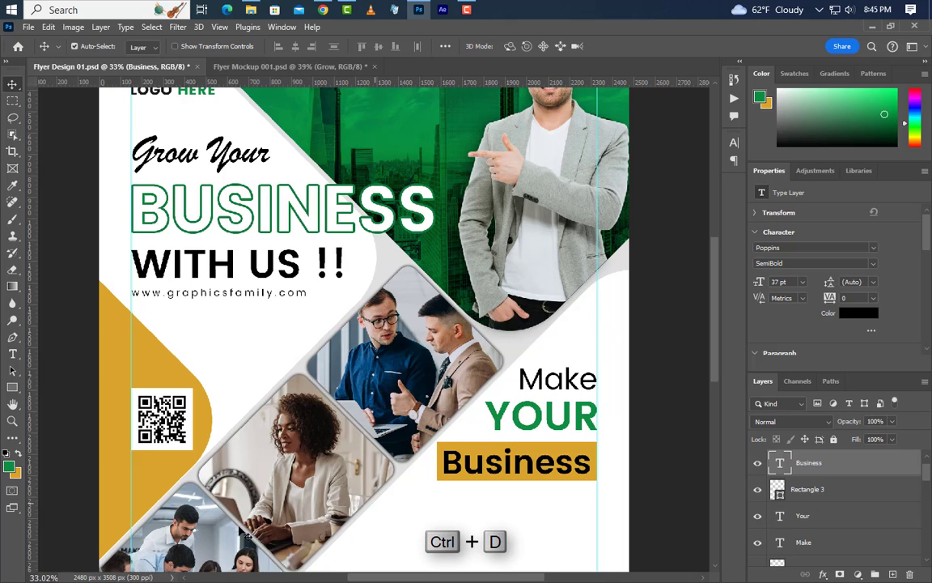
# Add a 'Grow' text line below the gold bar.
pyautogui.click(12, 353)
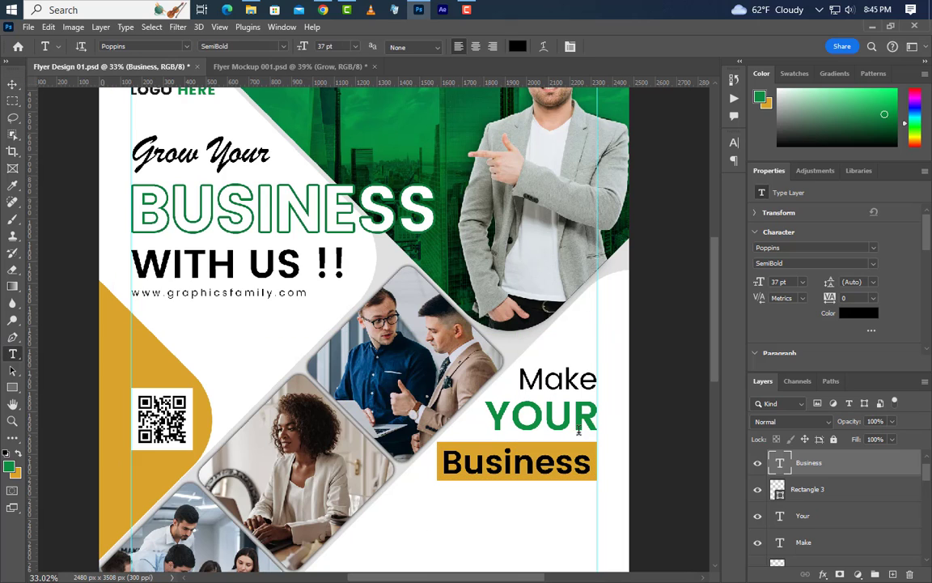
pyautogui.click(595, 576)
pyautogui.write('Grow')
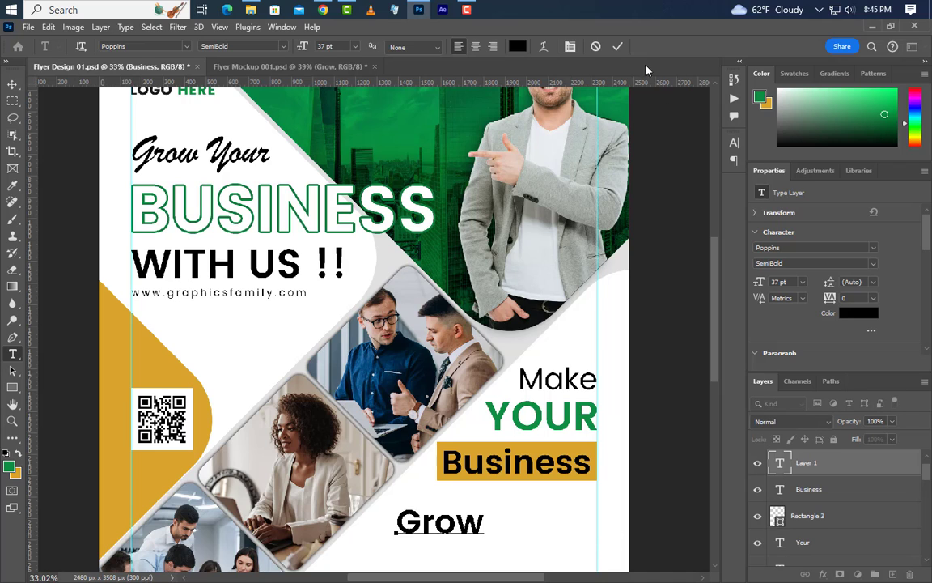
pyautogui.click(617, 47)
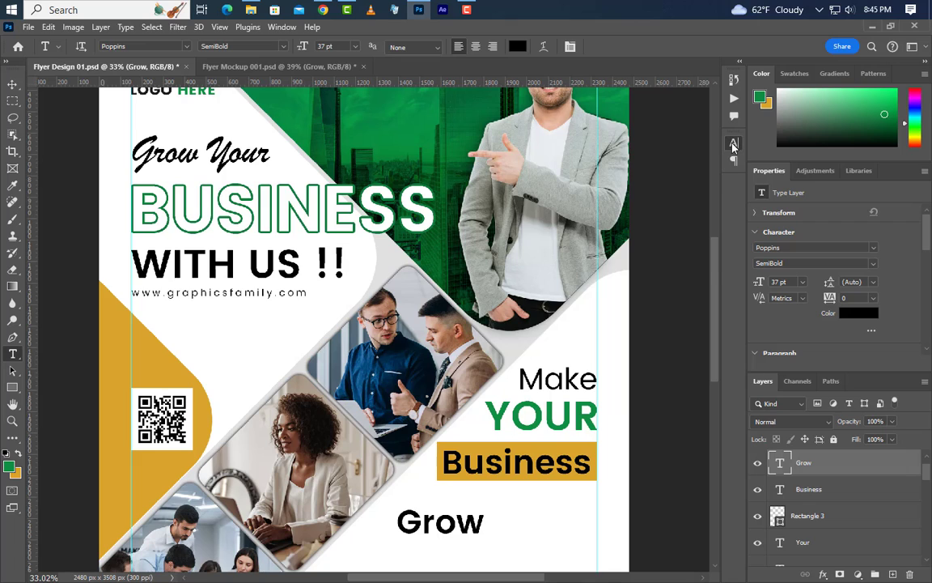
# Make GROW Bold, 65.5 pt and all caps, then nudge it right to align with the edge.
pyautogui.click(734, 143)
pyautogui.click(692, 162)
pyautogui.click(672, 199)
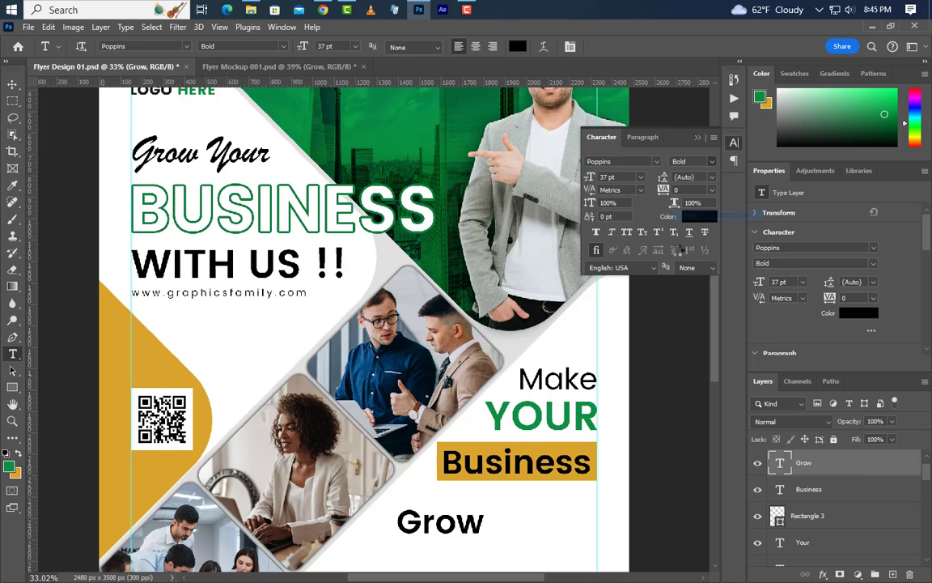
pyautogui.click(607, 176)
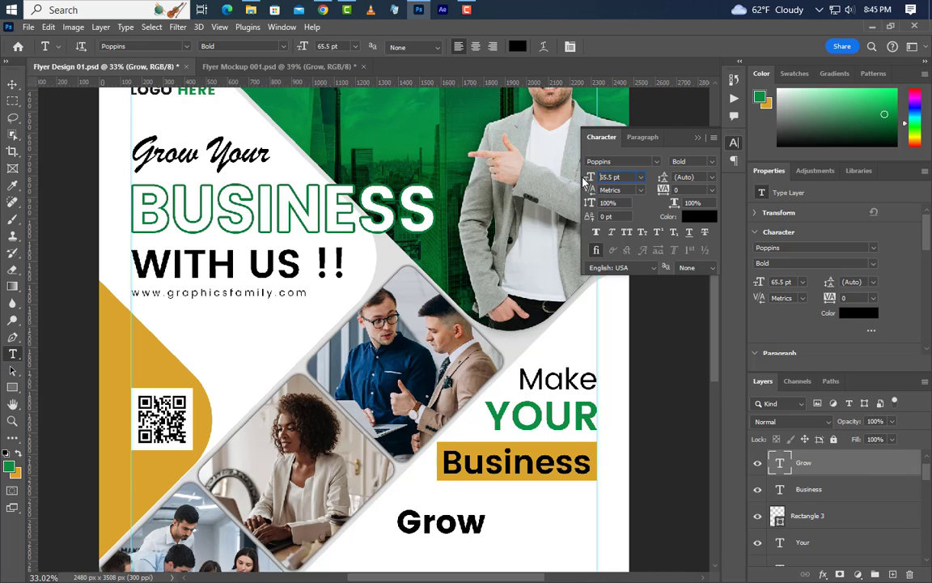
pyautogui.press('Return')
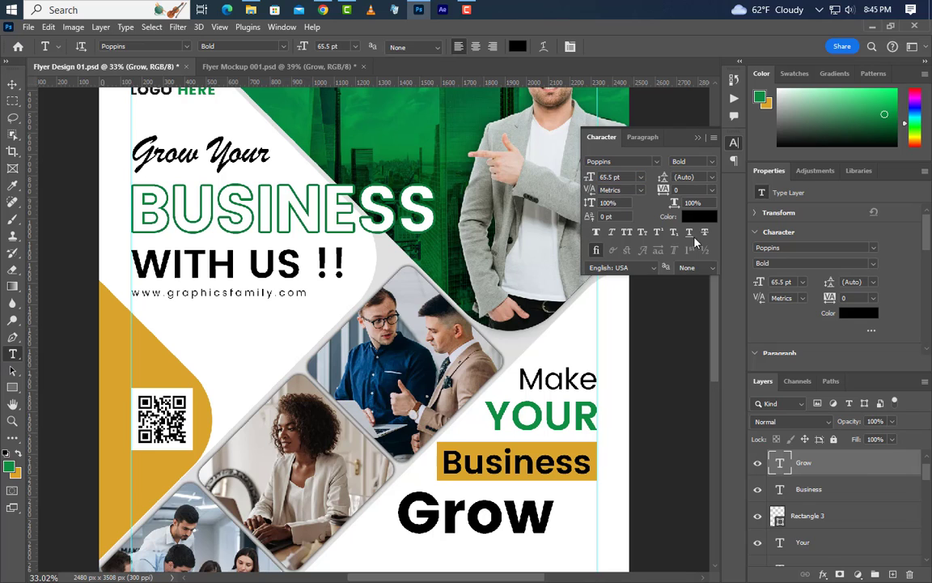
pyautogui.click(628, 232)
pyautogui.click(698, 139)
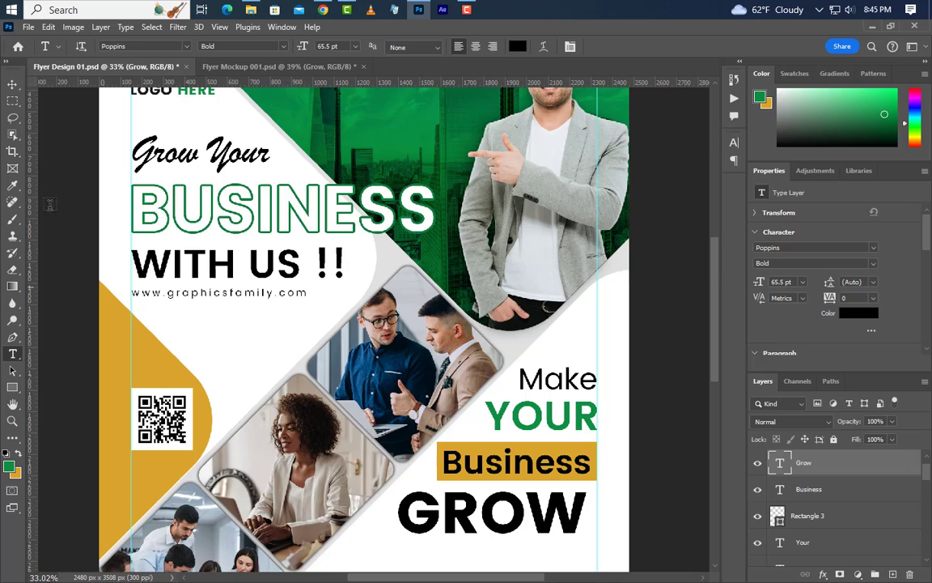
pyautogui.click(12, 83)
pyautogui.moveTo(585, 532); pyautogui.dragTo(589, 526)
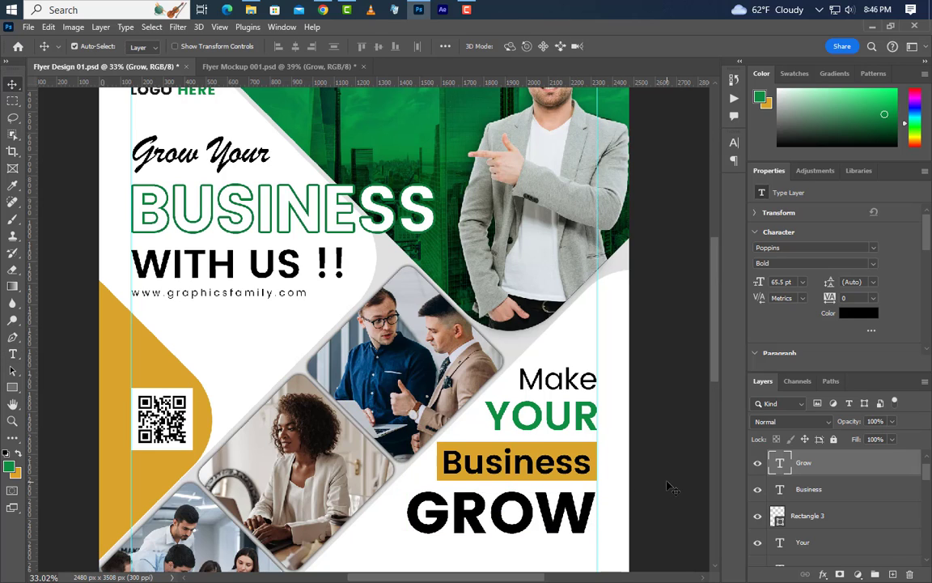
# Draw a small 126 × 126 px square below GROW with the Rectangle Tool.
pyautogui.moveTo(717, 369); pyautogui.dragTo(715, 441)
pyautogui.rightClick(13, 389)
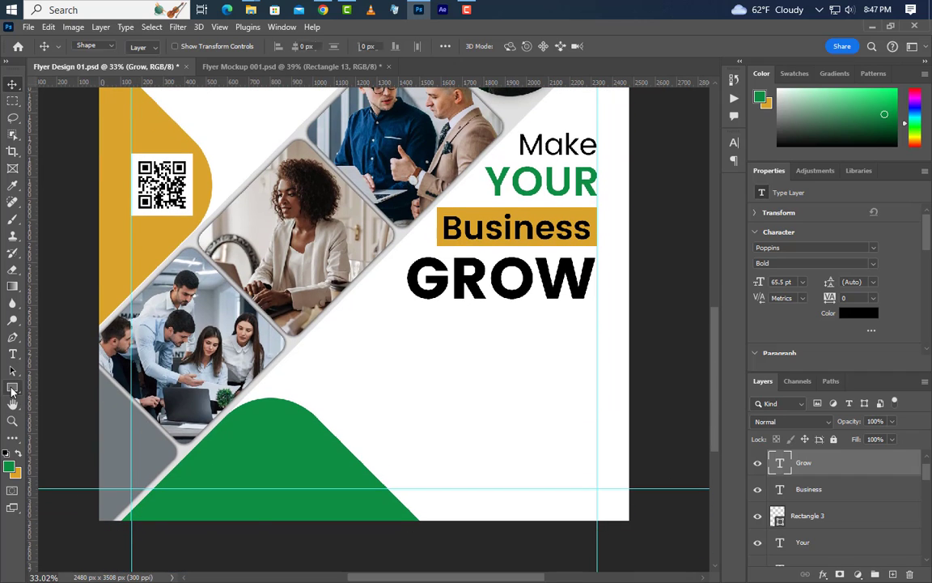
pyautogui.click(39, 390)
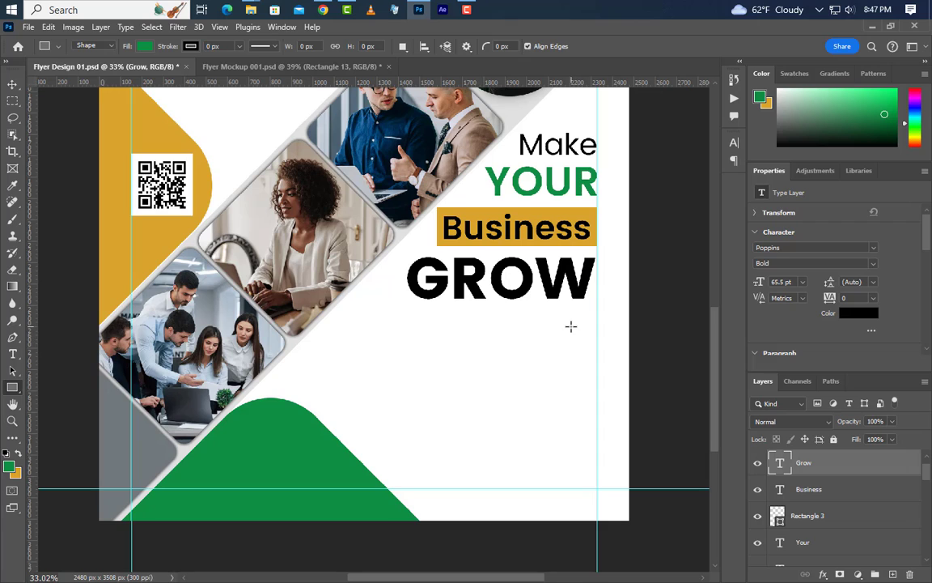
pyautogui.moveTo(571, 326); pyautogui.dragTo(598, 353)
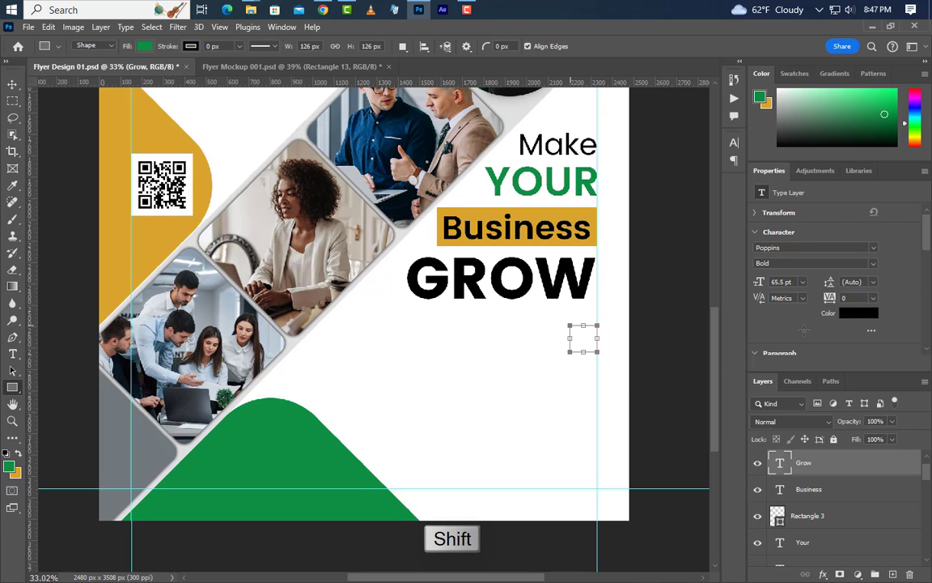
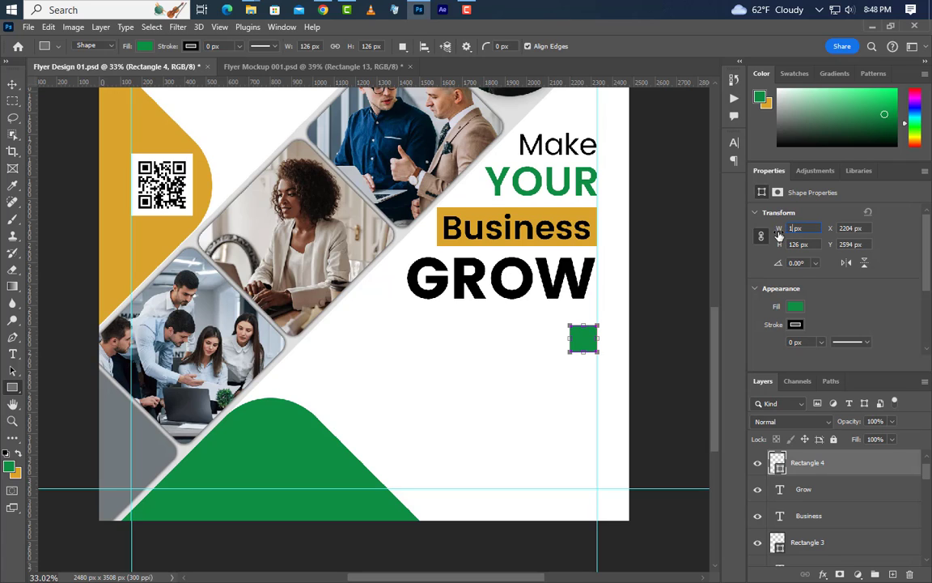
# Apply a linked 146 px width to Rectangle 4, then shift it a few pixels up-left.
pyautogui.press('Return')
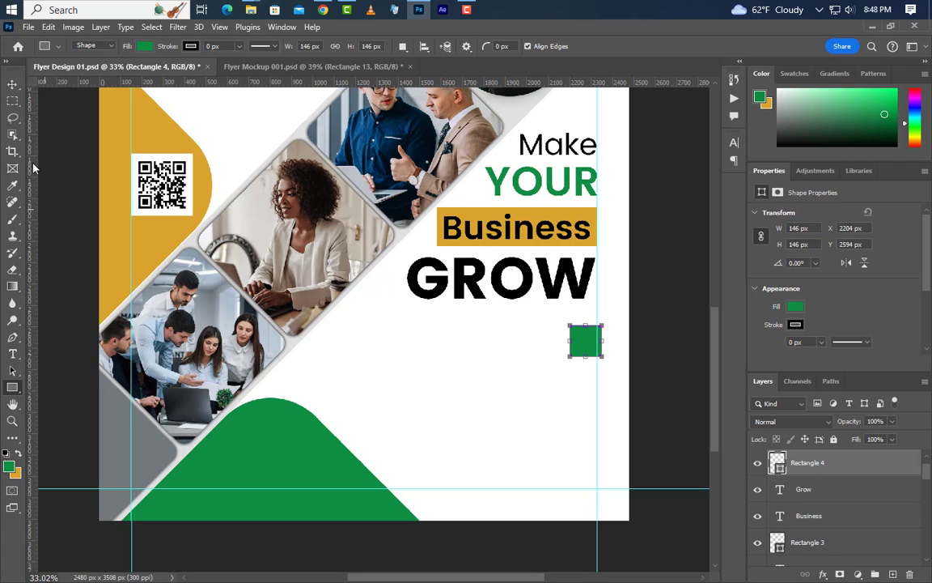
pyautogui.click(12, 84)
pyautogui.moveTo(581, 344); pyautogui.dragTo(577, 339)
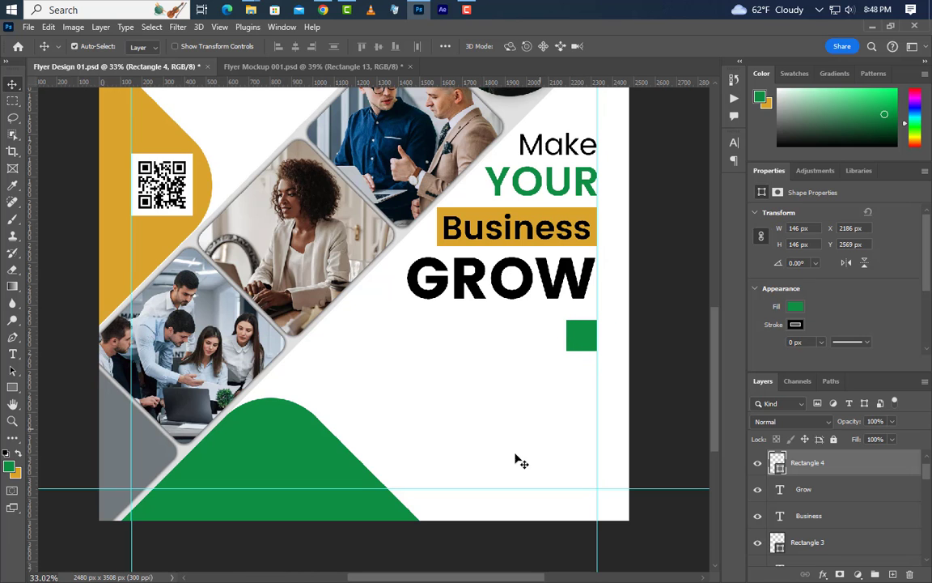
# Place idea_A-512.png into the flyer and scale it down onto the green square.
pyautogui.click(419, 11)
pyautogui.moveTo(576, 108); pyautogui.dragTo(233, 361)
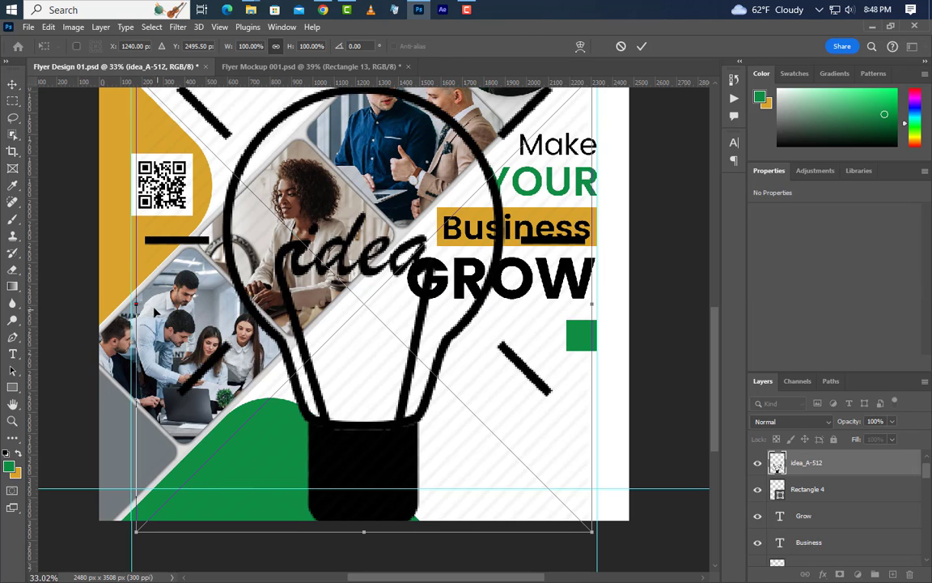
pyautogui.moveTo(140, 303); pyautogui.dragTo(567, 322)
pyautogui.click(640, 46)
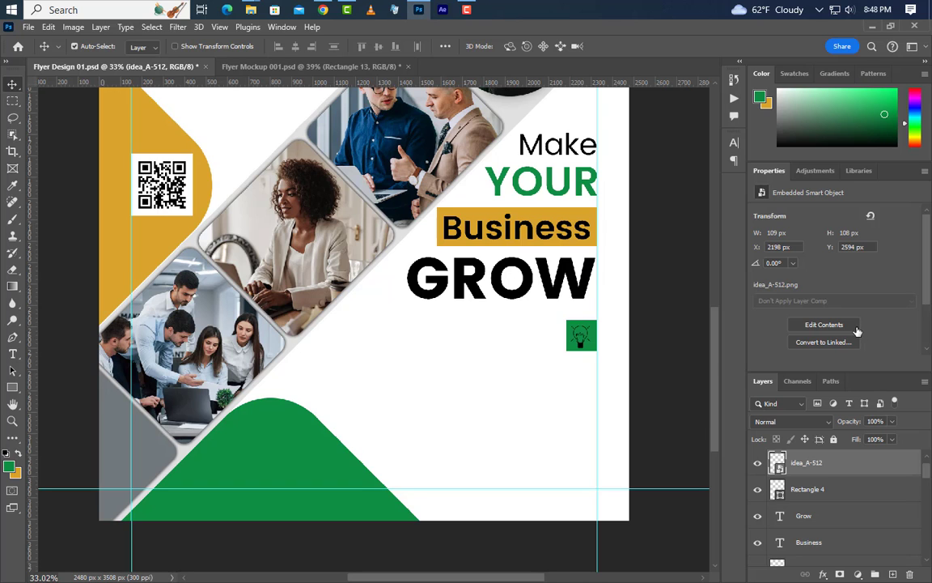
# Give the lightbulb icon a white Color Overlay layer style.
pyautogui.doubleClick(857, 462)
pyautogui.click(515, 296)
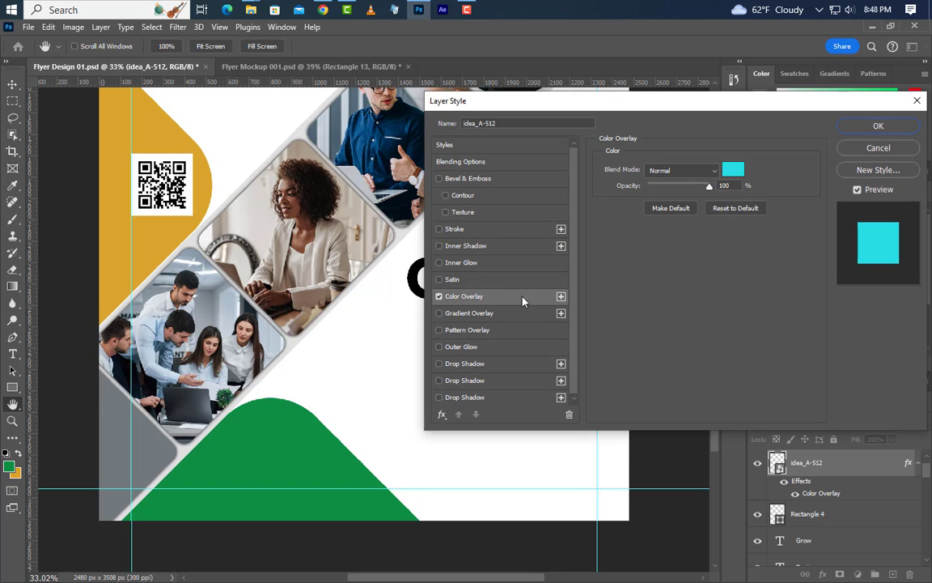
pyautogui.click(734, 172)
pyautogui.moveTo(431, 156); pyautogui.dragTo(288, 111)
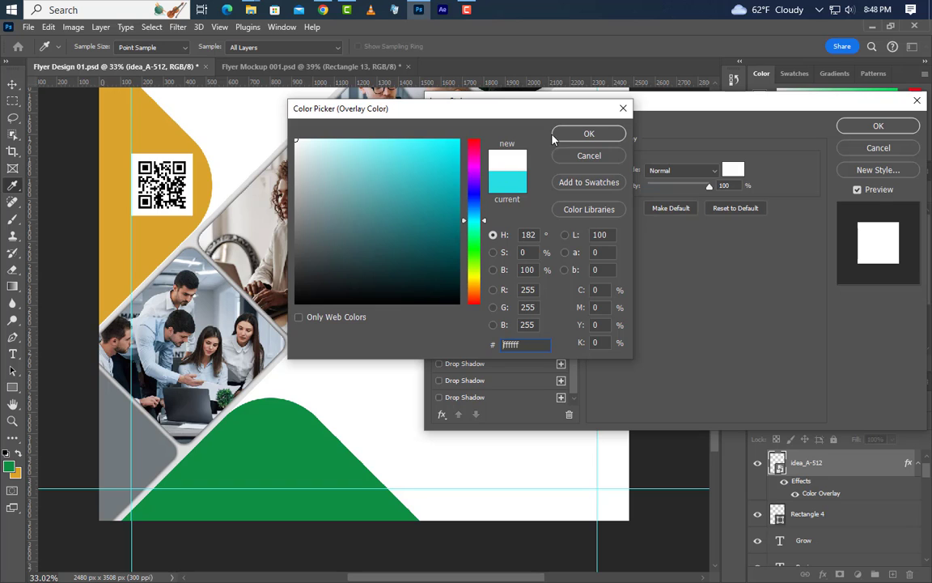
pyautogui.click(589, 133)
pyautogui.click(878, 125)
# Centre the lightbulb horizontally and vertically on the Rectangle 4 square, then deselect.
pyautogui.press('ctrl')
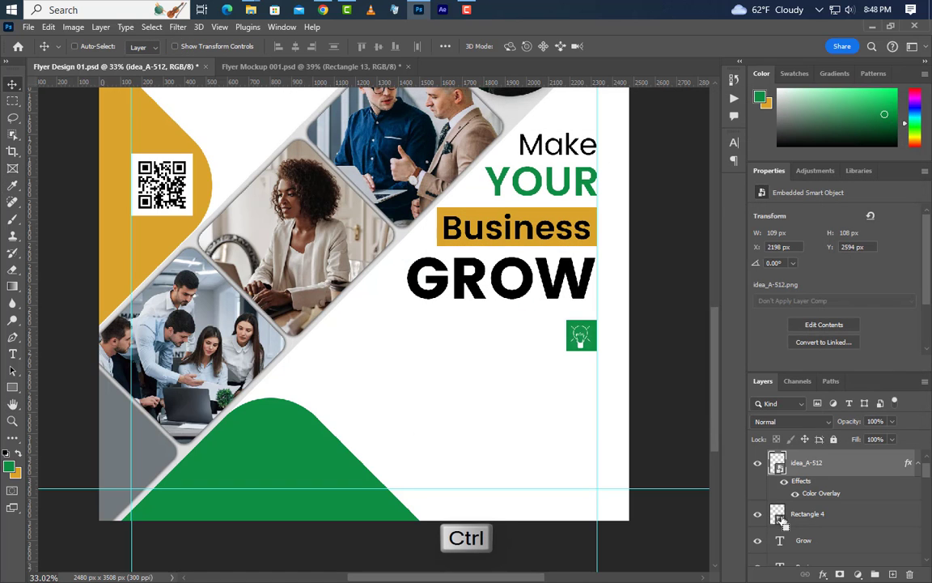
pyautogui.keyDown('ctrl'); pyautogui.click(779, 516); pyautogui.keyUp('ctrl')
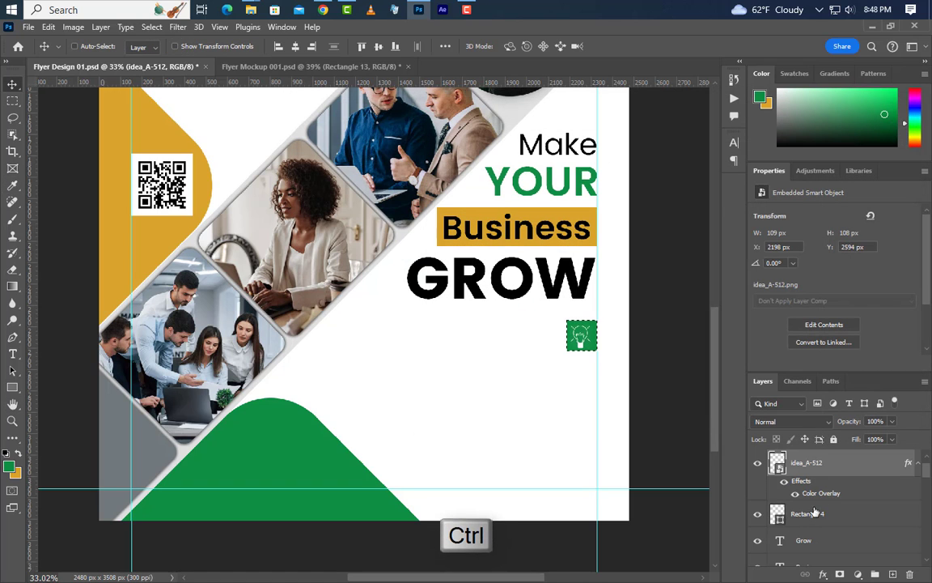
pyautogui.click(295, 46)
pyautogui.click(378, 47)
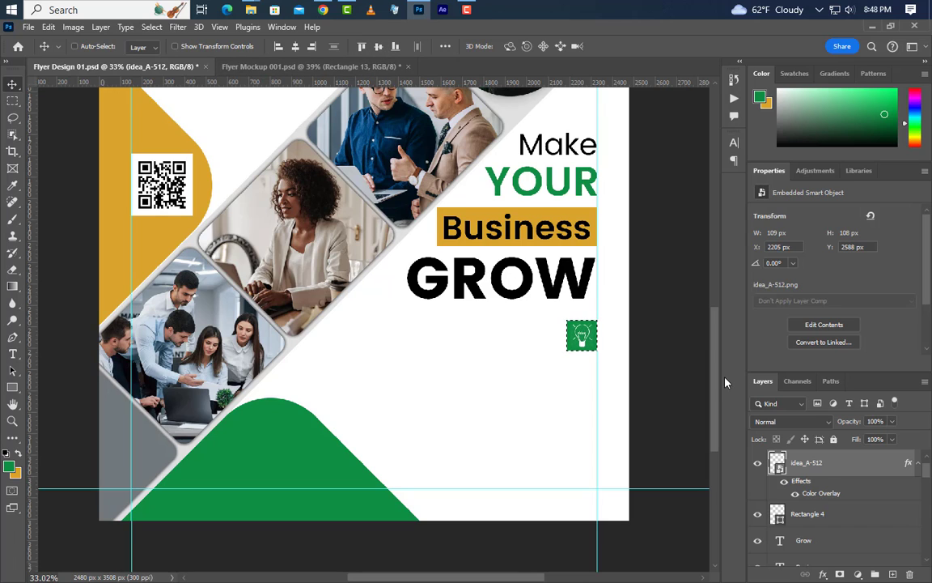
pyautogui.hotkey('ctrl', 'd')
pyautogui.scroll(1, 365, 323)
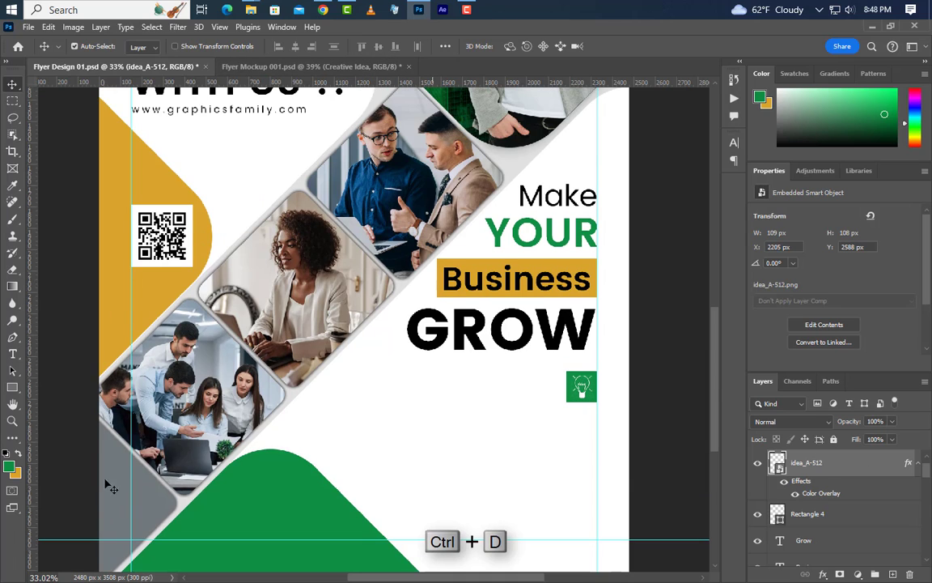
# Type a 'Creative Idea' text line below GROW.
pyautogui.click(14, 356)
pyautogui.click(430, 376)
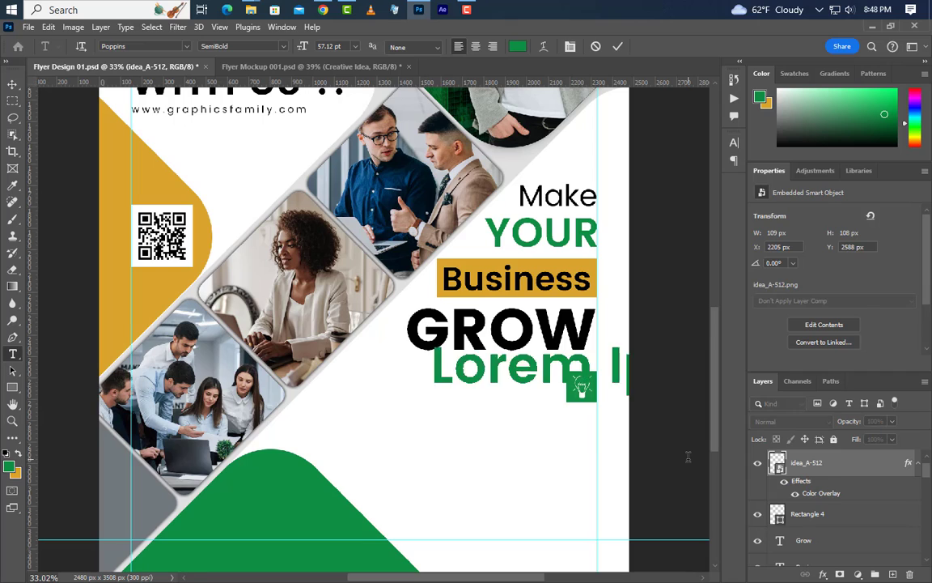
pyautogui.write('Cre')
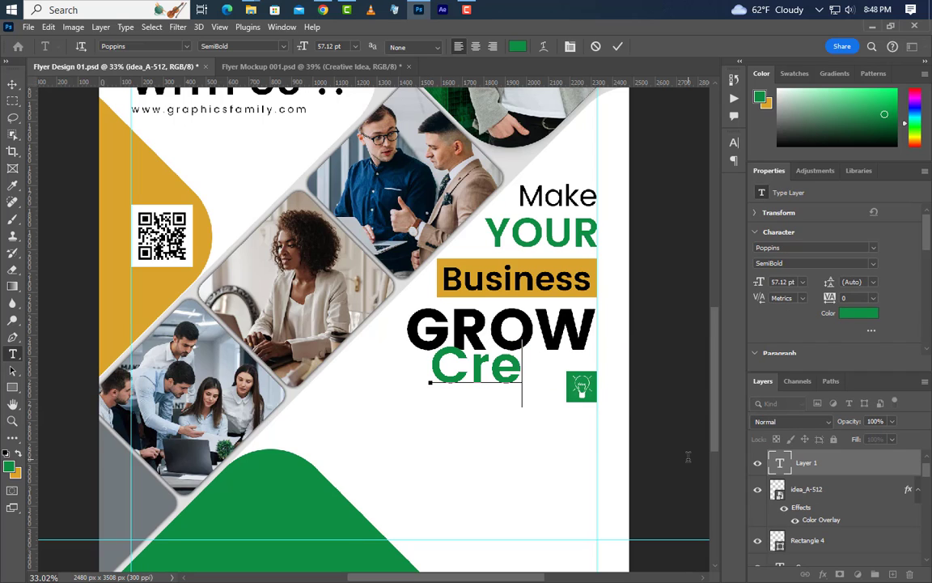
pyautogui.write('ative')
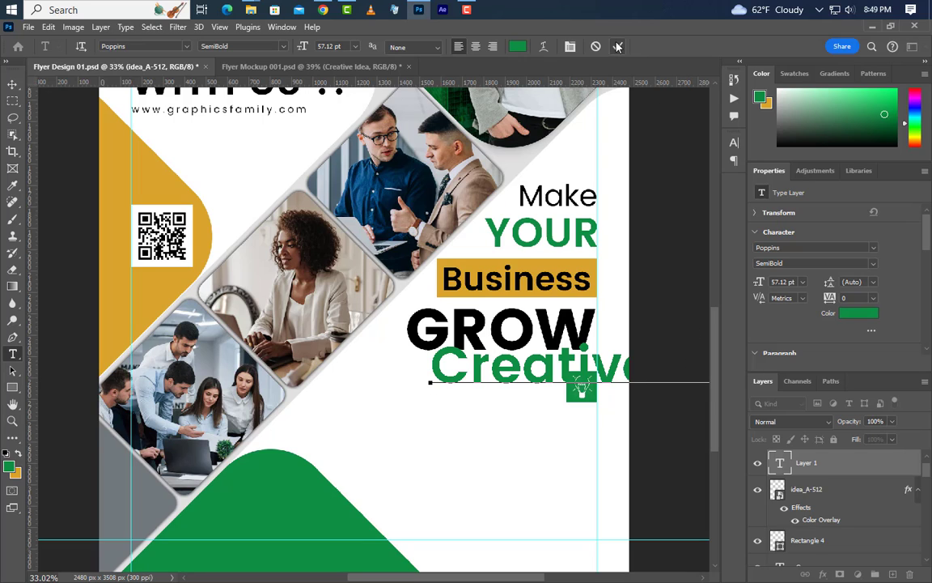
pyautogui.click(617, 47)
# Set the caption colour to 000000 and its size to 13 pt.
pyautogui.click(733, 144)
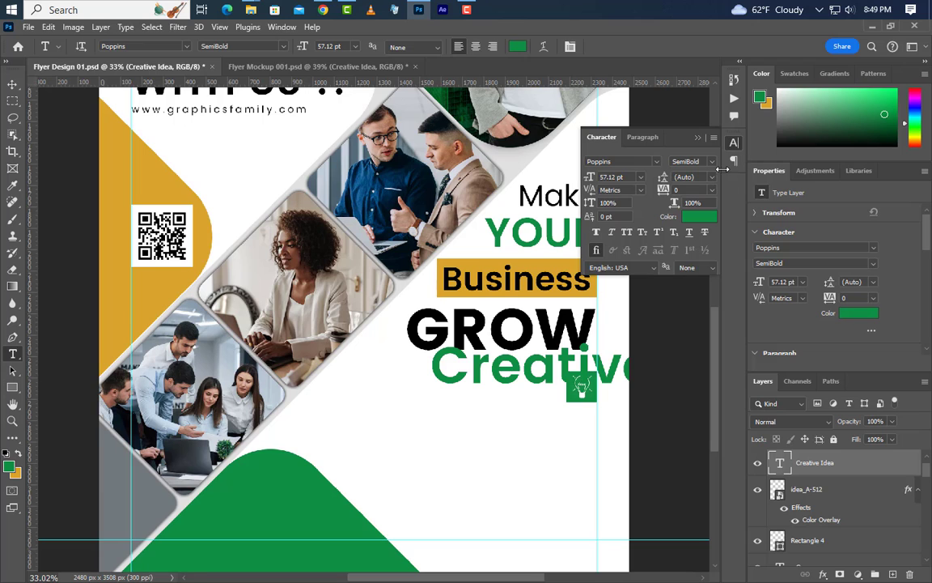
pyautogui.click(701, 217)
pyautogui.moveTo(473, 118); pyautogui.dragTo(475, 315)
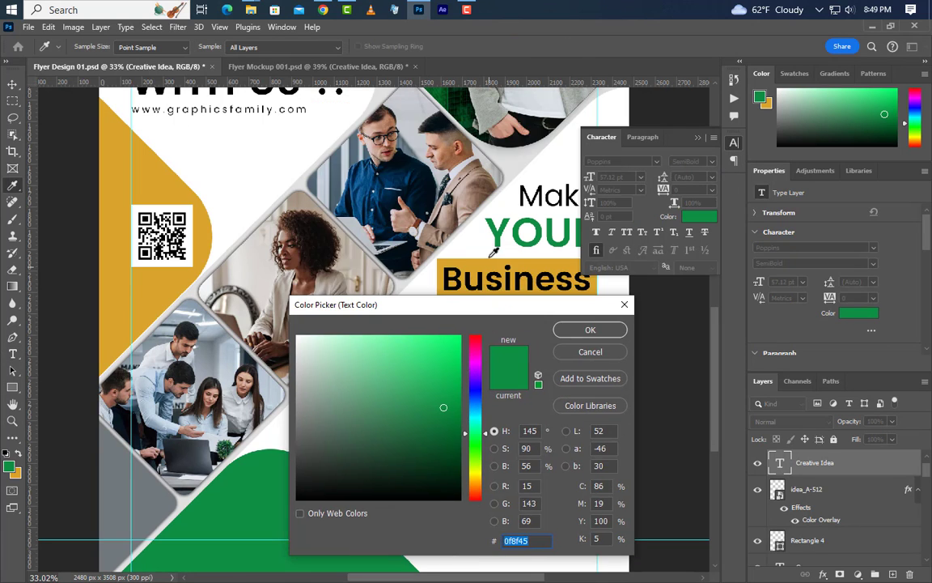
pyautogui.write('000000')
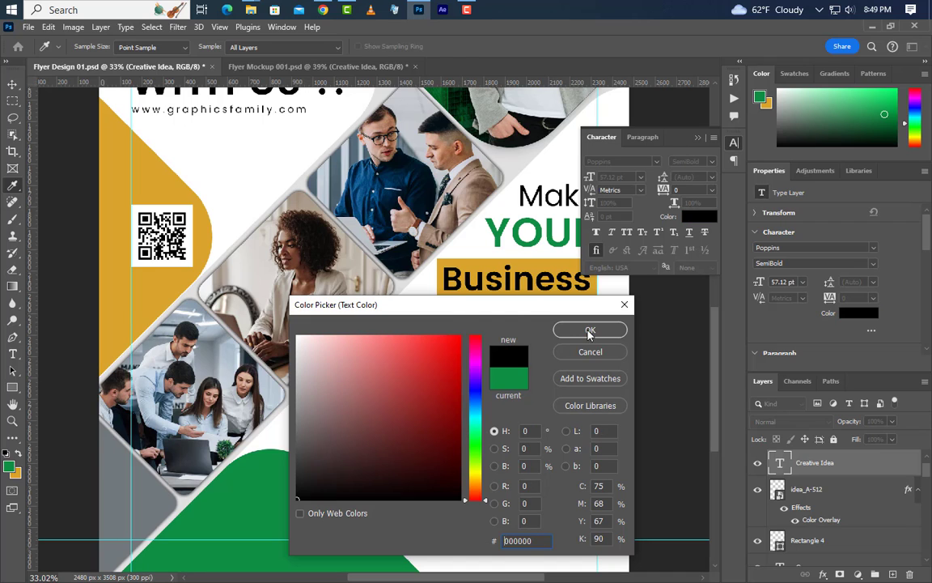
pyautogui.click(589, 329)
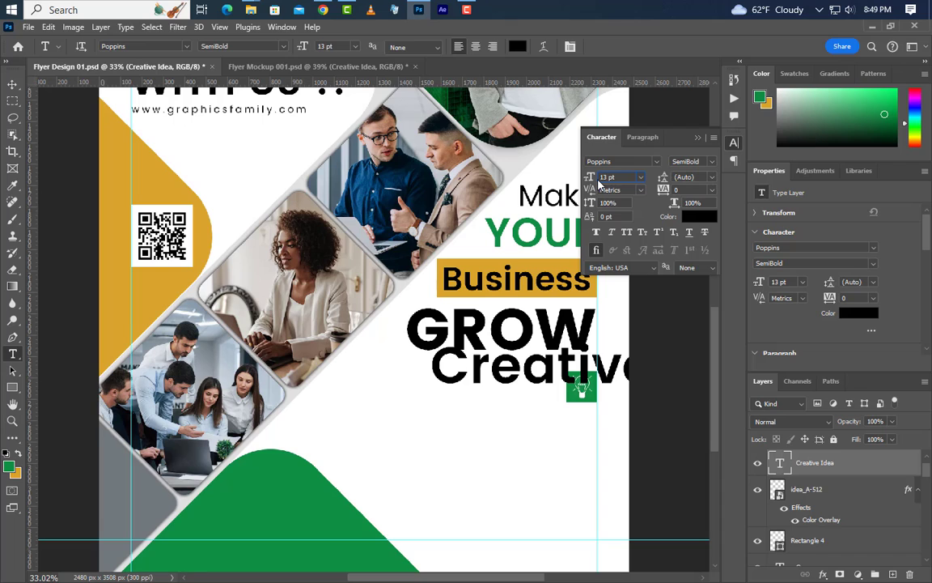
pyautogui.press('Return')
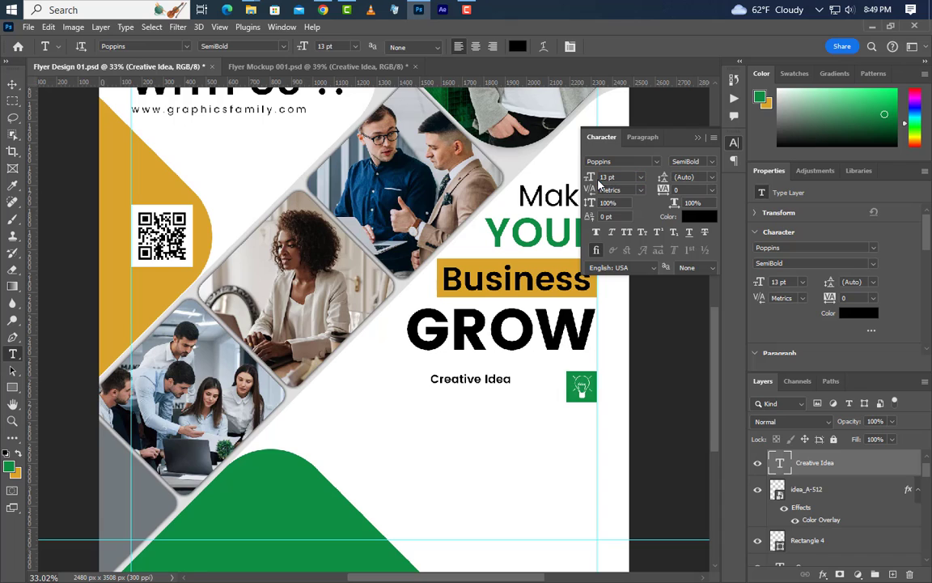
# Colour 'Idea' with YOUR's green, commit, and move the caption right toward the icon.
pyautogui.tripleClick(484, 381)
pyautogui.click(699, 216)
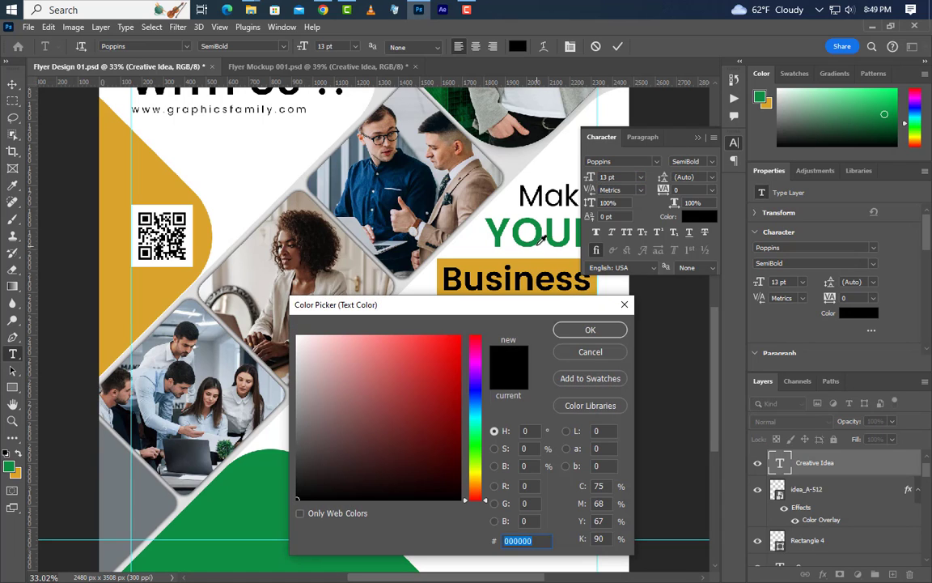
pyautogui.click(539, 235)
pyautogui.click(590, 329)
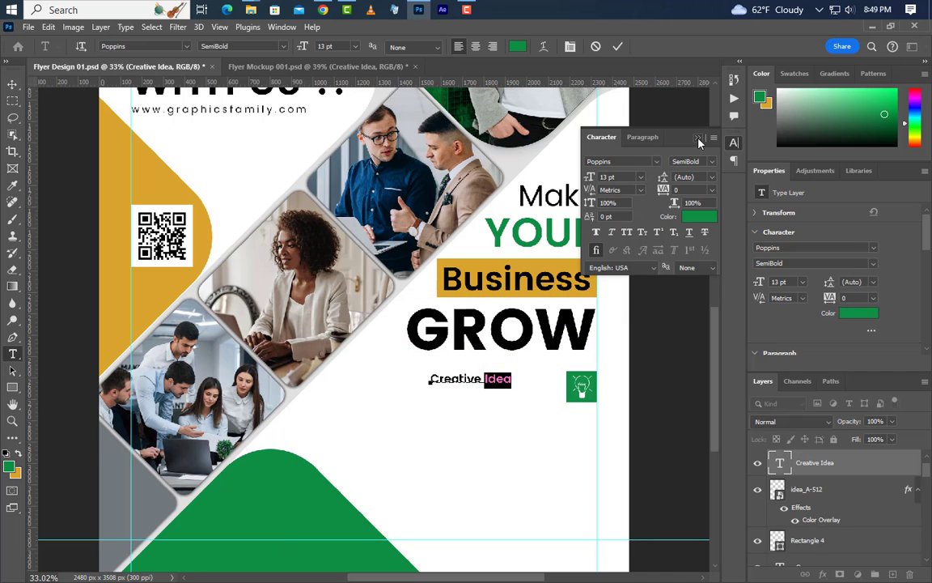
pyautogui.click(699, 136)
pyautogui.click(618, 47)
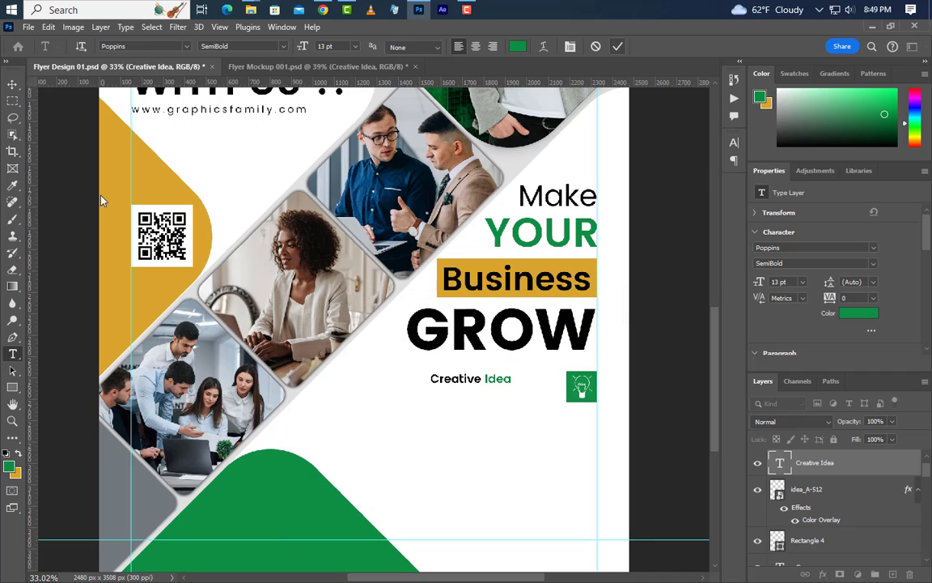
pyautogui.click(12, 83)
pyautogui.moveTo(503, 381); pyautogui.dragTo(544, 378)
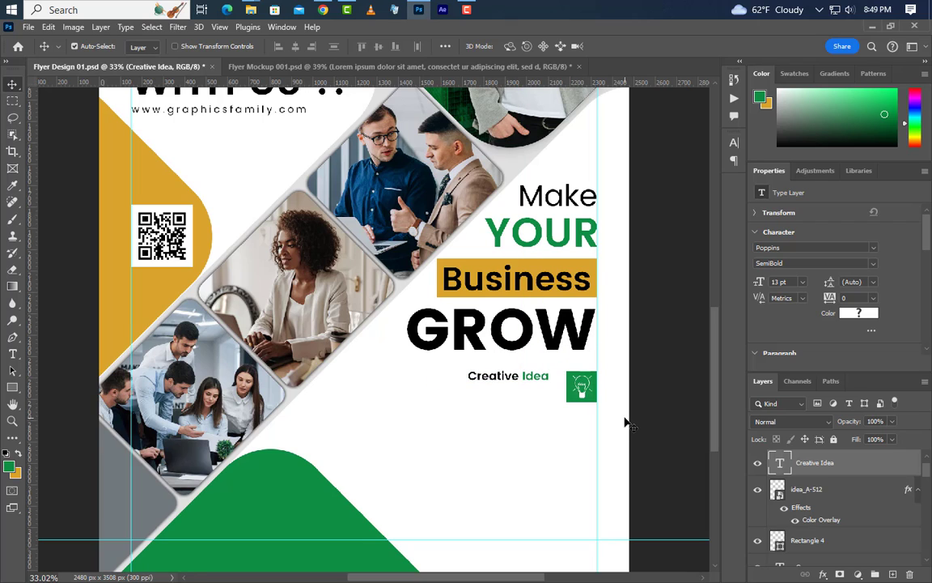
# Create a lorem ipsum paragraph box below Creative Idea in Medium weight, 10.3 pt.
pyautogui.click(12, 353)
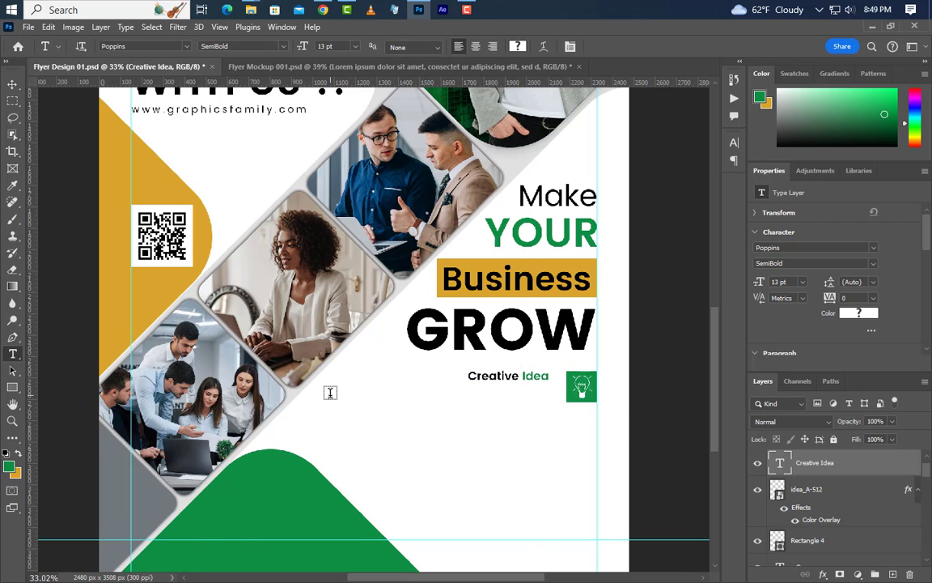
pyautogui.moveTo(330, 397); pyautogui.dragTo(648, 469)
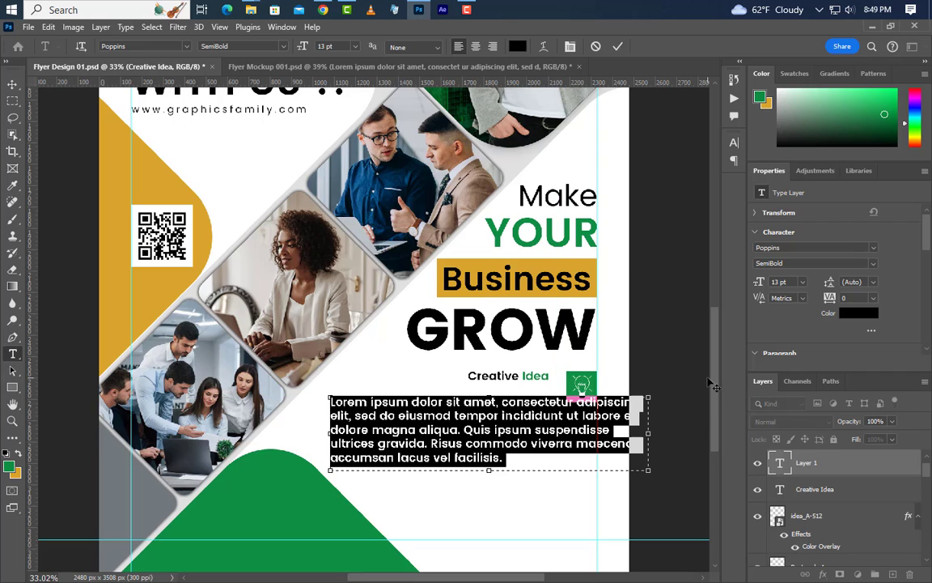
pyautogui.click(859, 265)
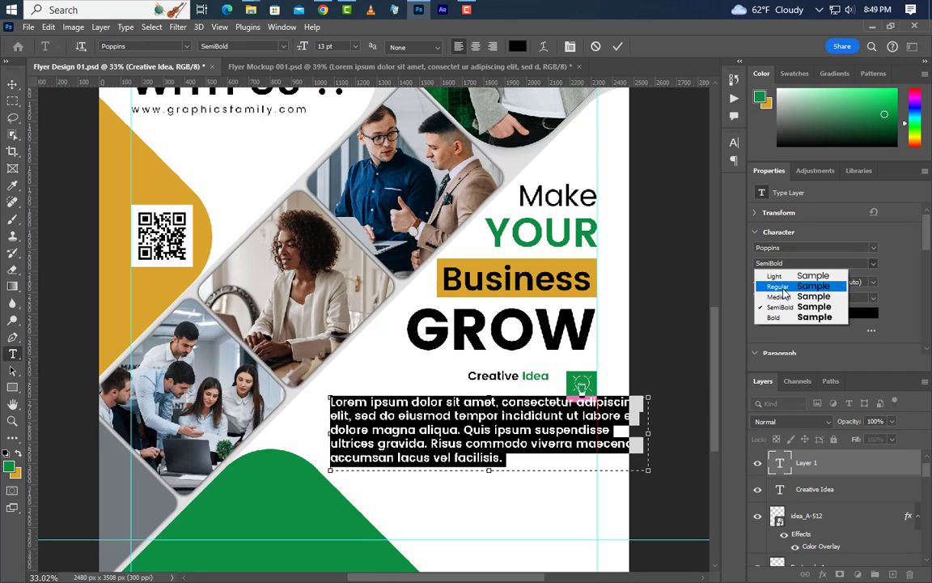
pyautogui.click(782, 297)
pyautogui.click(759, 283)
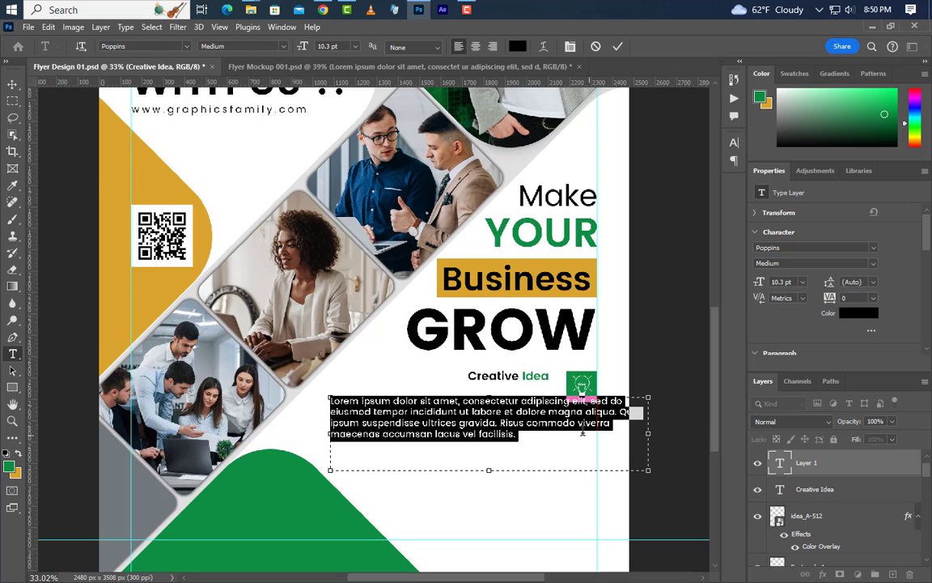
# Break the paragraph into two lines and shrink its text box to fit.
pyautogui.click(510, 403)
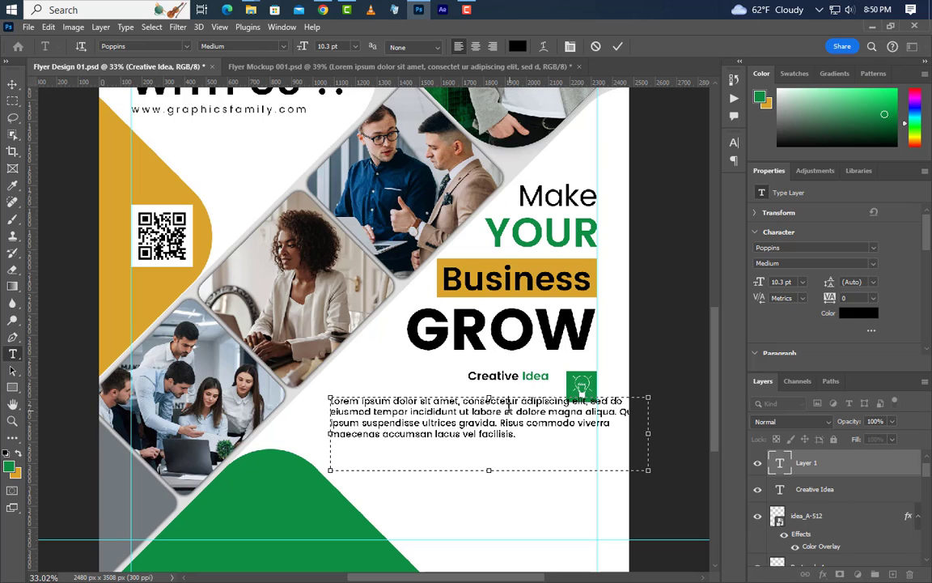
pyautogui.press('Return')
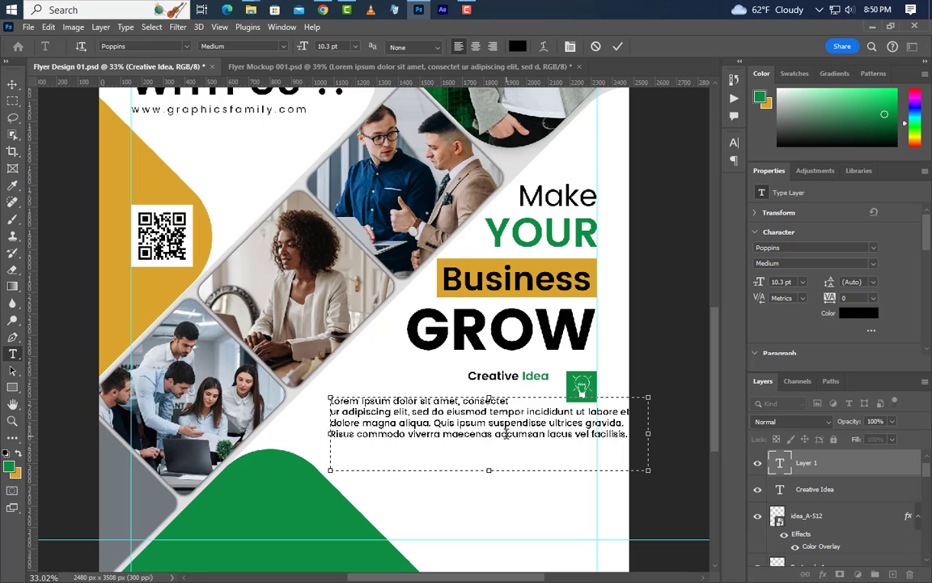
pyautogui.press('Return')
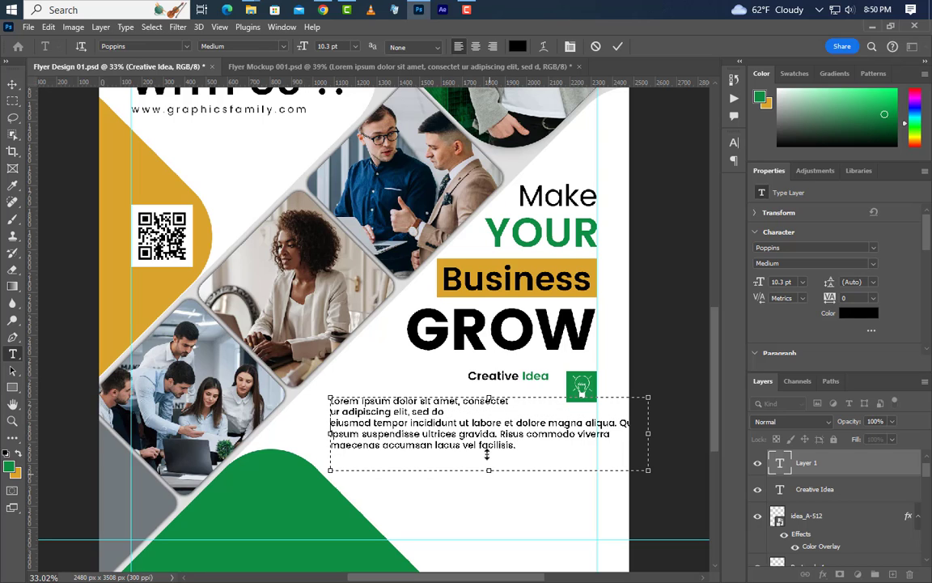
pyautogui.moveTo(487, 454); pyautogui.dragTo(485, 421)
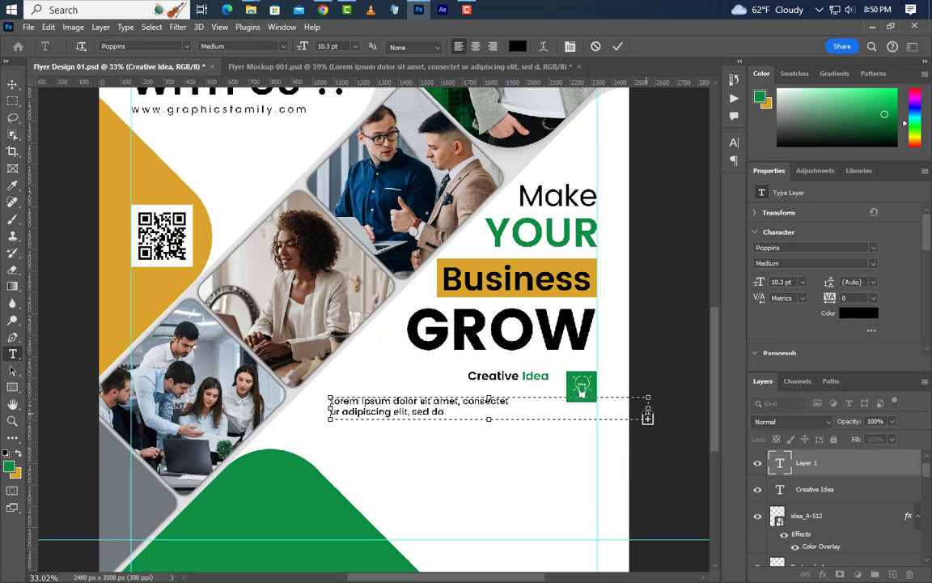
pyautogui.moveTo(647, 417); pyautogui.dragTo(517, 416)
pyautogui.click(460, 421)
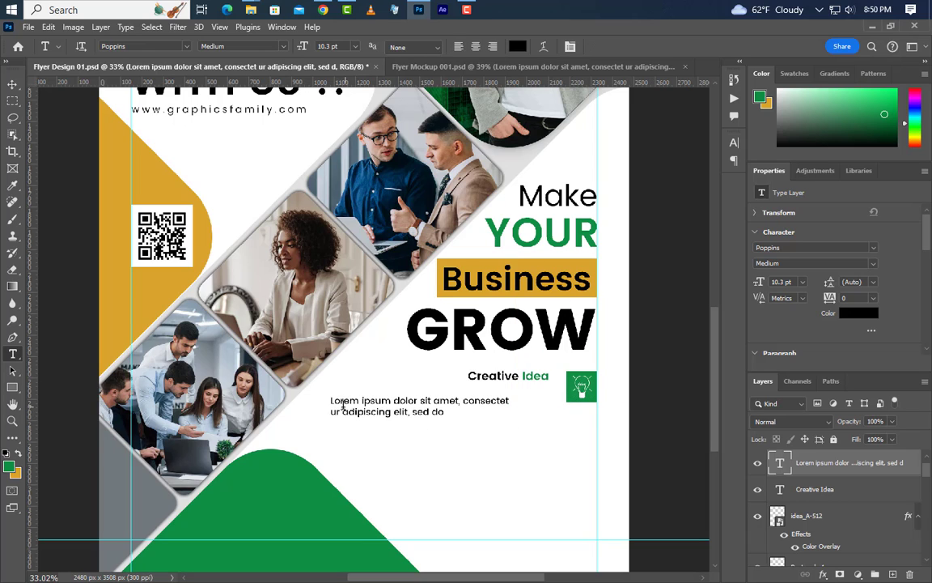
# Right-align the paragraph and move it directly under the Creative Idea heading.
pyautogui.moveTo(331, 402); pyautogui.dragTo(446, 413)
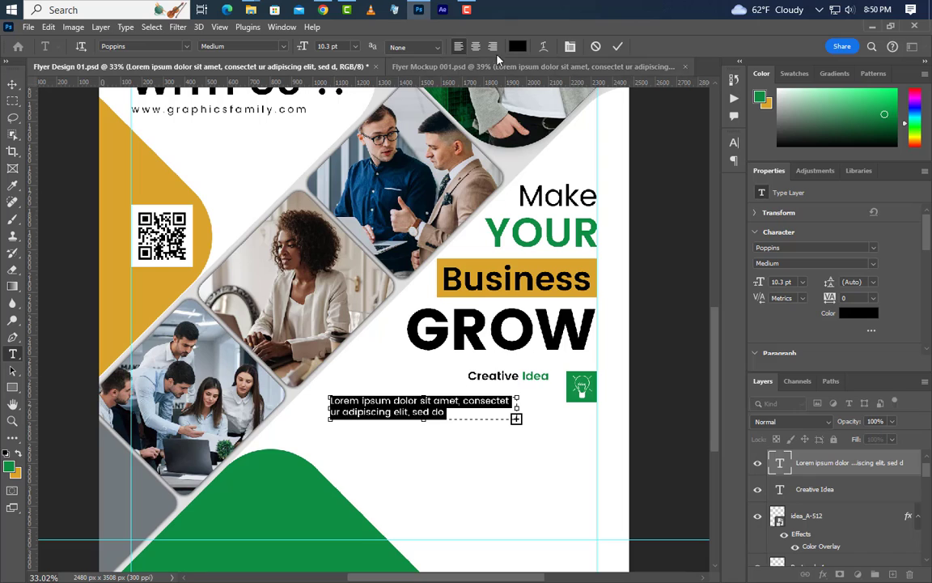
pyautogui.click(494, 48)
pyautogui.click(619, 46)
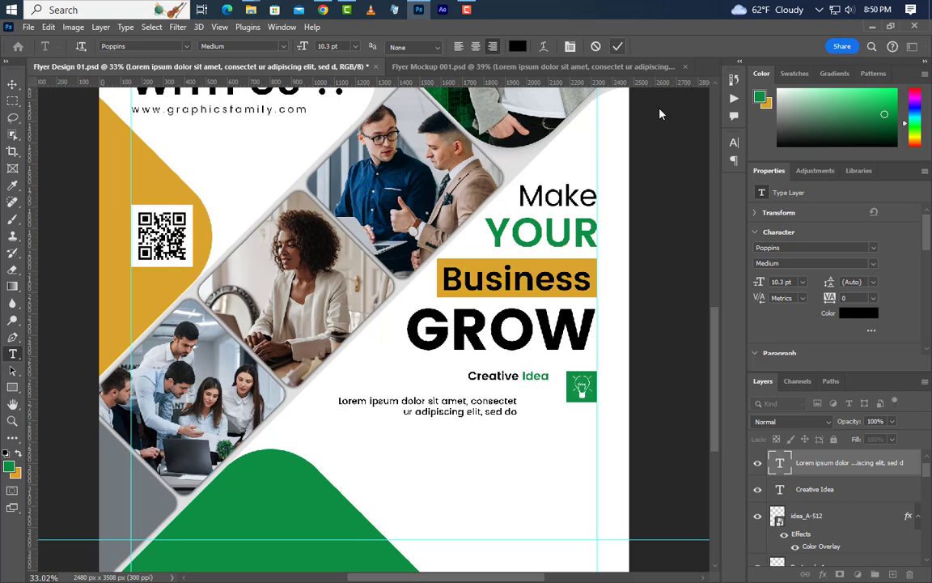
pyautogui.click(12, 85)
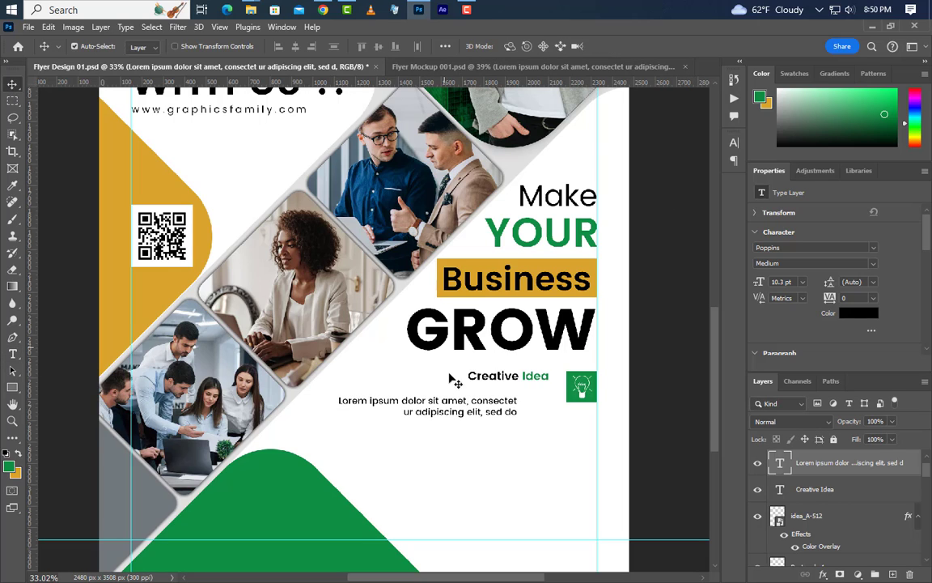
pyautogui.moveTo(482, 408); pyautogui.dragTo(519, 398)
# Group Creative Idea with its paragraph and vertically centre the group on Rectangle 4.
pyautogui.scroll(-2, 781, 502)
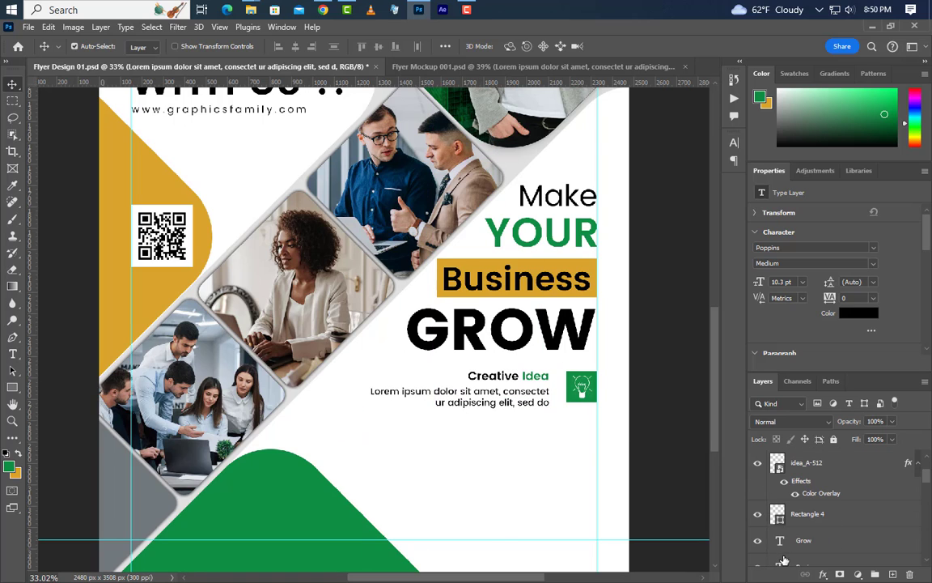
pyautogui.press('ctrl')
pyautogui.keyDown('ctrl'); pyautogui.click(779, 518); pyautogui.keyUp('ctrl')
pyautogui.scroll(3, 809, 518)
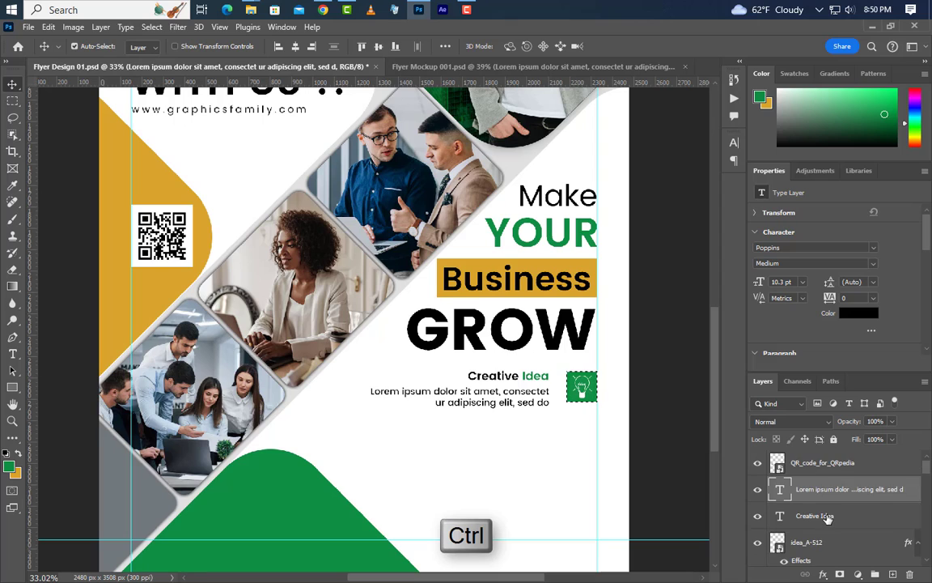
pyautogui.keyDown('ctrl'); pyautogui.click(818, 516); pyautogui.keyUp('ctrl')
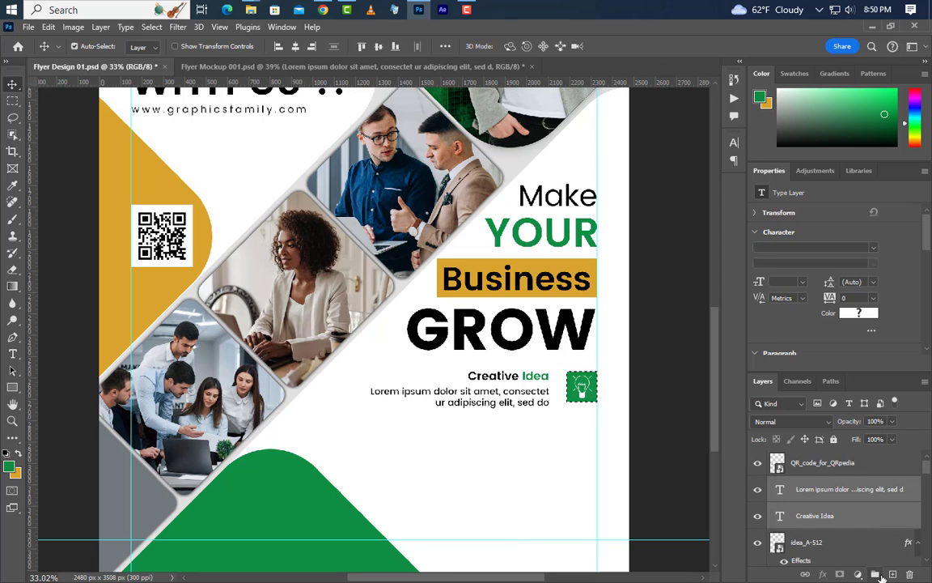
pyautogui.hotkey('ctrl', 'g')
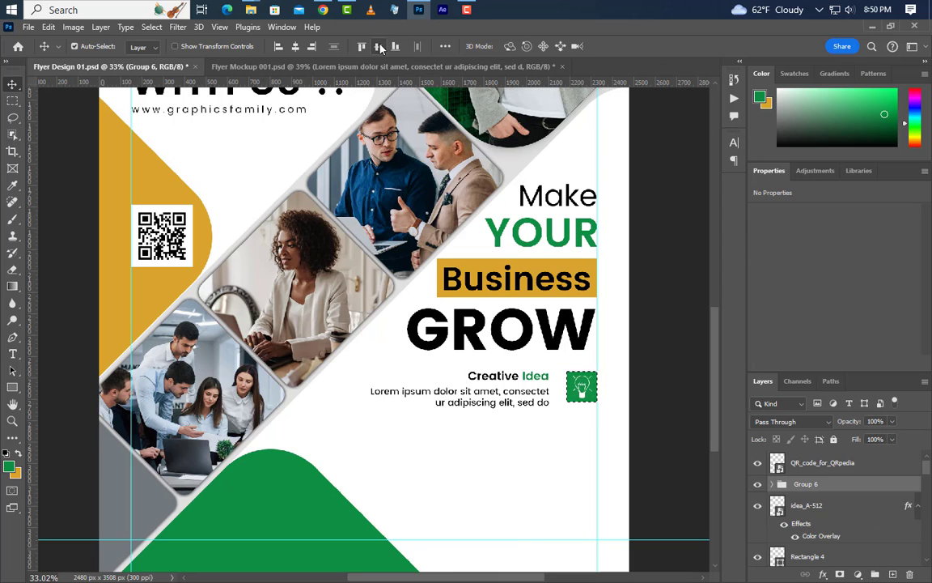
pyautogui.click(379, 47)
pyautogui.hotkey('ctrl', 'd')
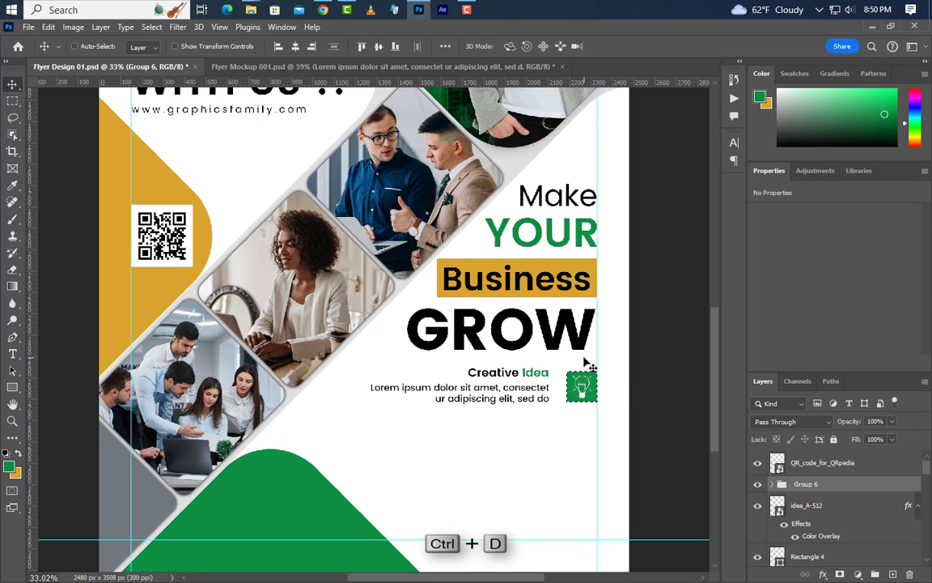
# Select Group 6 together with the idea_A-512 icon and Rectangle 4 layers.
pyautogui.keyDown('ctrl'); pyautogui.click(838, 508); pyautogui.keyUp('ctrl')
pyautogui.click(759, 557)
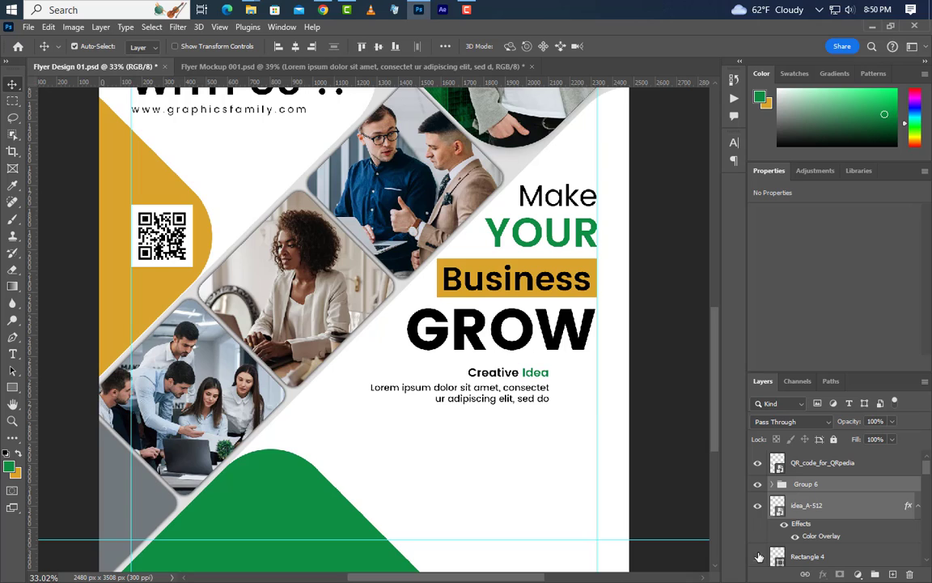
pyautogui.click(759, 556)
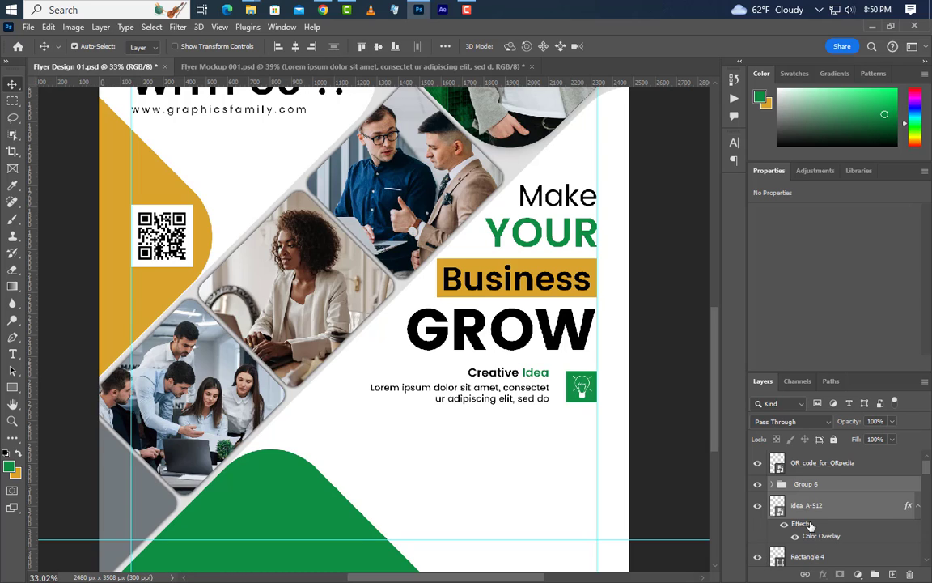
pyautogui.keyDown('ctrl'); pyautogui.click(839, 556); pyautogui.keyUp('ctrl')
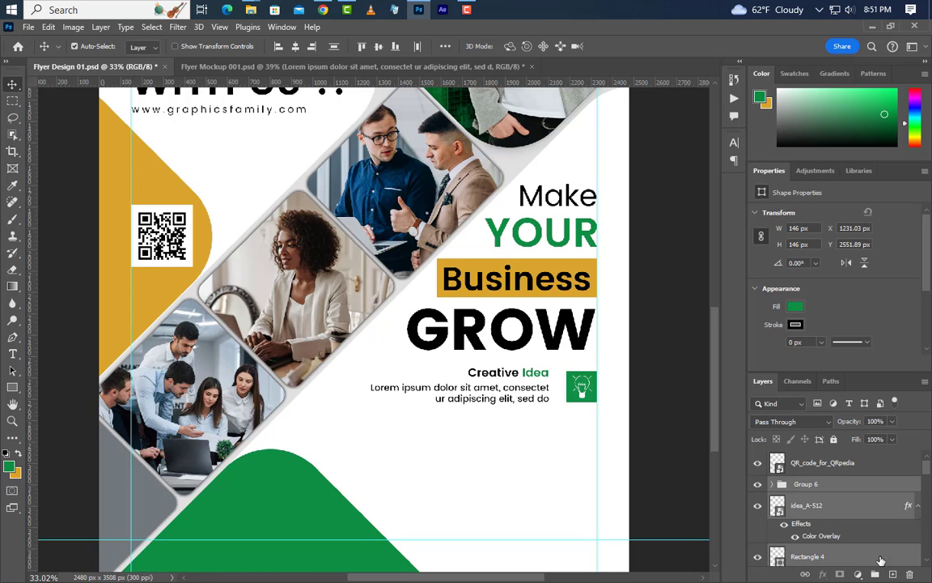
# Group the row, drag out two copies below it, and place the Wi-Fi PNG.
pyautogui.click(876, 574)
pyautogui.moveTo(580, 394); pyautogui.dragTo(583, 486)
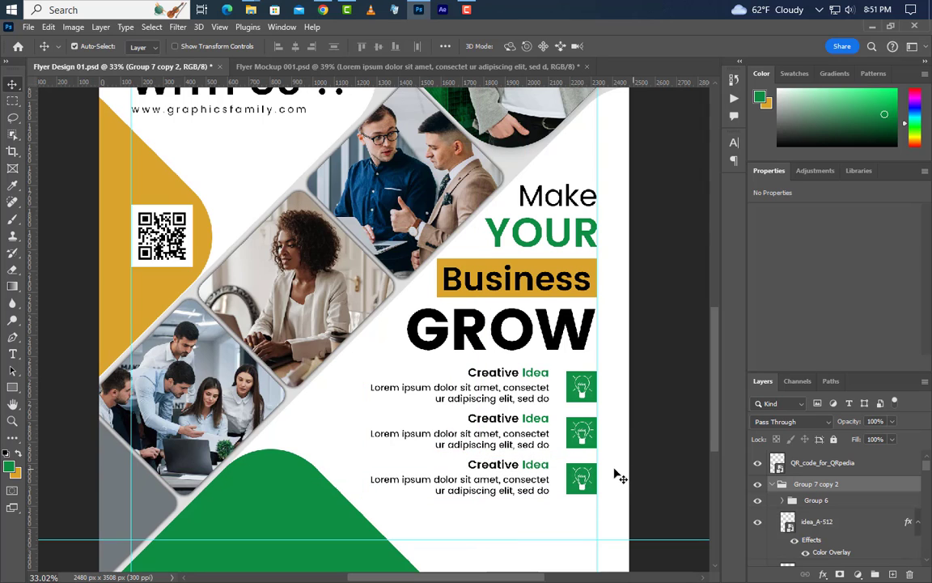
pyautogui.click(419, 9)
pyautogui.moveTo(815, 114); pyautogui.dragTo(583, 438)
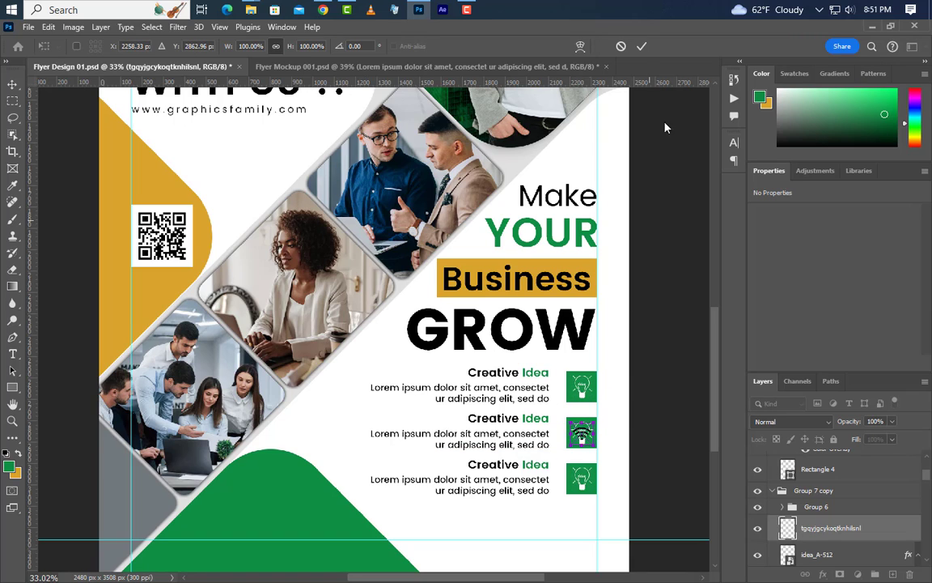
# Commit the Wi-Fi image, delete the middle lightbulb, and give Wi-Fi a white Color Overlay.
pyautogui.click(641, 47)
pyautogui.scroll(-2, 870, 537)
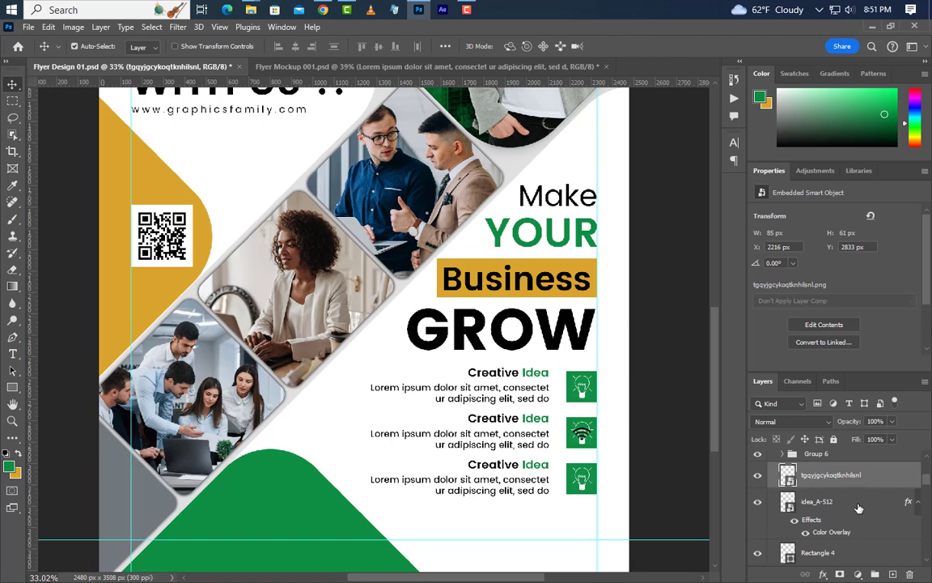
pyautogui.click(859, 508)
pyautogui.press('Delete')
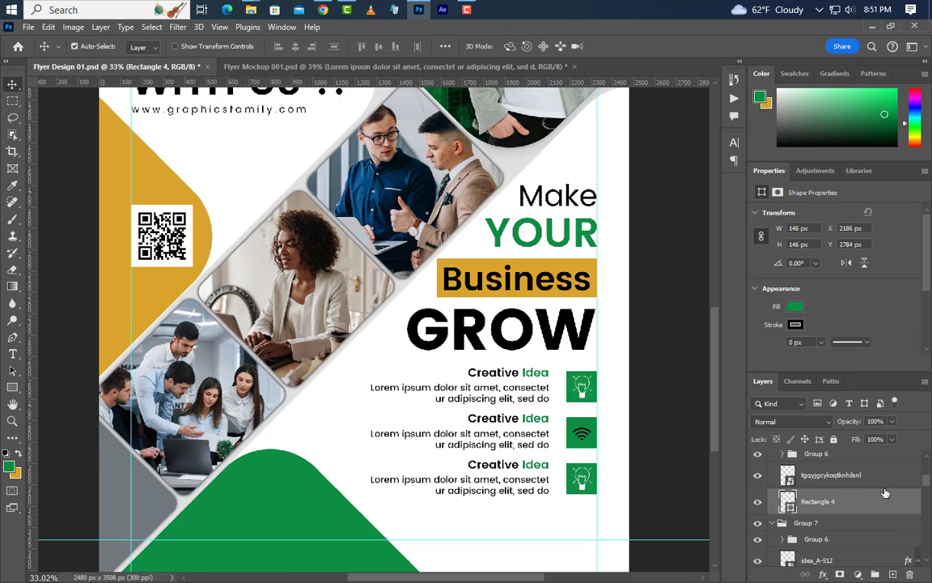
pyautogui.click(902, 479)
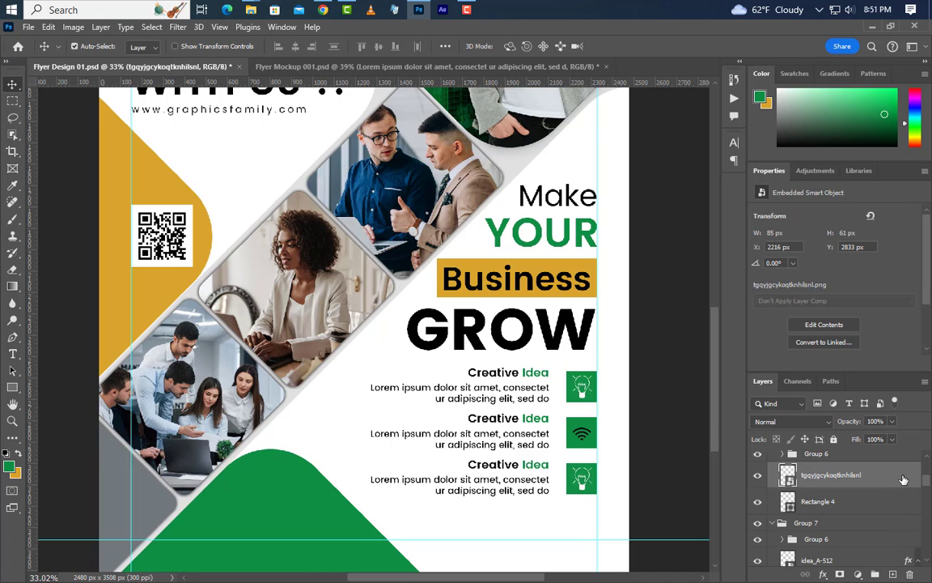
pyautogui.doubleClick(903, 479)
pyautogui.click(530, 297)
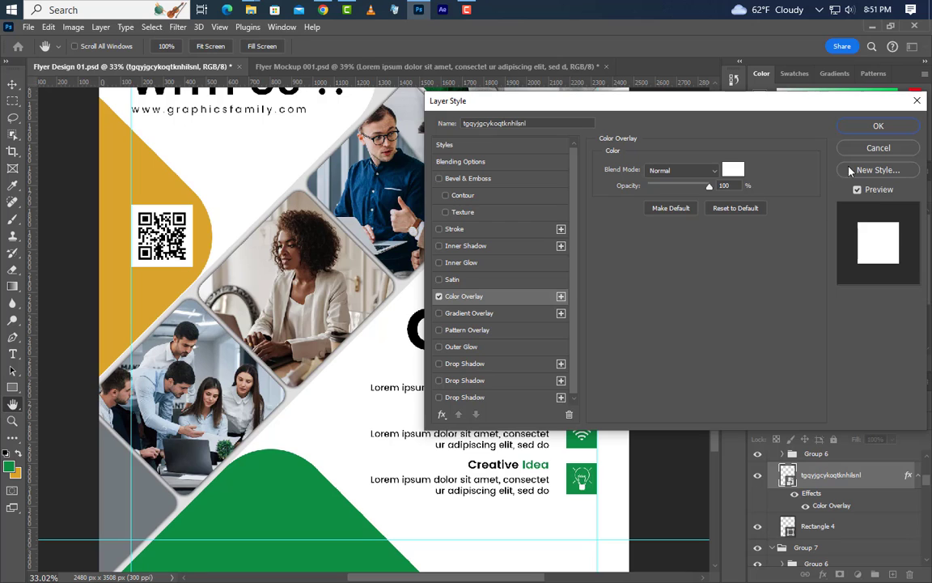
pyautogui.click(878, 125)
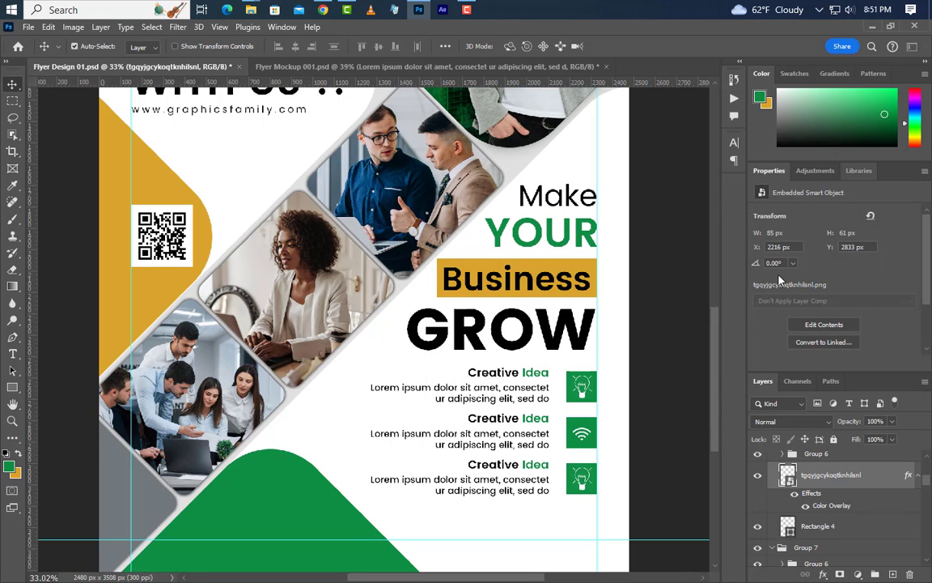
pyautogui.click(12, 354)
# Retitle the middle caption 'Business Network'.
pyautogui.moveTo(520, 420); pyautogui.dragTo(466, 418)
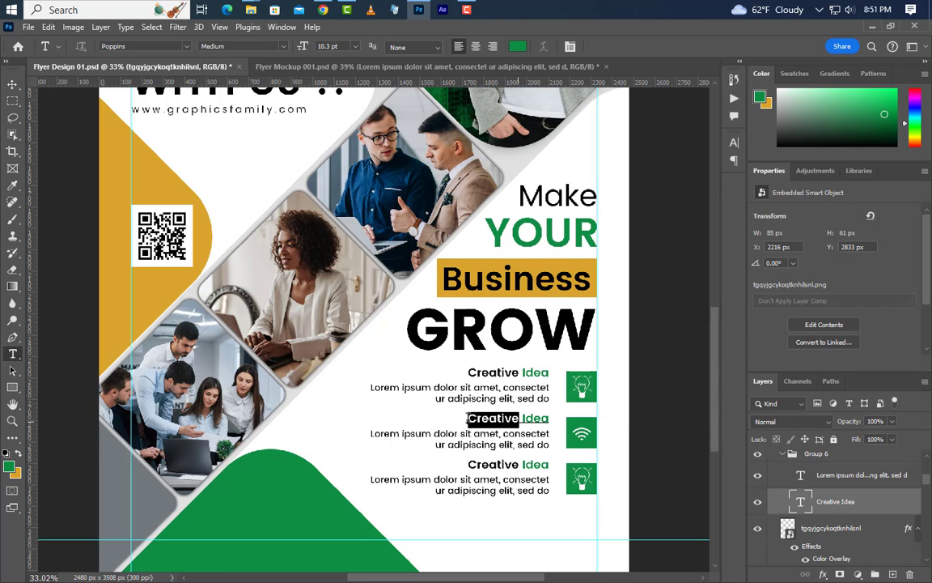
pyautogui.write('Bus')
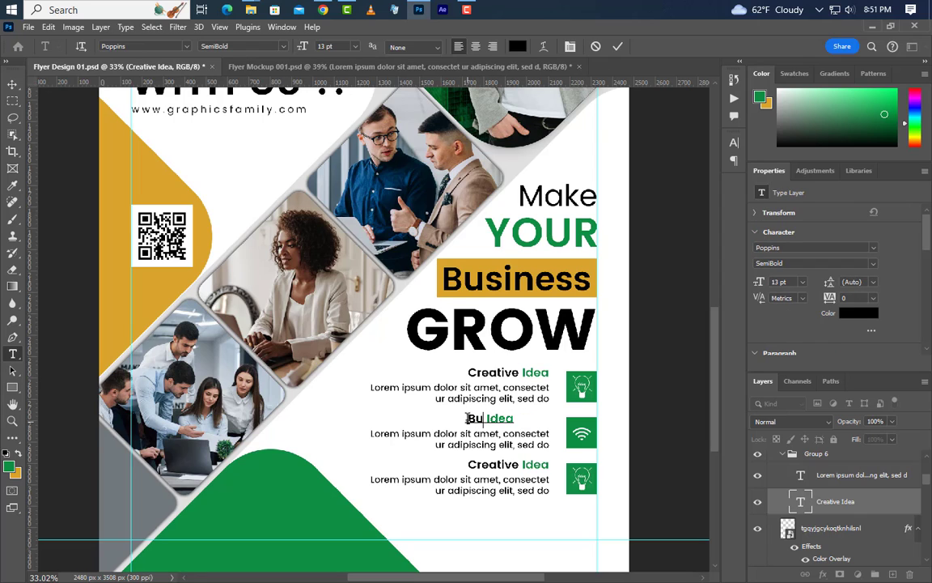
pyautogui.write('iness')
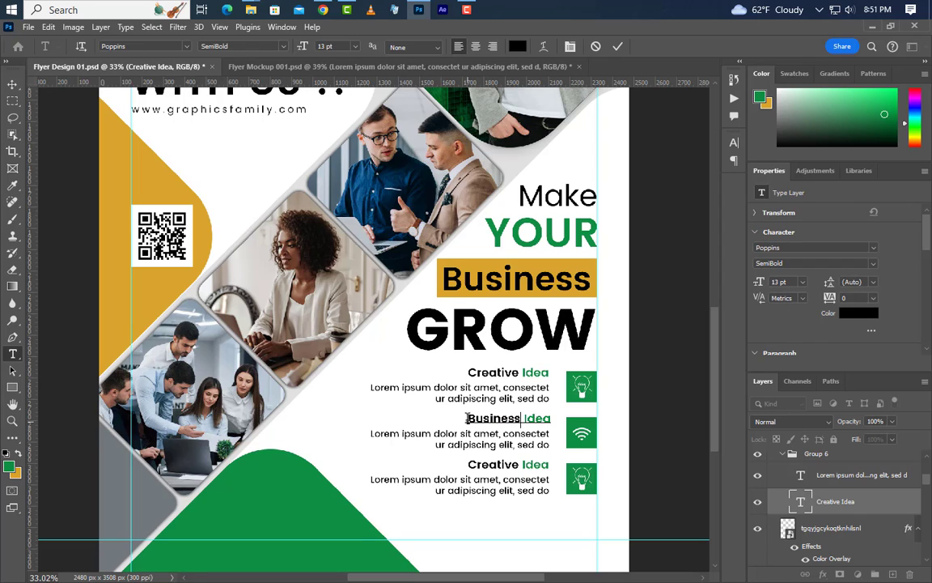
pyautogui.click(617, 47)
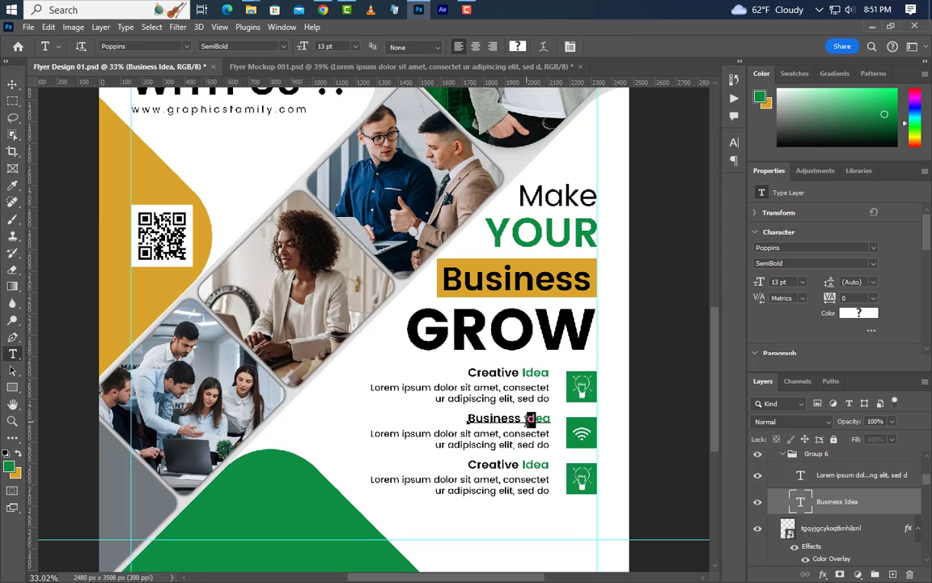
pyautogui.doubleClick(530, 419)
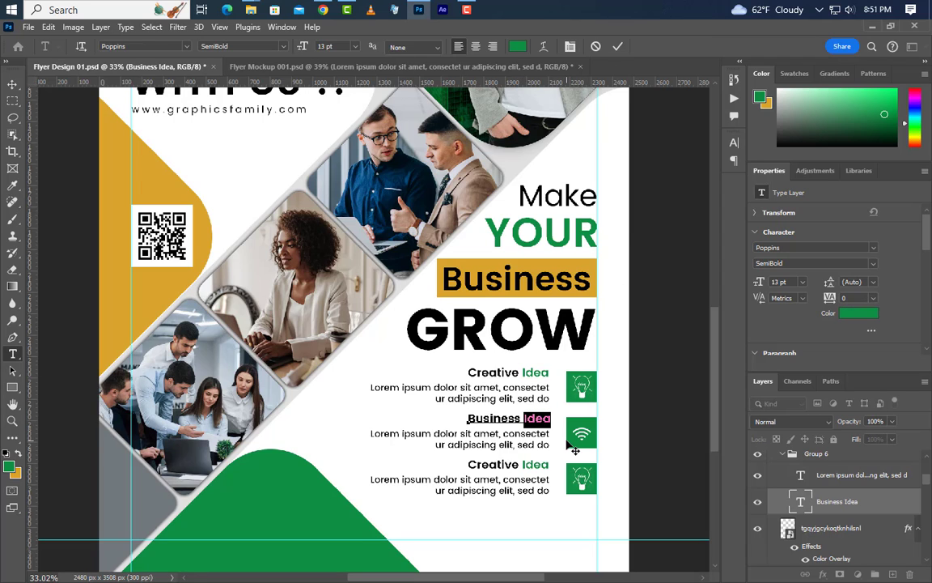
pyautogui.write('Network')
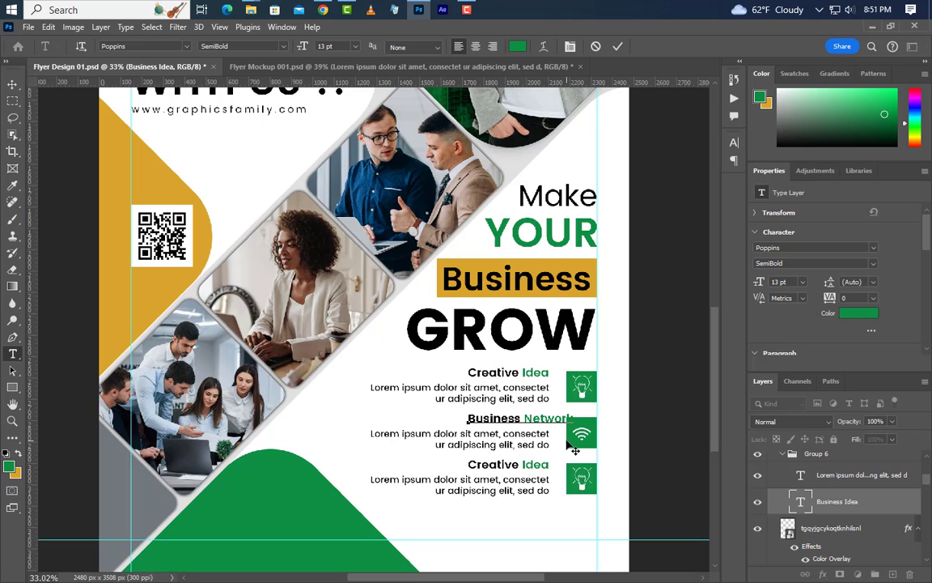
pyautogui.click(618, 46)
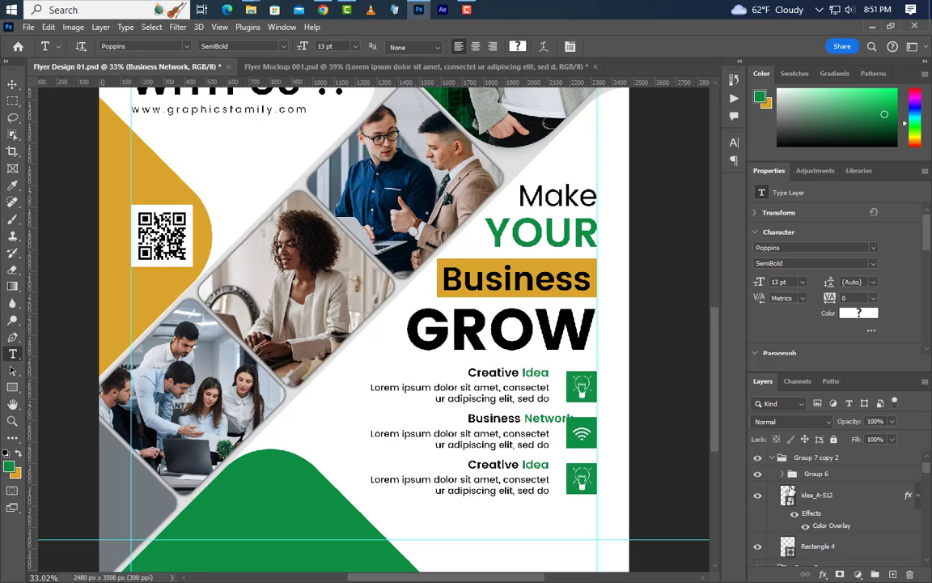
# Select the bottom row's lightbulb and place Analysis.png over the bottom green square.
pyautogui.click(783, 475)
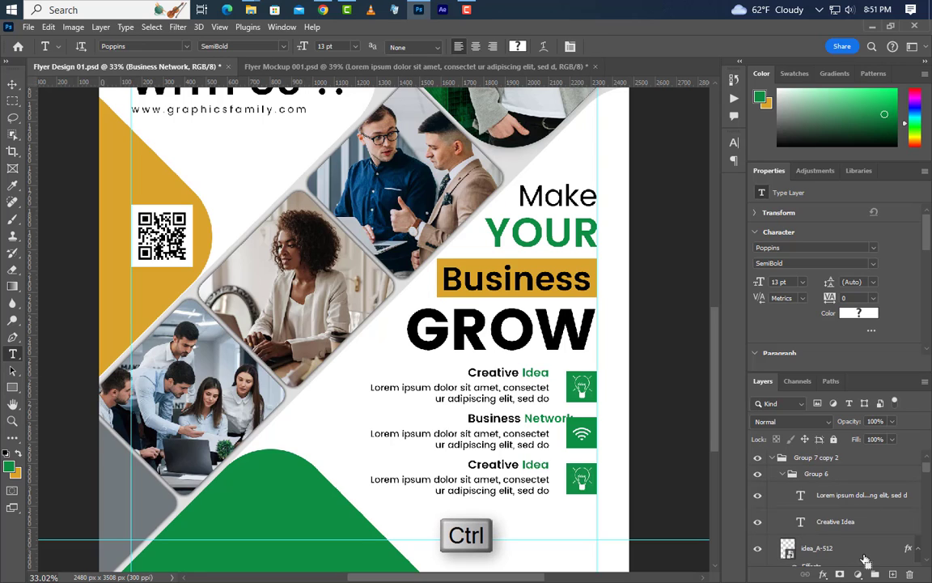
pyautogui.click(12, 85)
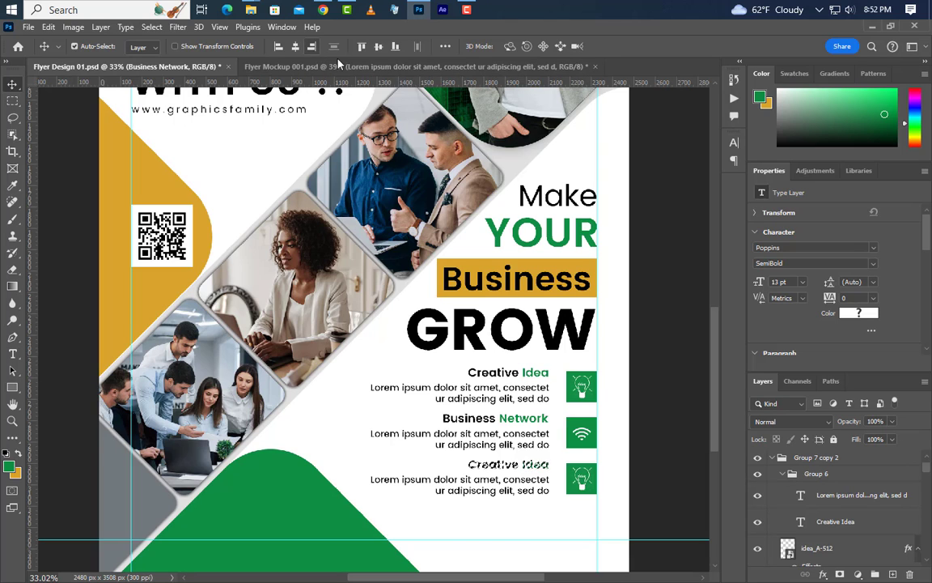
pyautogui.hotkey('ctrl', 'd')
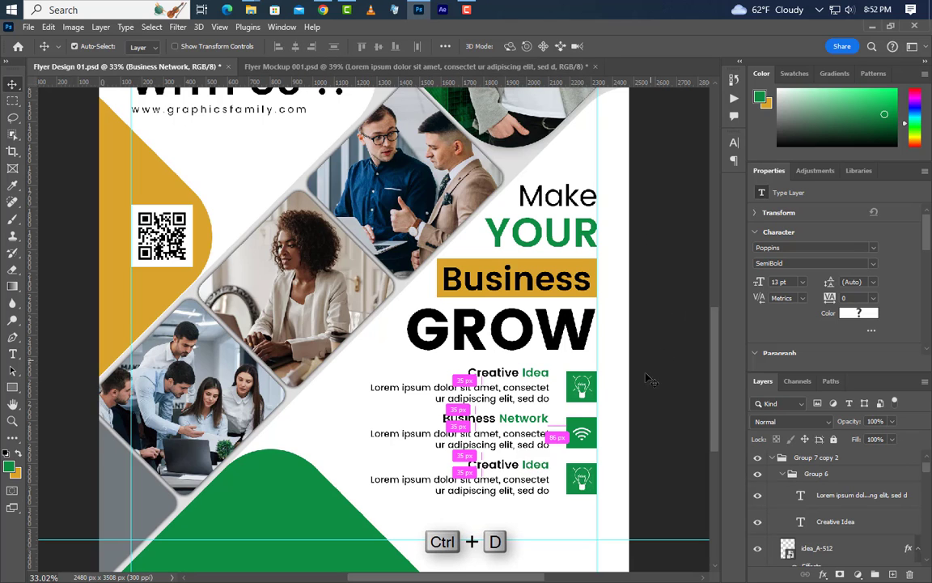
pyautogui.scroll(-2, 602, 404)
pyautogui.click(587, 429)
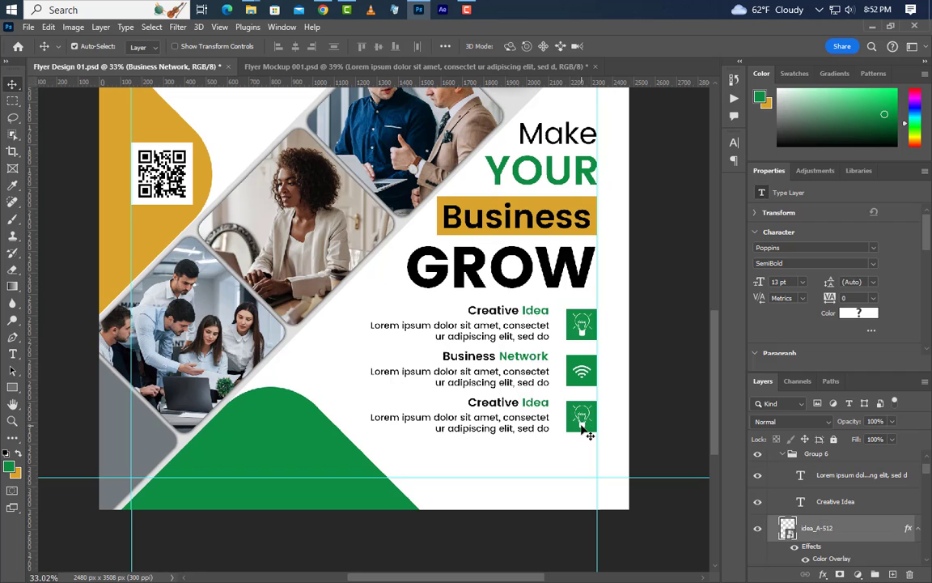
pyautogui.click(417, 10)
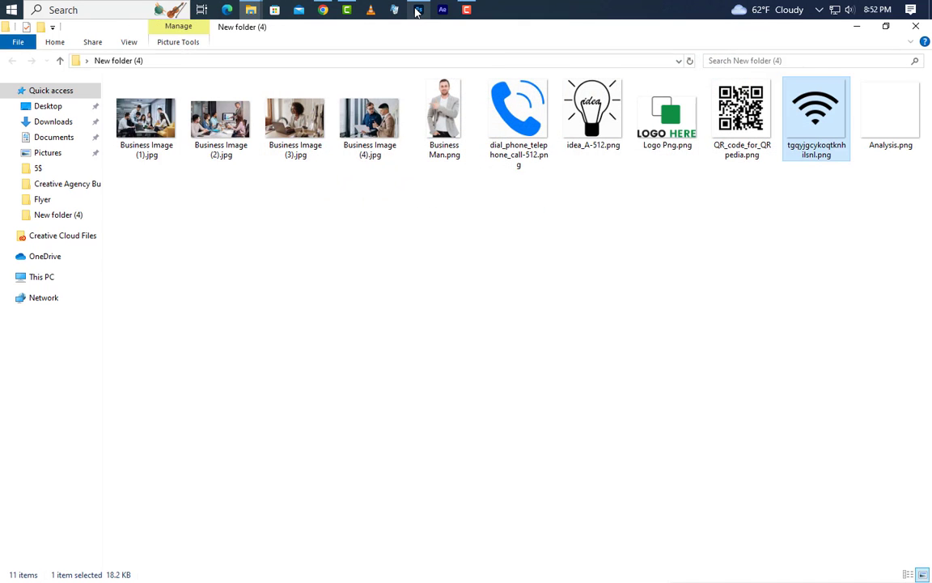
pyautogui.click(894, 118)
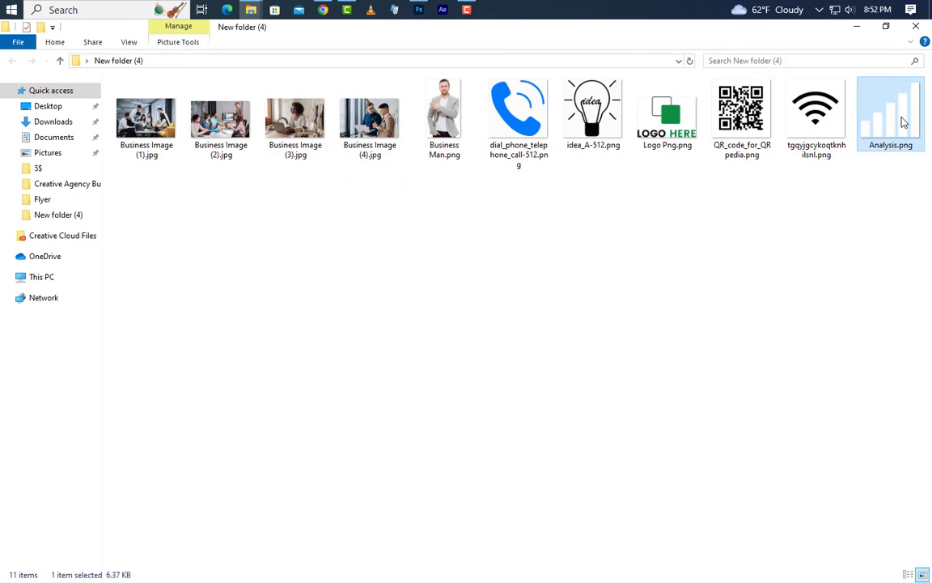
pyautogui.moveTo(904, 121); pyautogui.dragTo(583, 418)
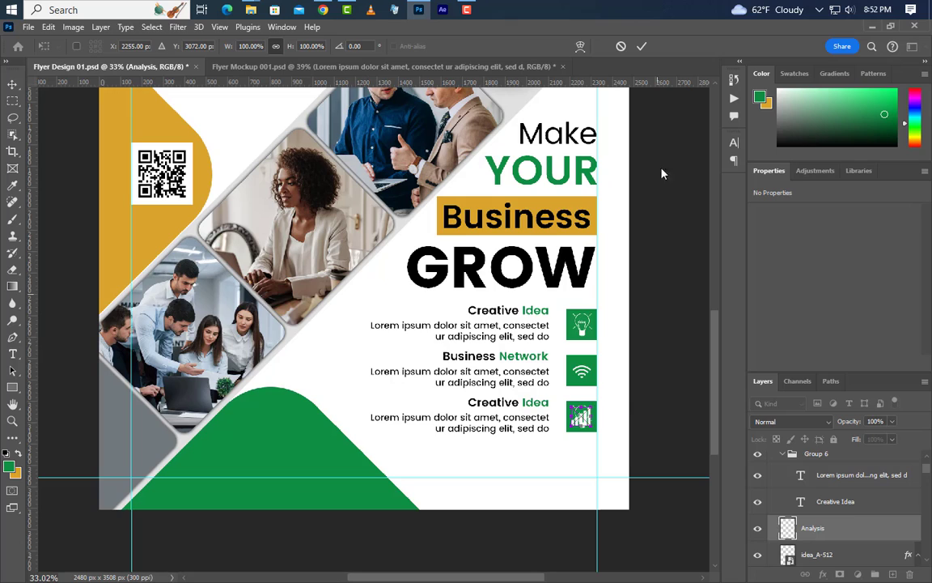
# Commit the Analysis image and drag the bottom row's idea_A-512 layer to the trash.
pyautogui.click(641, 47)
pyautogui.scroll(-2, 858, 502)
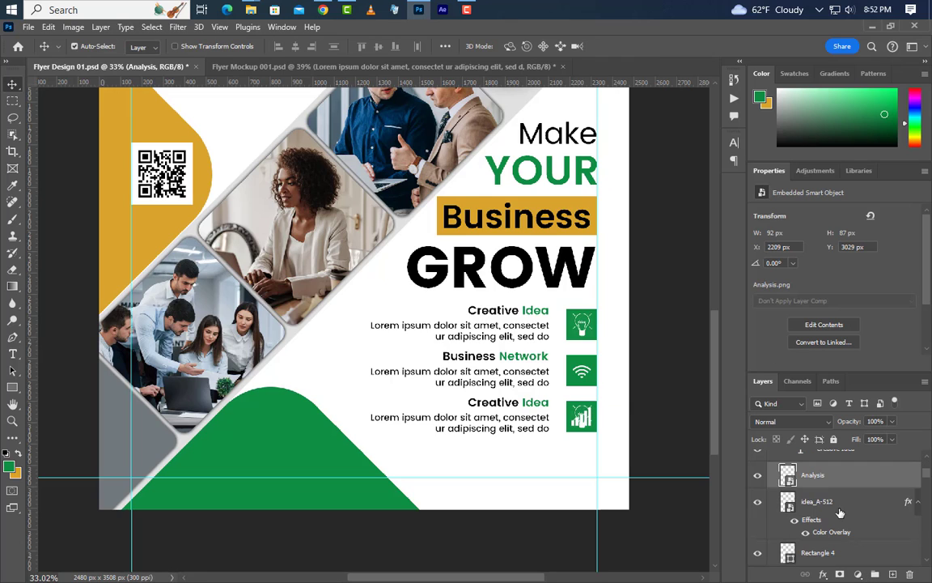
pyautogui.click(872, 502)
pyautogui.moveTo(872, 503); pyautogui.dragTo(909, 574)
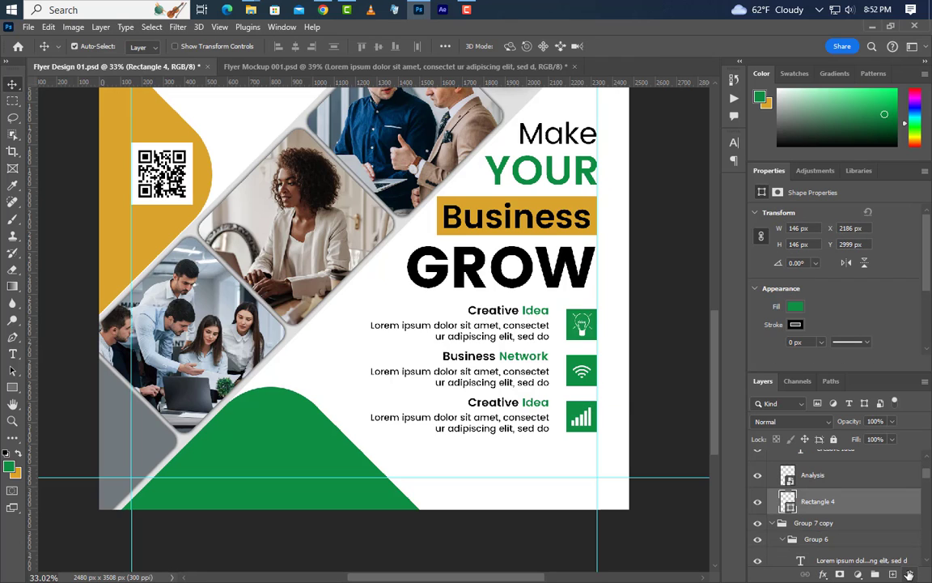
pyautogui.scroll(2, 251, 209)
# Retype the third heading as 'Marketing Analysis', removing the leftover 'Idea'.
pyautogui.click(12, 354)
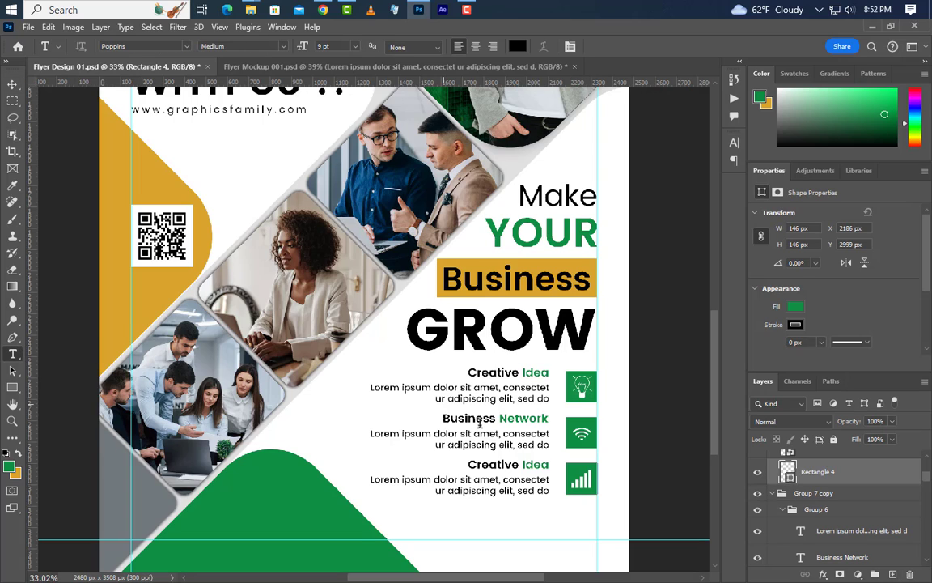
pyautogui.doubleClick(471, 465)
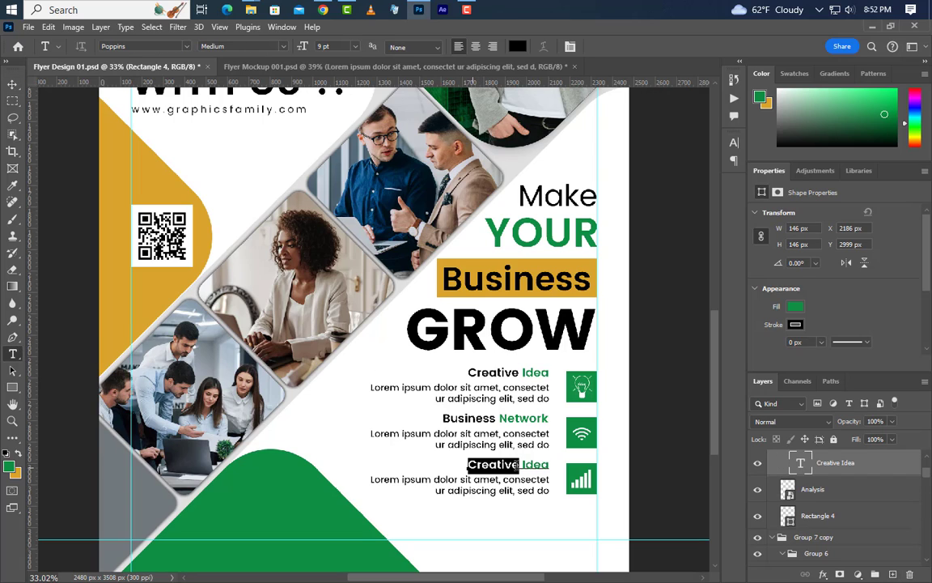
pyautogui.write('Mar')
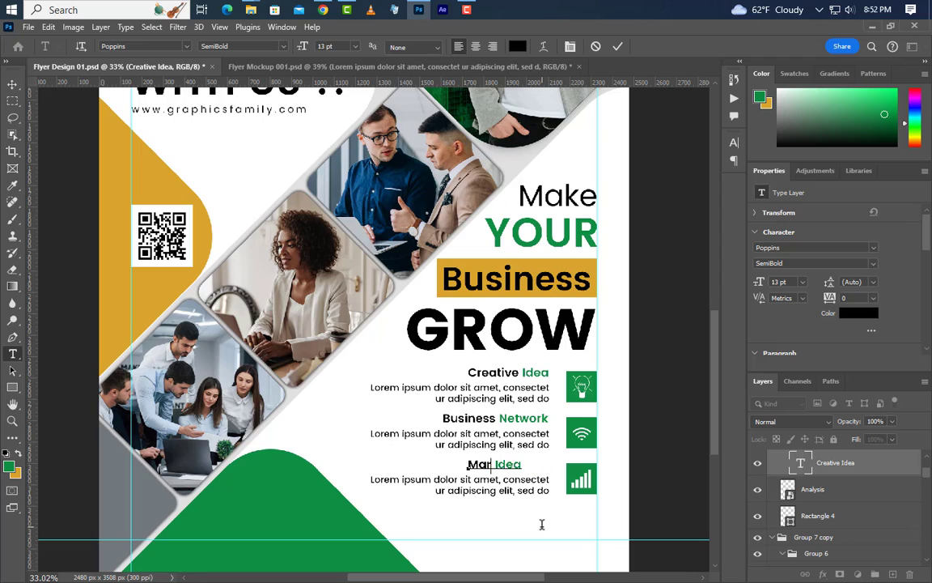
pyautogui.write('keting And')
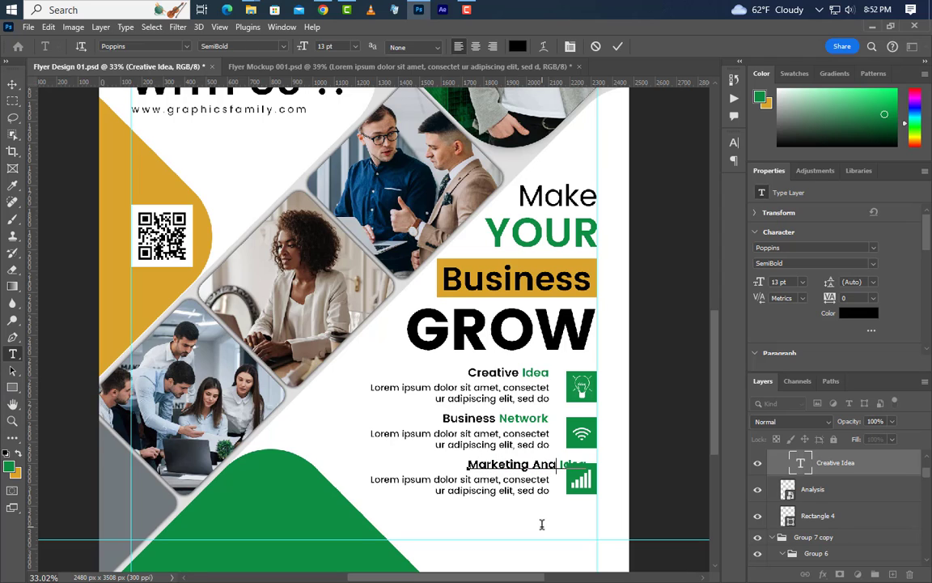
pyautogui.write('lysis')
pyautogui.moveTo(583, 464); pyautogui.dragTo(631, 465)
pyautogui.press('BackSpace')
# Colour the word 'Analysis' with the flyer's green (#0f8f45) and commit.
pyautogui.moveTo(532, 463); pyautogui.dragTo(575, 467)
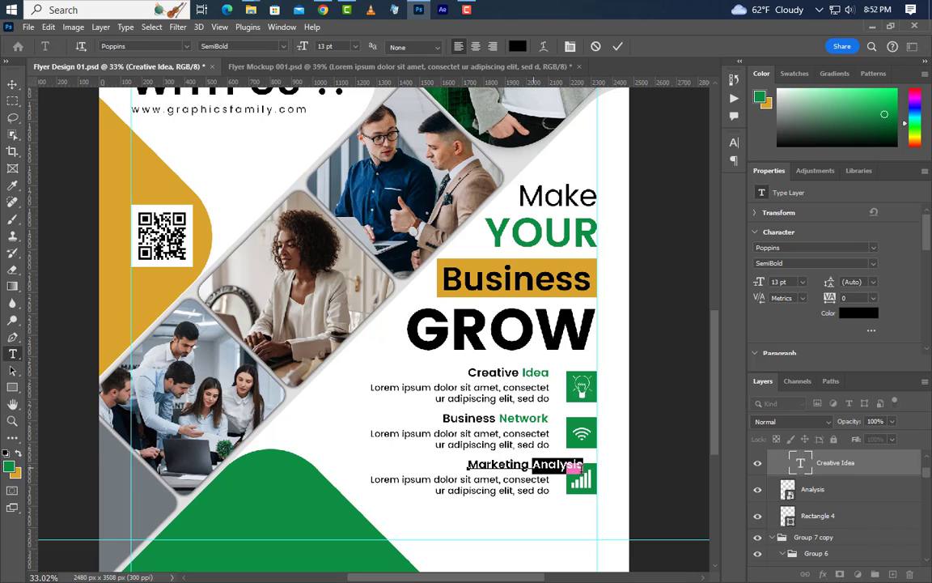
pyautogui.click(734, 142)
pyautogui.click(699, 216)
pyautogui.click(263, 486)
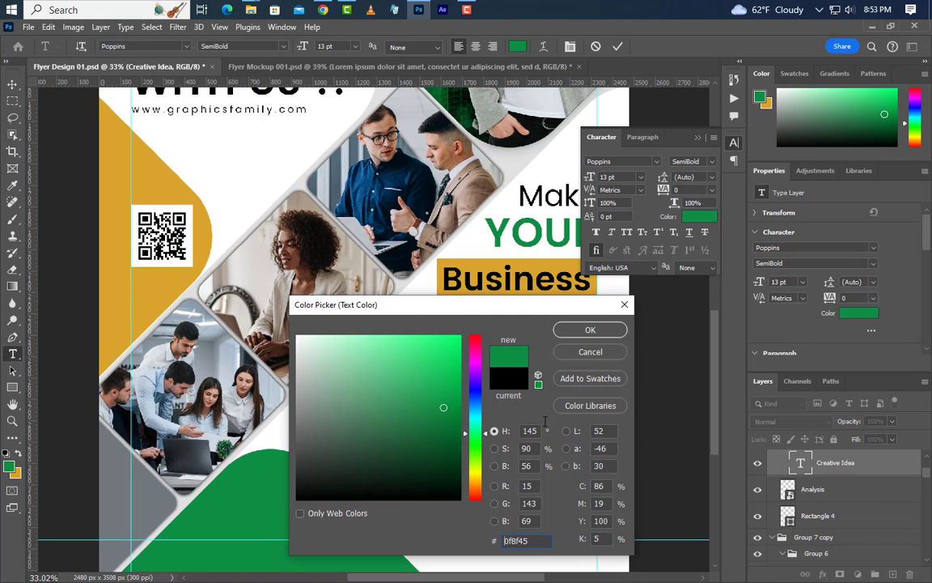
pyautogui.click(590, 330)
pyautogui.click(697, 138)
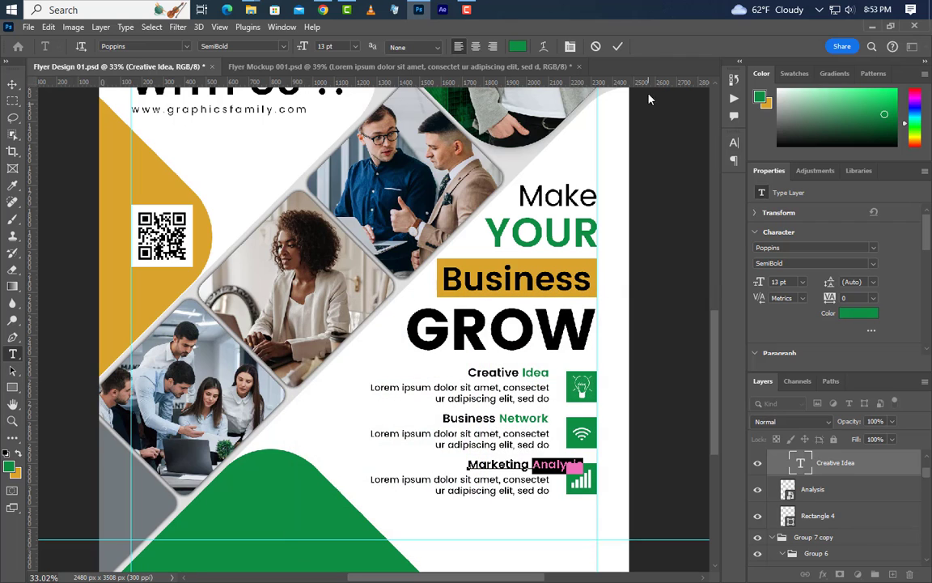
pyautogui.click(618, 48)
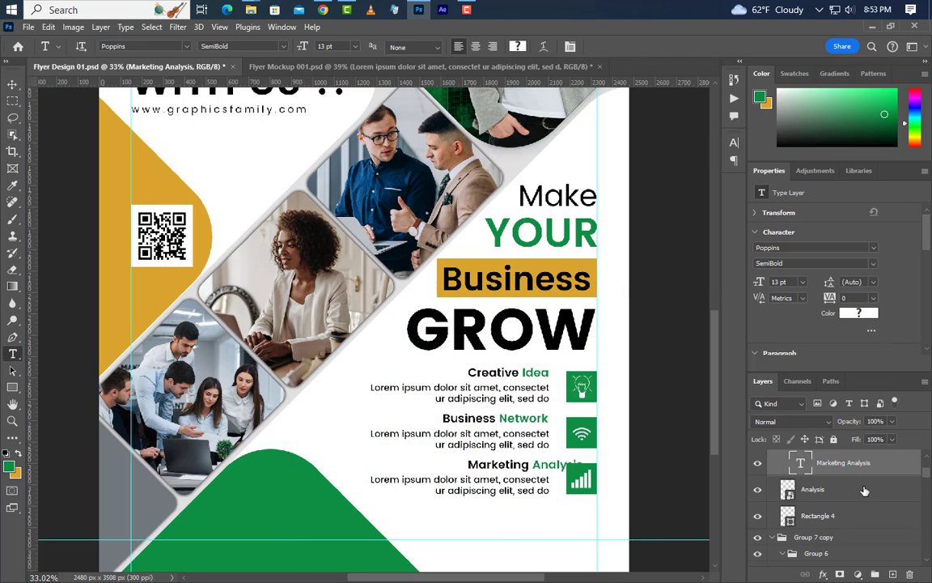
# Align the right edge of Marketing Analysis with the Business Network heading.
pyautogui.scroll(-5, 808, 526)
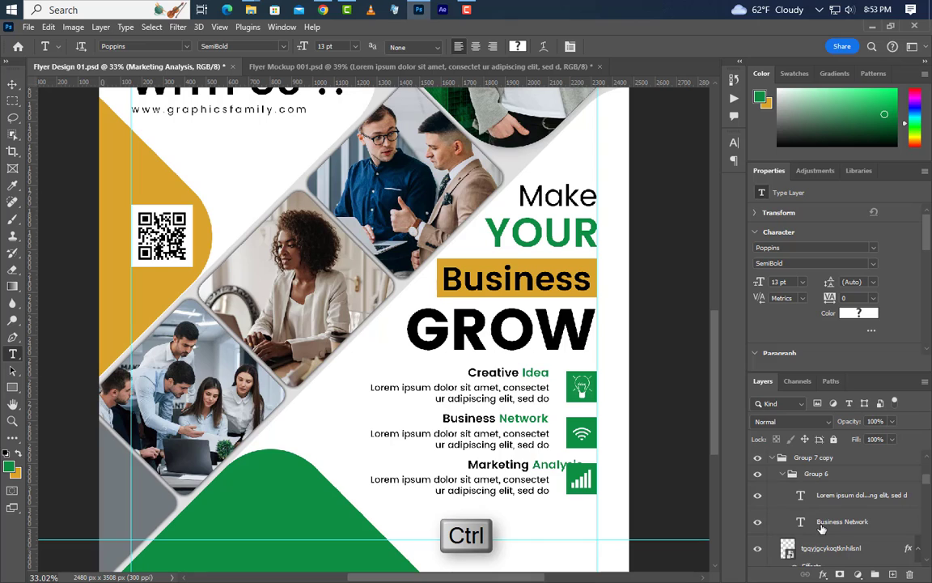
pyautogui.keyDown('ctrl'); pyautogui.click(800, 495); pyautogui.keyUp('ctrl')
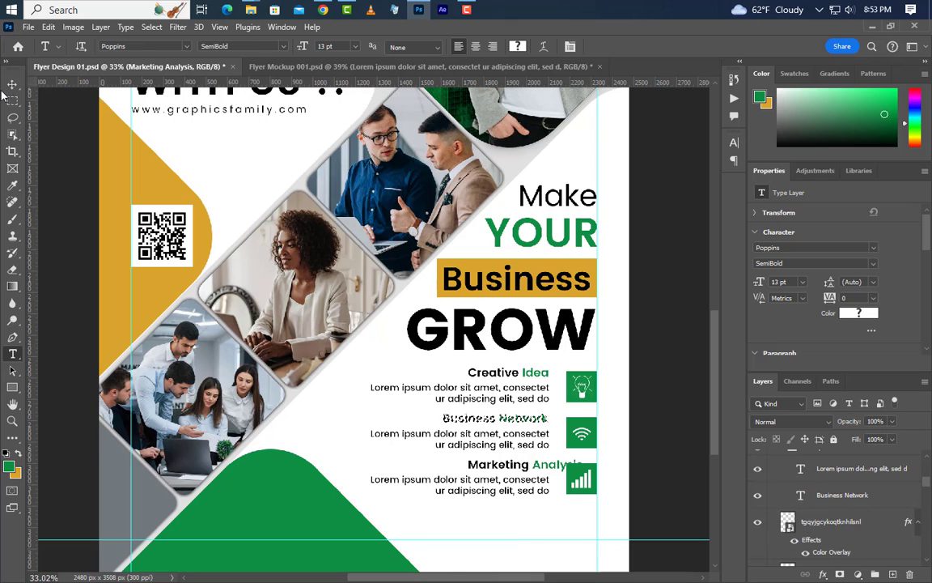
pyautogui.click(12, 83)
pyautogui.click(313, 47)
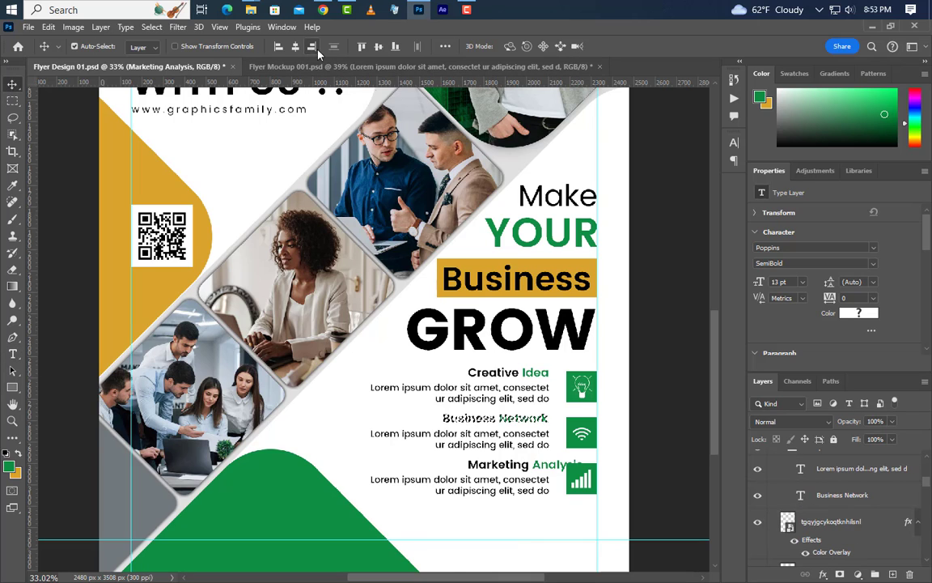
pyautogui.hotkey('ctrl', 'd')
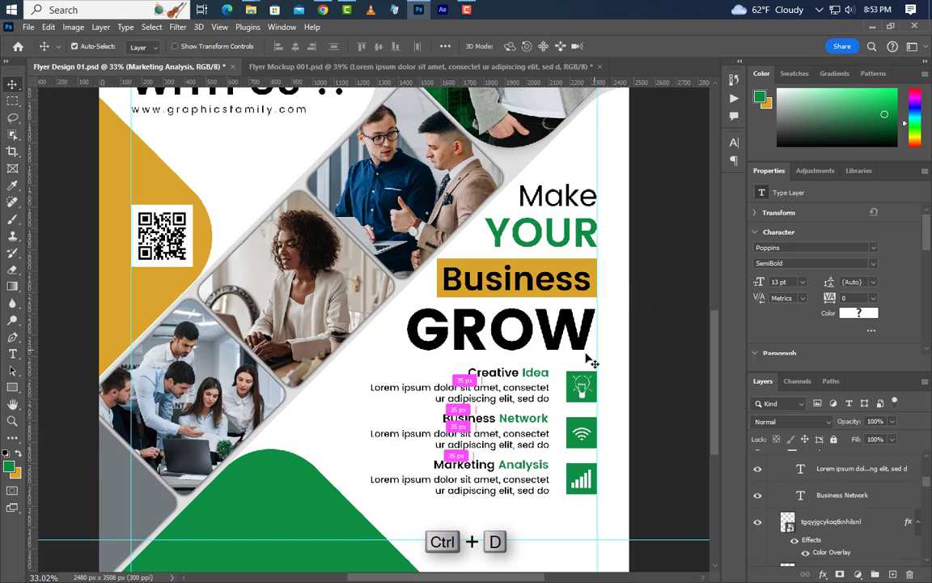
pyautogui.click(13, 353)
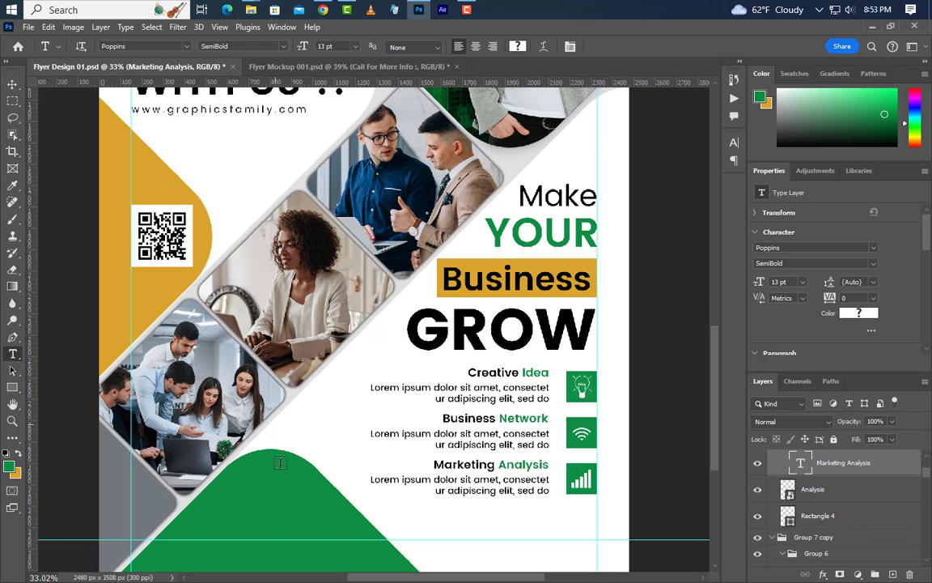
# Type the heading 'Call For More Info :' below the icon rows.
pyautogui.click(223, 502)
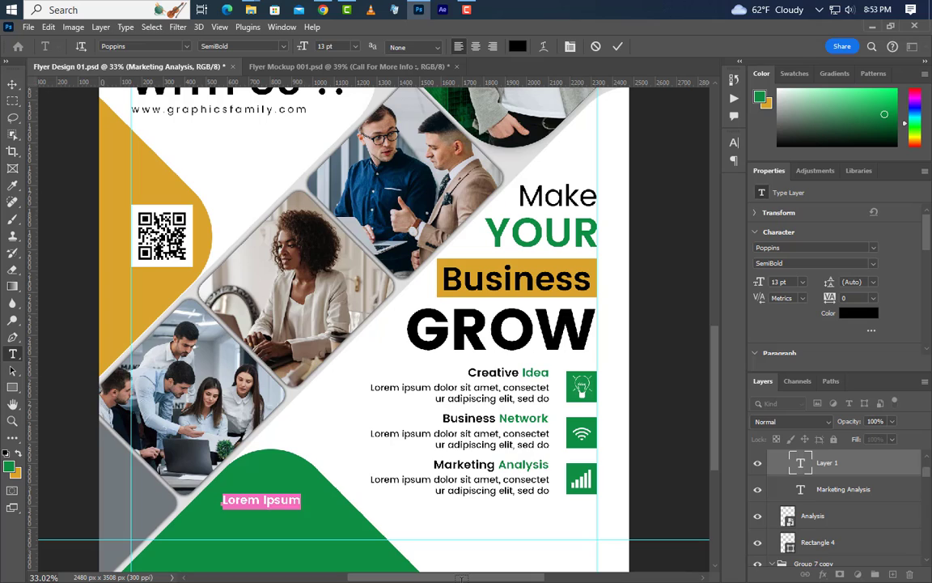
pyautogui.write('Call For Mo')
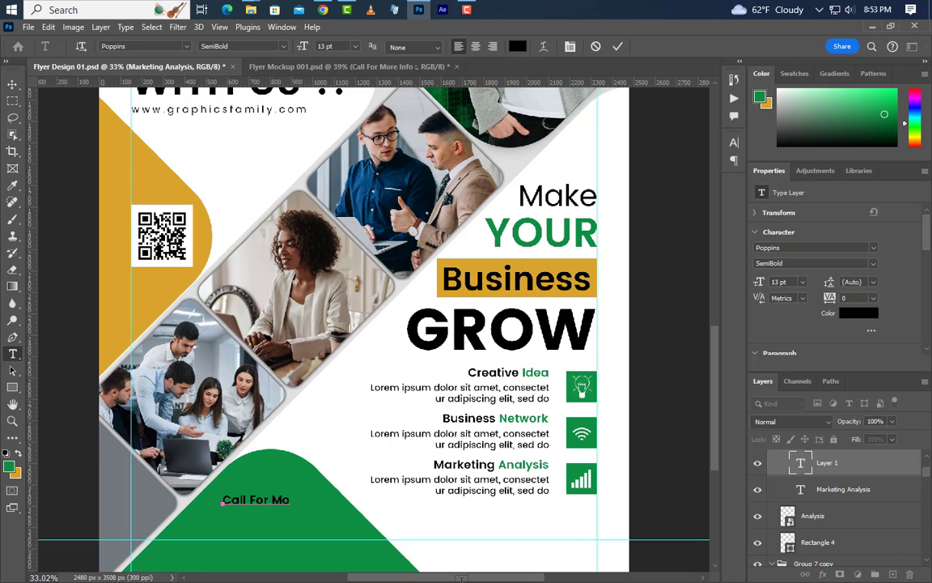
pyautogui.write('re Info')
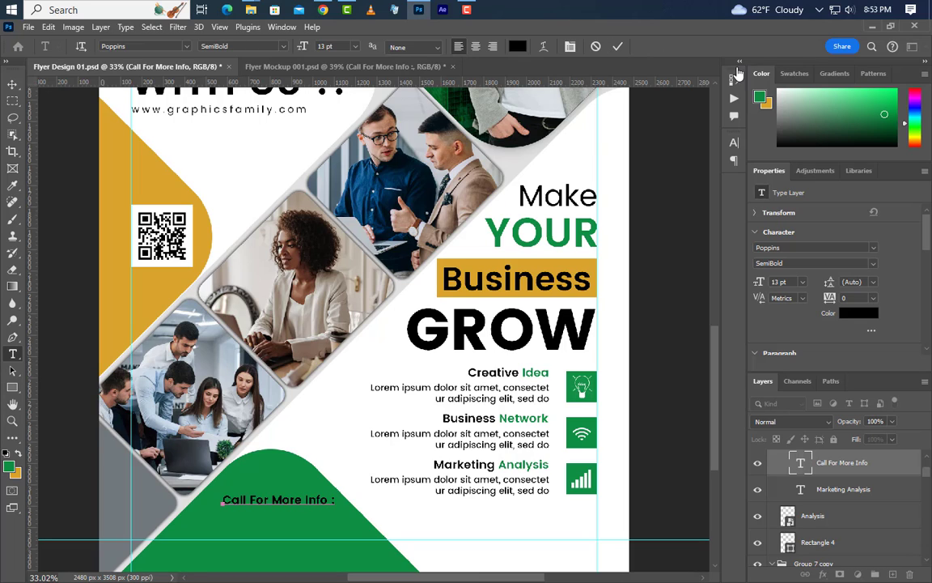
pyautogui.write(' :')
pyautogui.click(617, 47)
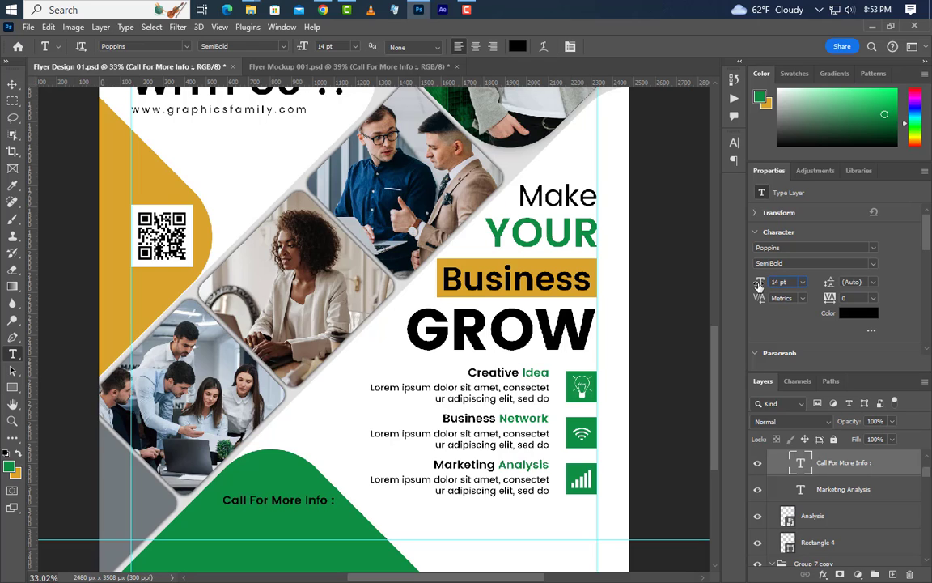
# Make the heading SemiBold and all caps, and move it onto the green shape.
pyautogui.click(730, 146)
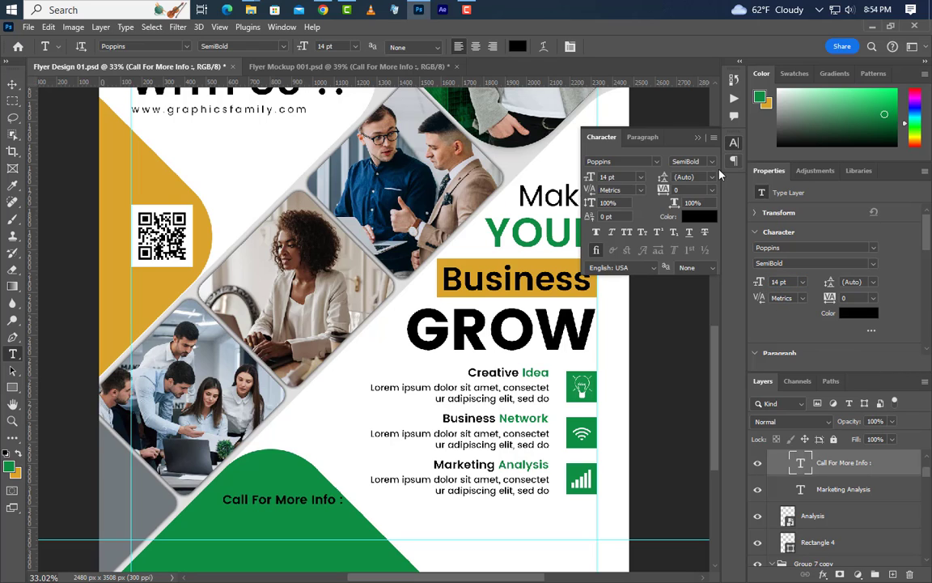
pyautogui.click(693, 161)
pyautogui.click(697, 204)
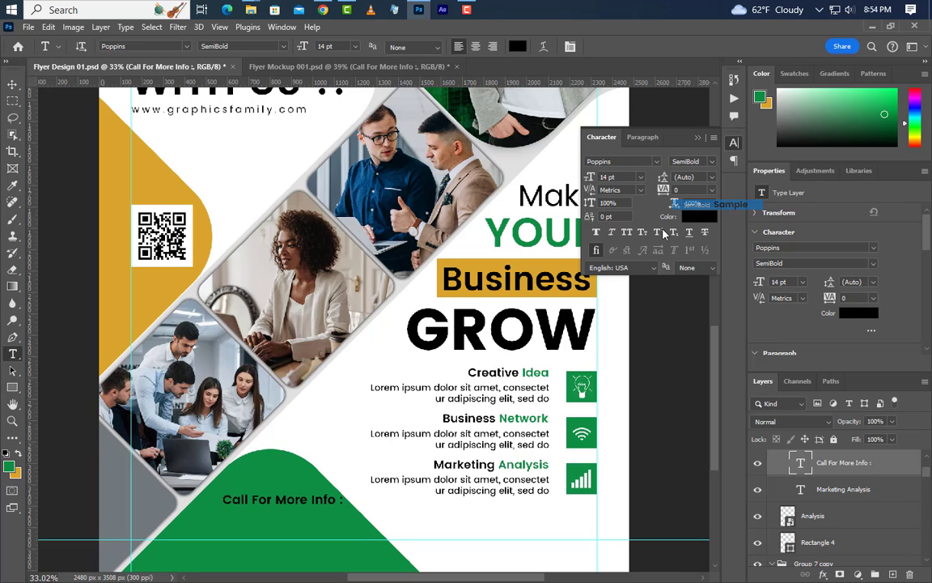
pyautogui.click(697, 138)
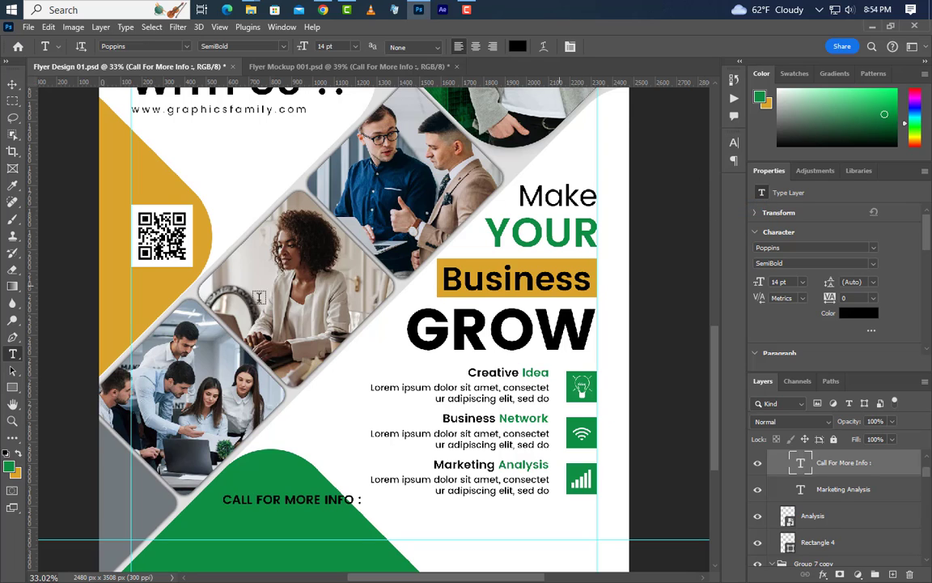
pyautogui.click(12, 84)
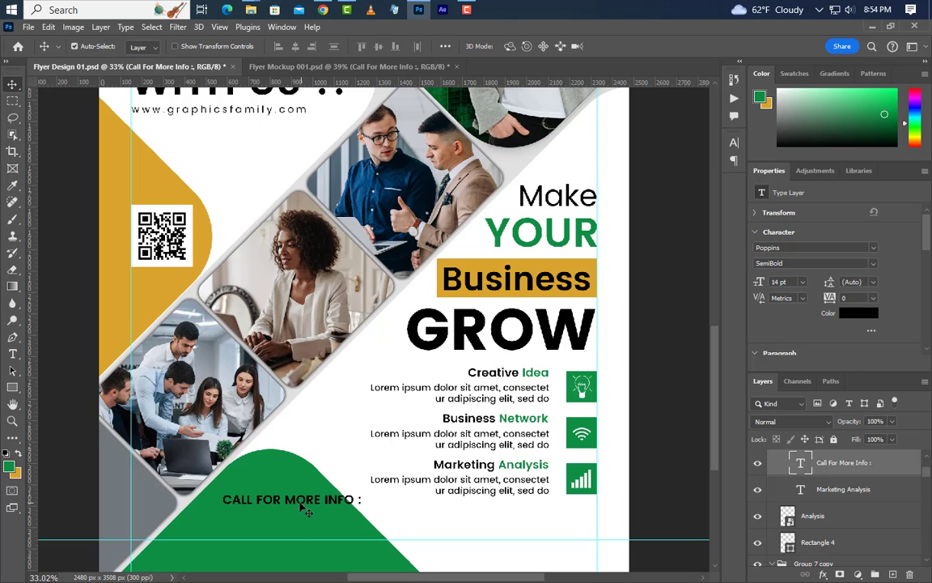
pyautogui.moveTo(306, 506); pyautogui.dragTo(294, 516)
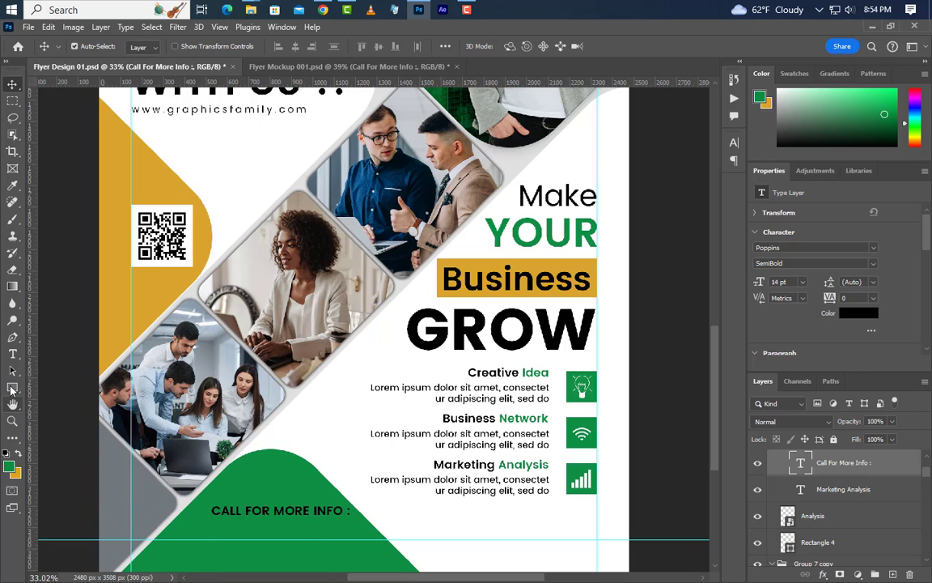
pyautogui.moveTo(10, 389); pyautogui.dragTo(61, 387)
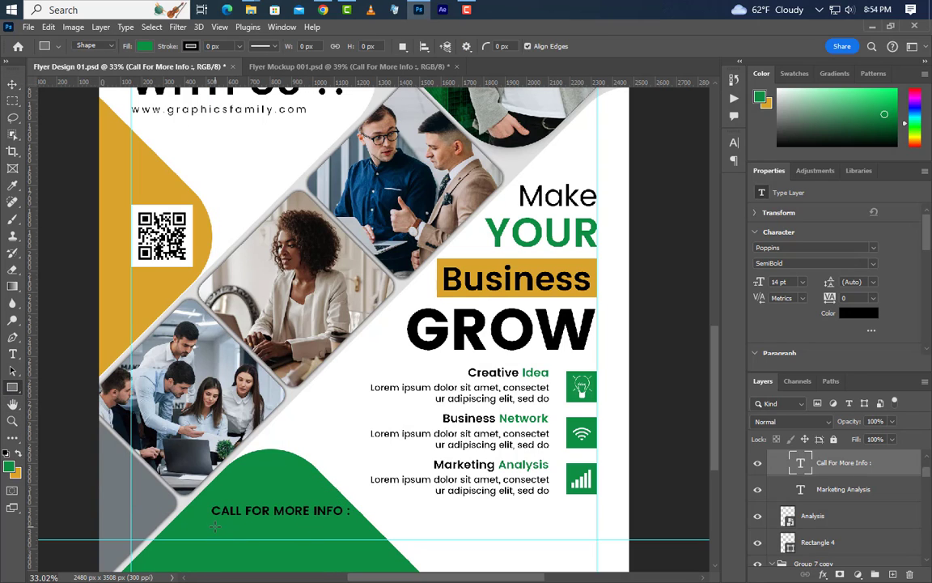
# Draw a small white-filled square below the CALL FOR MORE INFO heading.
pyautogui.moveTo(211, 520); pyautogui.dragTo(233, 541)
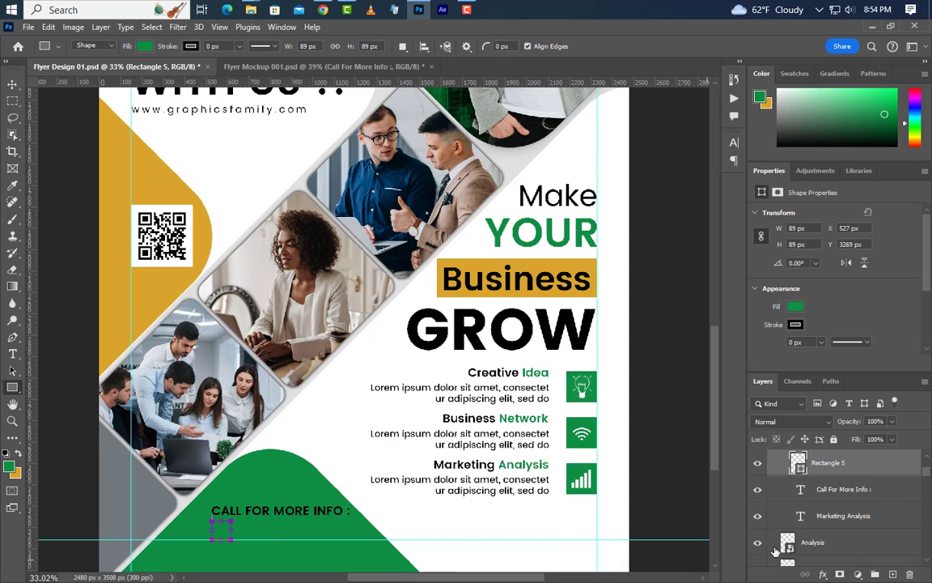
pyautogui.doubleClick(798, 516)
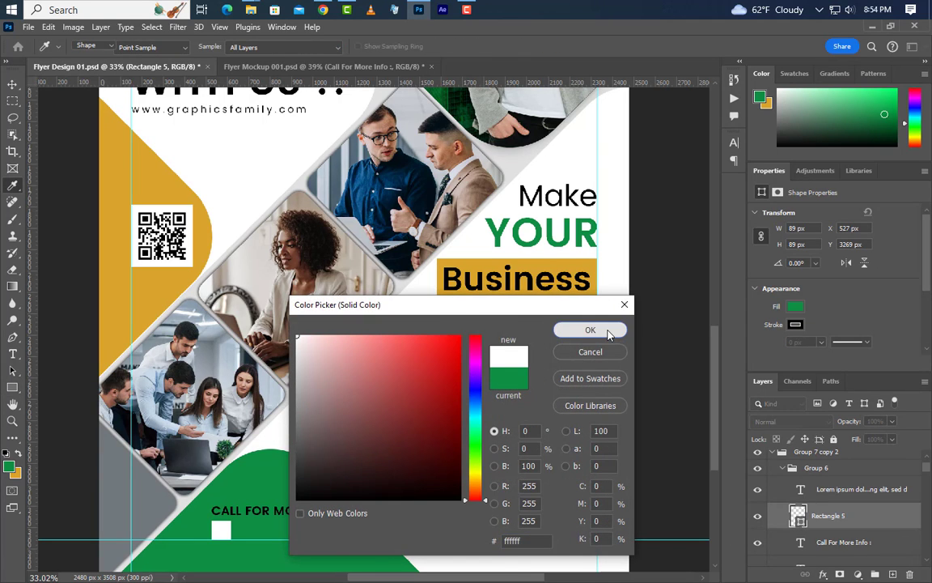
pyautogui.click(590, 329)
# Keep the square at an equal 68 × 68 px and nudge it slightly down.
pyautogui.press('v')
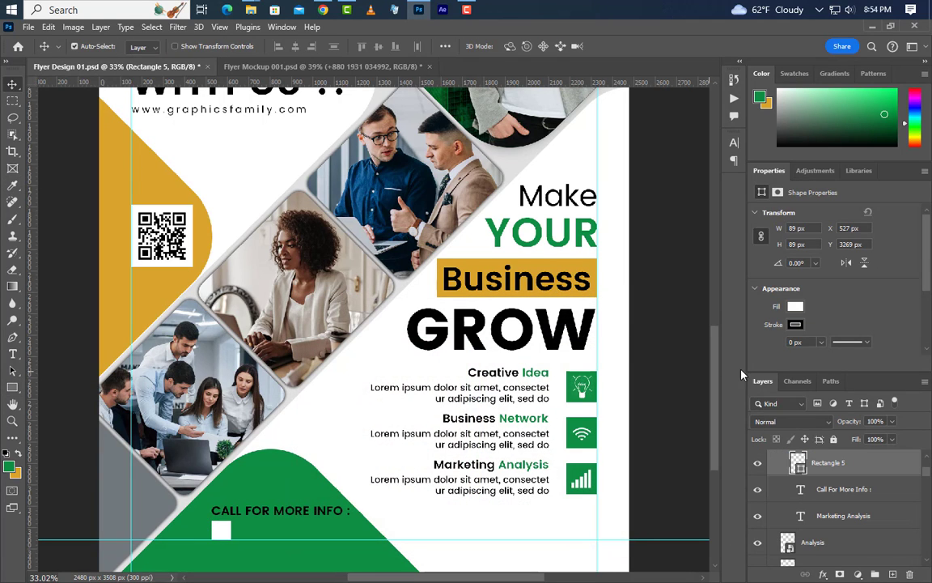
pyautogui.doubleClick(797, 229)
pyautogui.click(763, 236)
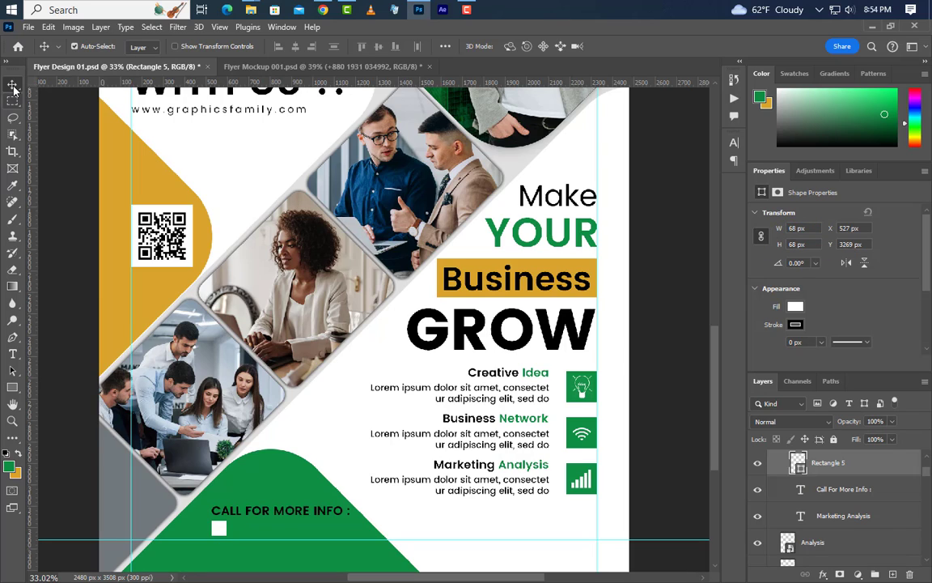
pyautogui.press('Down')
pyautogui.press('Down')
pyautogui.press('Down')
pyautogui.press('Down')
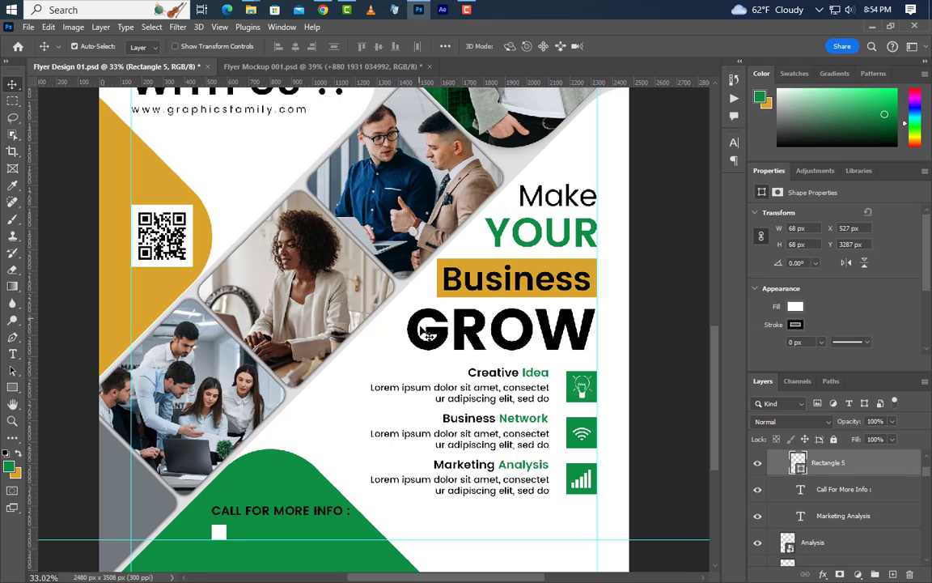
pyautogui.click(418, 9)
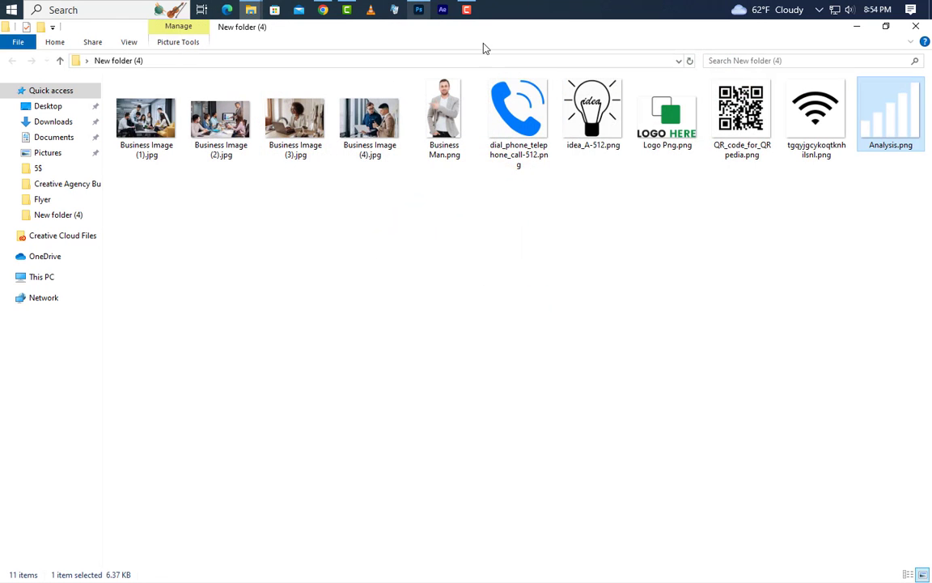
# Drag dial_phone_telephone_call-512.png into the flyer and shrink it to about 69 px over the white square.
pyautogui.click(518, 125)
pyautogui.moveTo(518, 126); pyautogui.dragTo(491, 415)
pyautogui.moveTo(594, 329); pyautogui.dragTo(231, 500)
pyautogui.moveTo(218, 457); pyautogui.dragTo(218, 526)
# Shrink the phone icon to 54 × 54 px to fit the square and commit it.
pyautogui.scroll(5, 218, 530)
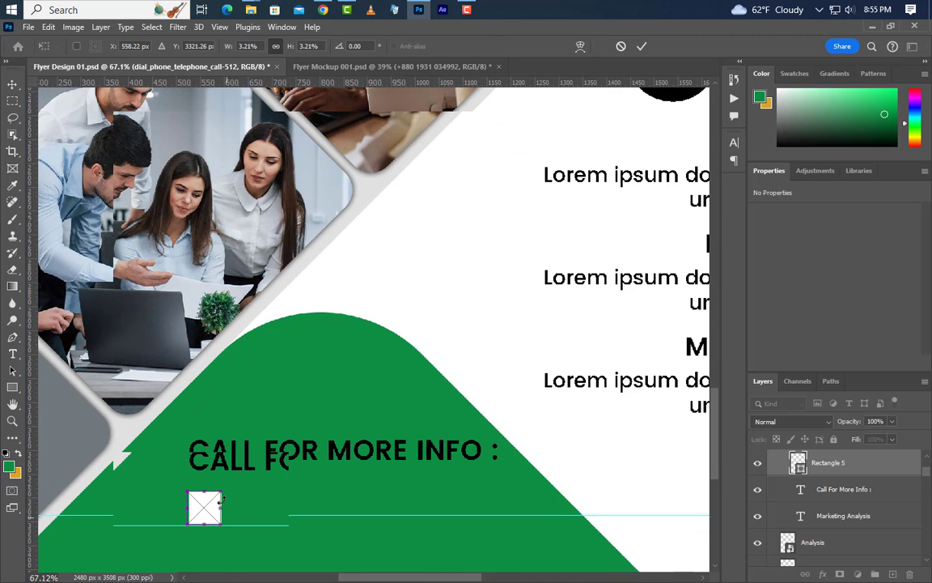
pyautogui.moveTo(223, 492); pyautogui.dragTo(208, 511)
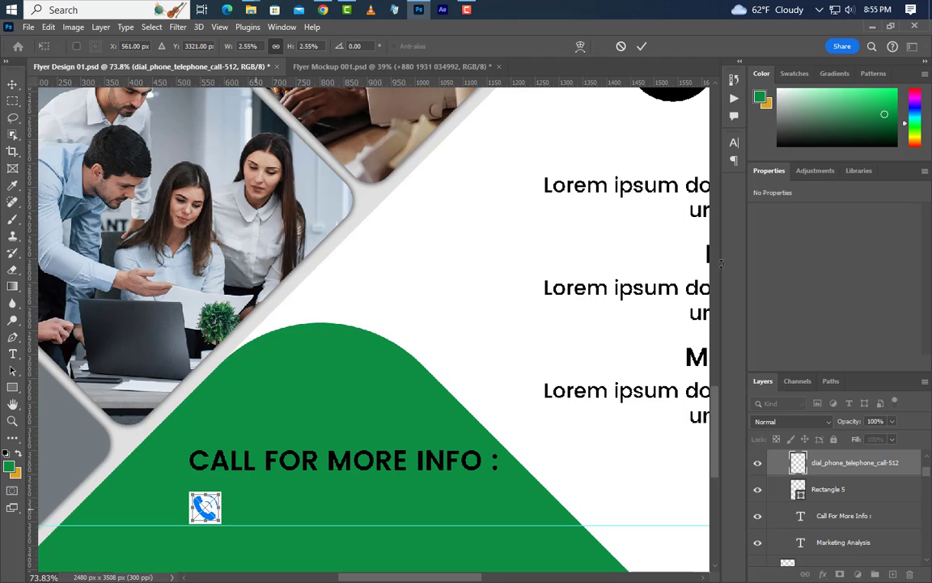
pyautogui.click(641, 47)
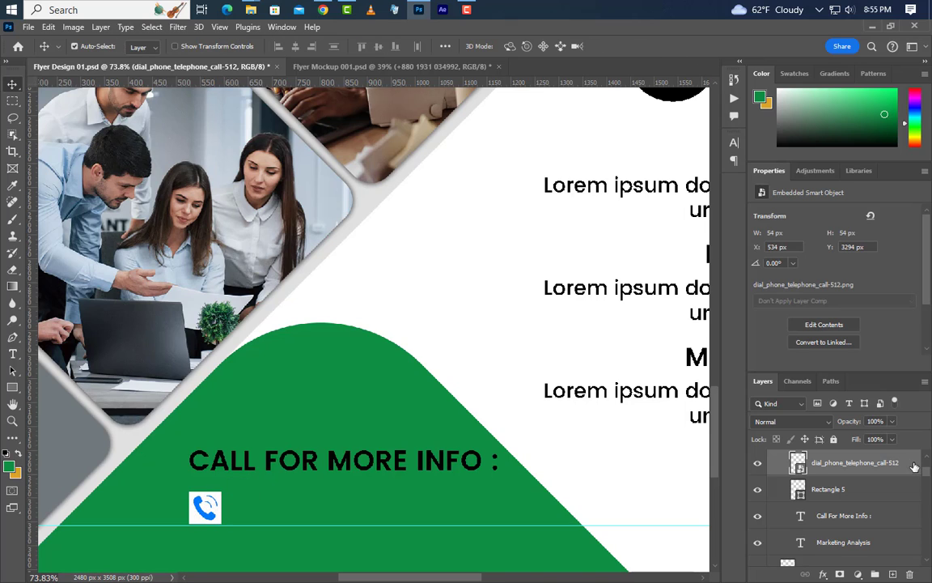
# Add a Color Overlay of 000000 to make the phone icon black.
pyautogui.doubleClick(894, 463)
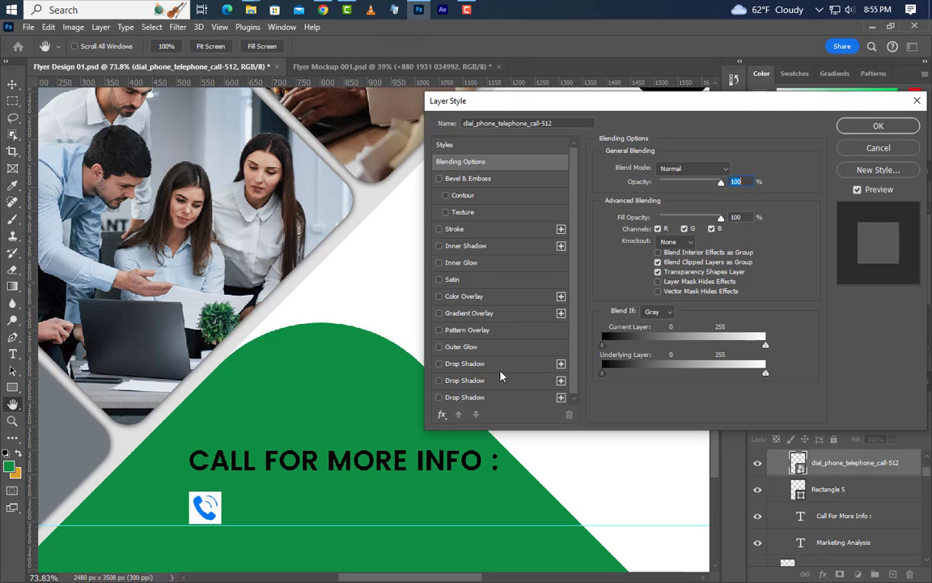
pyautogui.click(499, 300)
pyautogui.click(737, 174)
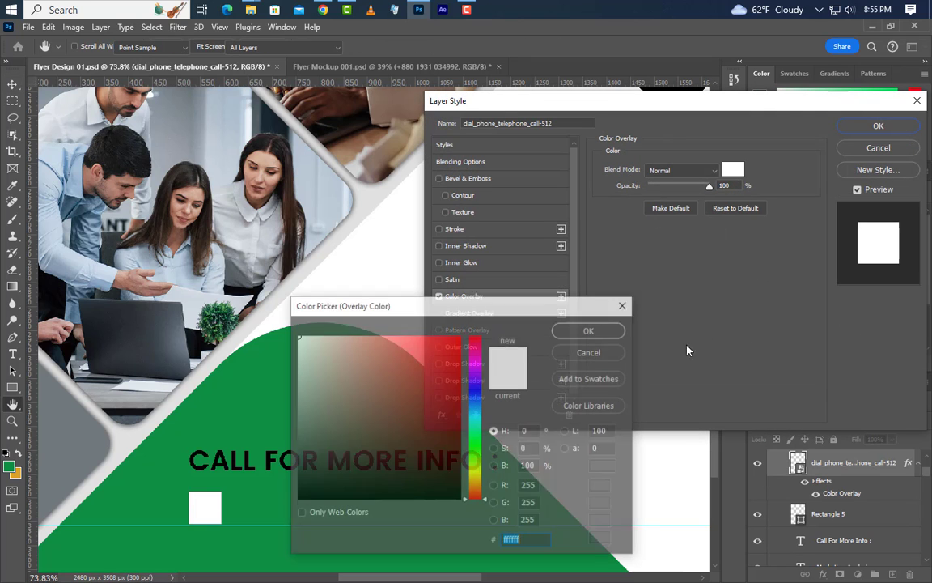
pyautogui.write('000000')
pyautogui.click(590, 330)
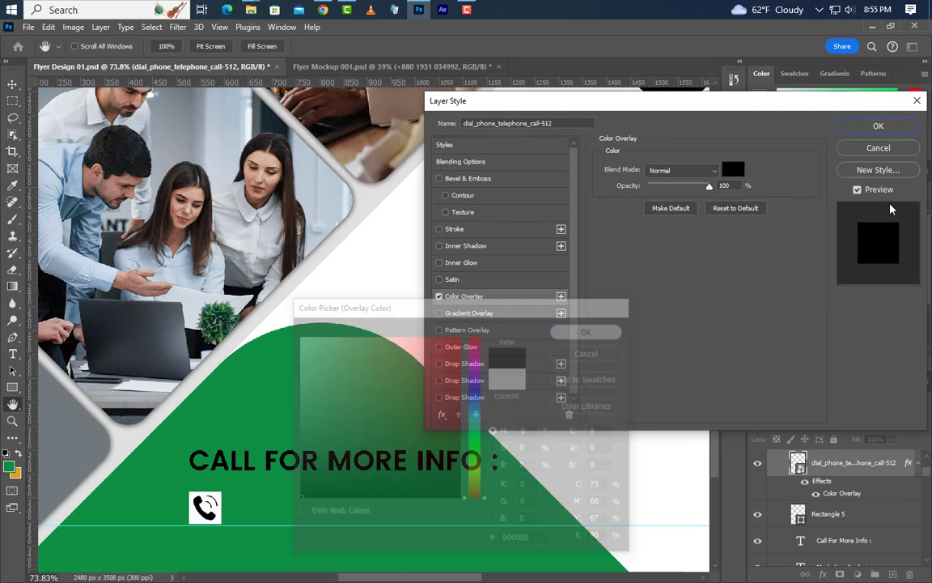
pyautogui.click(878, 126)
# Type the contact phone number on a new text line beside the phone icon.
pyautogui.click(12, 354)
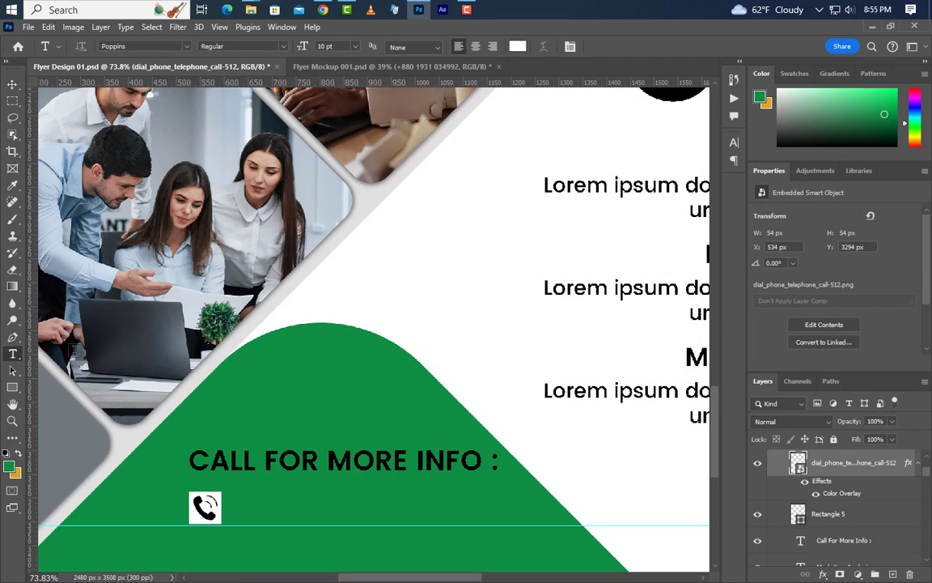
pyautogui.click(254, 517)
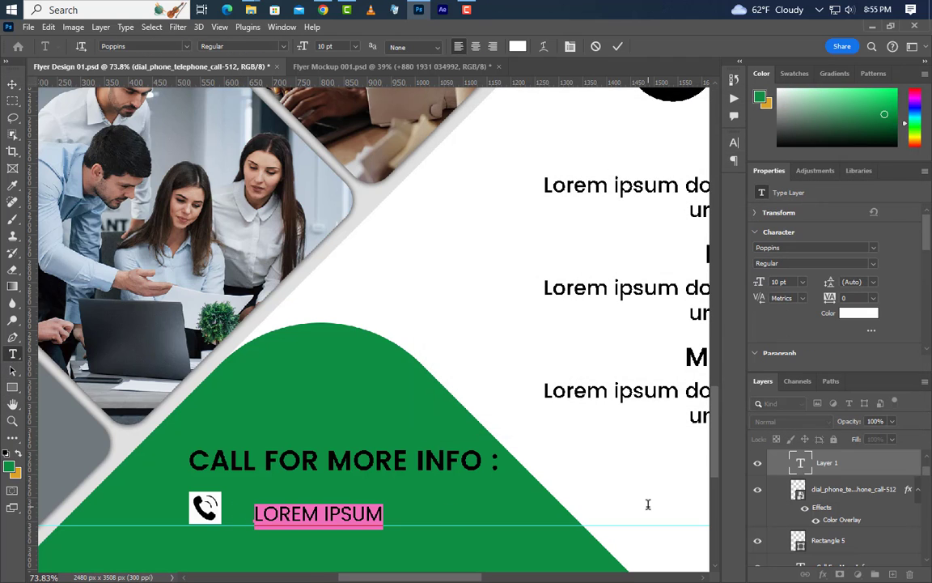
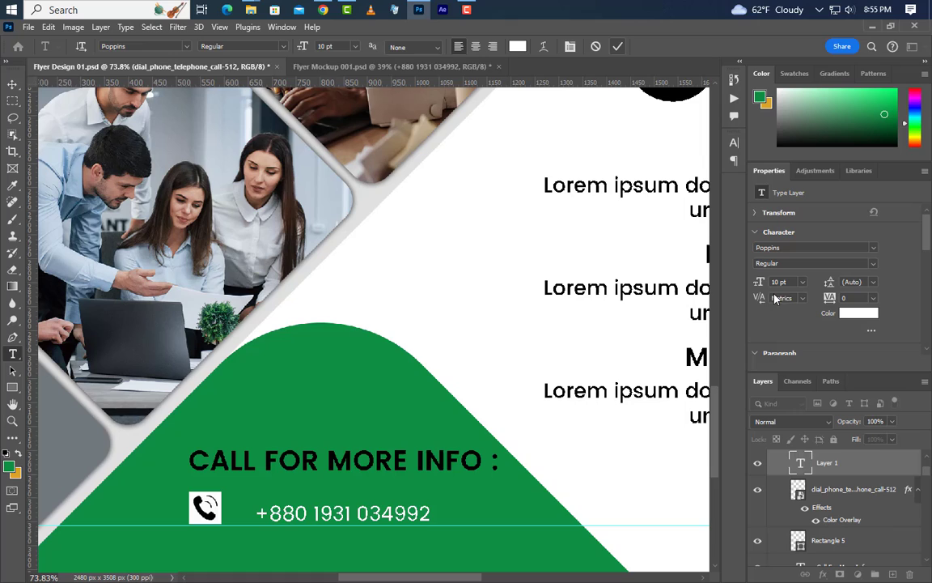
pyautogui.click(618, 46)
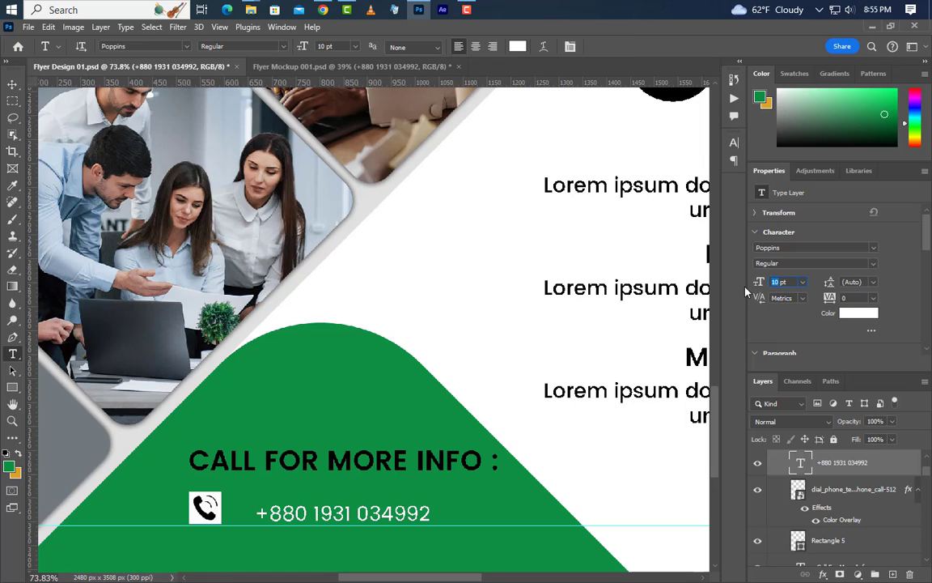
# Set the phone number to 13.3 pt and position it next to the icon.
pyautogui.write('13.3')
pyautogui.press('Return')
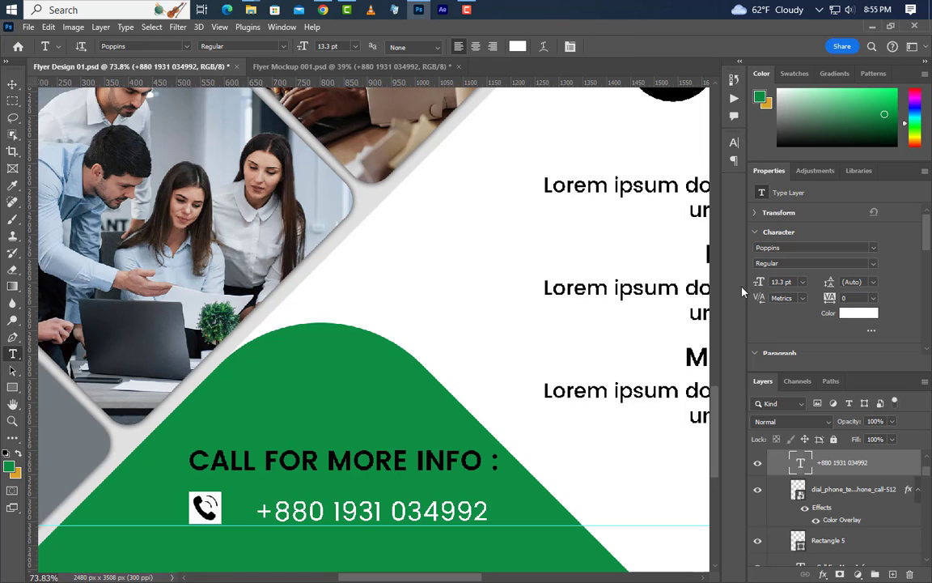
pyautogui.press('v')
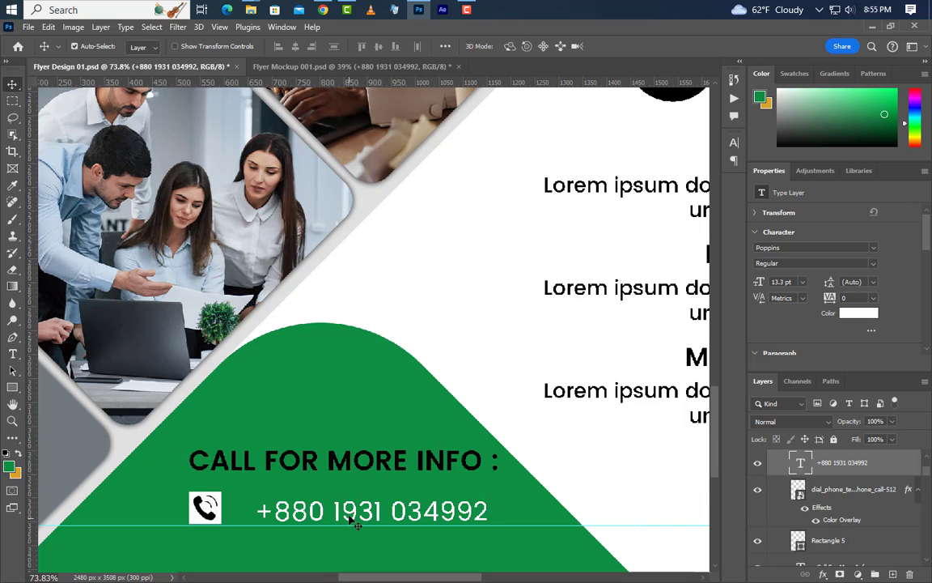
pyautogui.moveTo(349, 519); pyautogui.dragTo(336, 522)
pyautogui.scroll(-3, 121, 463)
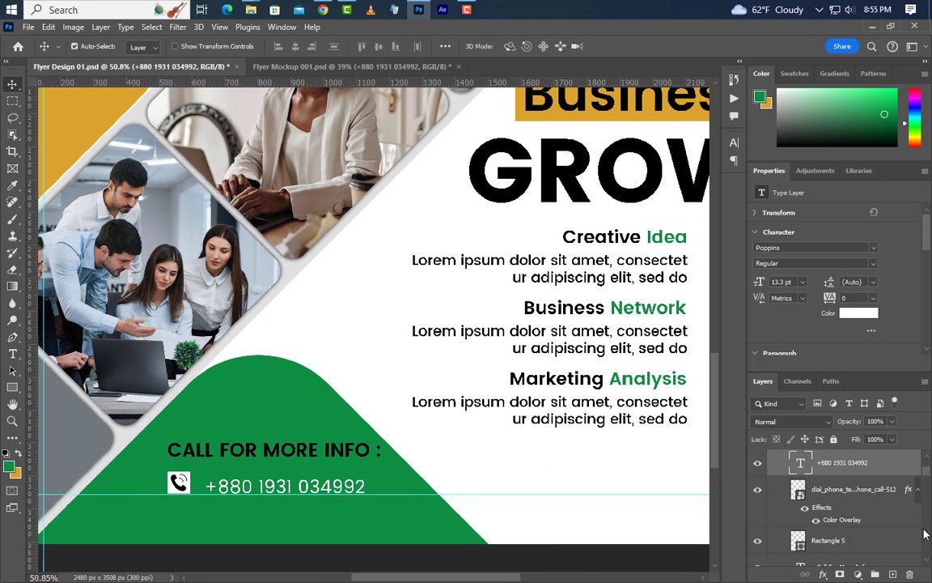
# Group the phone icon, square and number, and duplicate the group to the right.
pyautogui.keyDown('ctrl'); pyautogui.click(858, 493); pyautogui.keyUp('ctrl')
pyautogui.keyDown('ctrl'); pyautogui.click(863, 543); pyautogui.keyUp('ctrl')
pyautogui.click(876, 574)
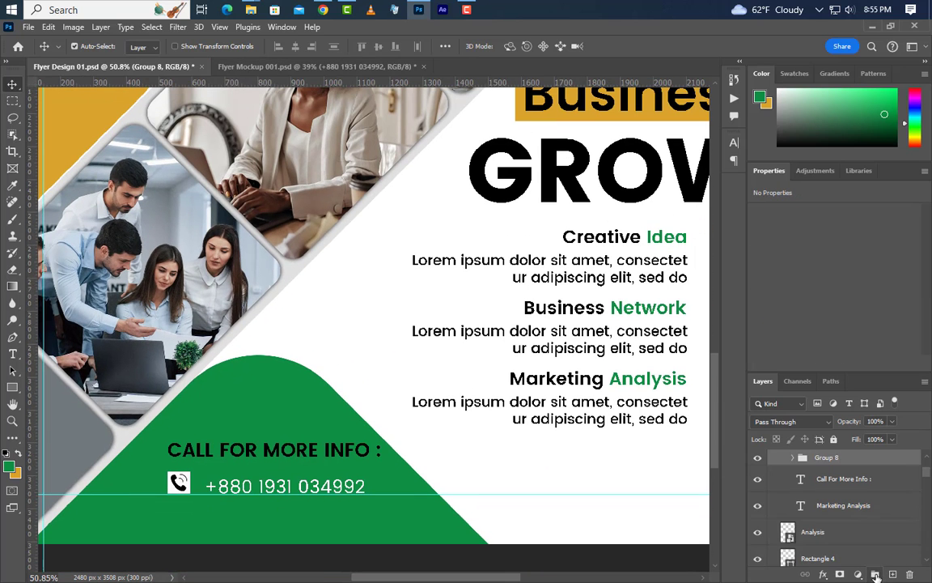
pyautogui.moveTo(172, 476); pyautogui.dragTo(458, 493)
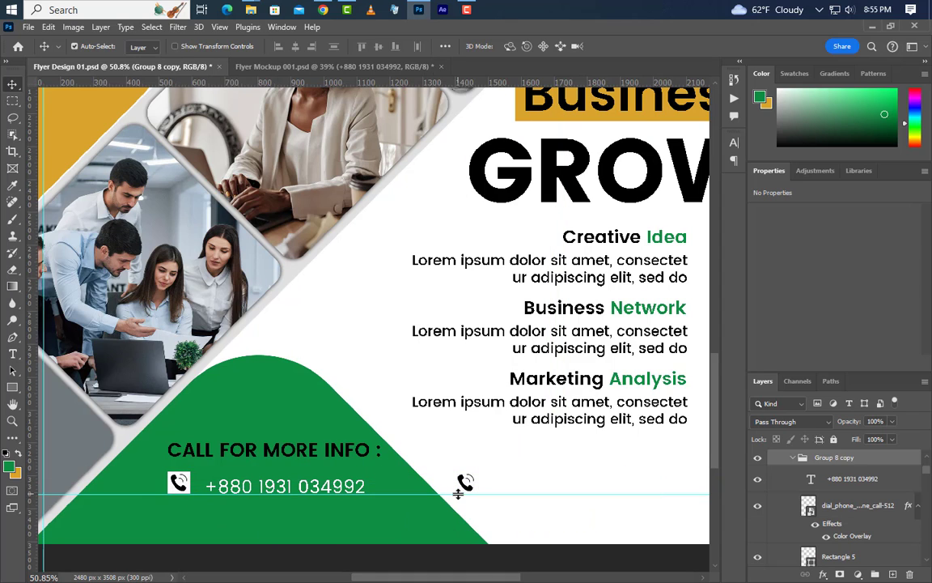
# Change the copied square's fill to black, sampled from the GROW heading.
pyautogui.click(807, 554)
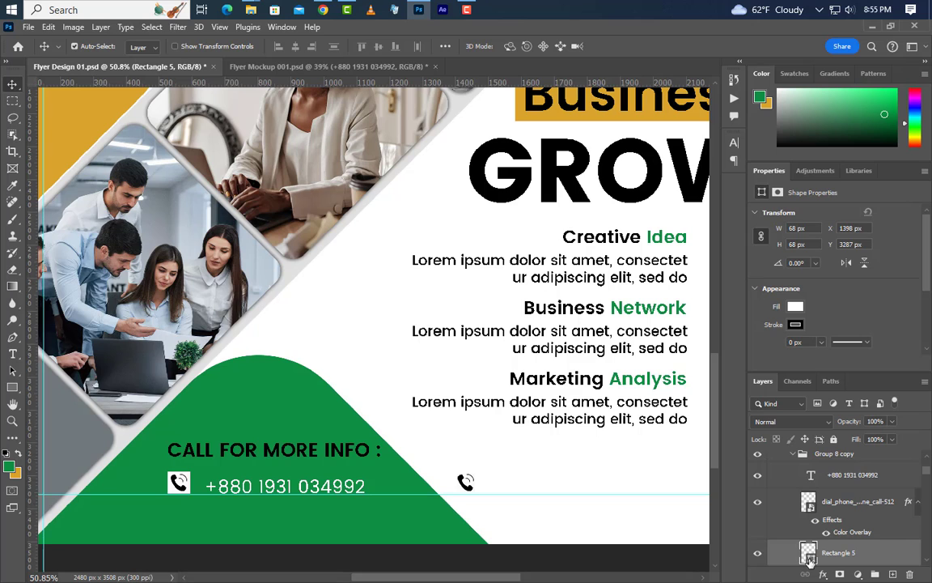
pyautogui.doubleClick(809, 554)
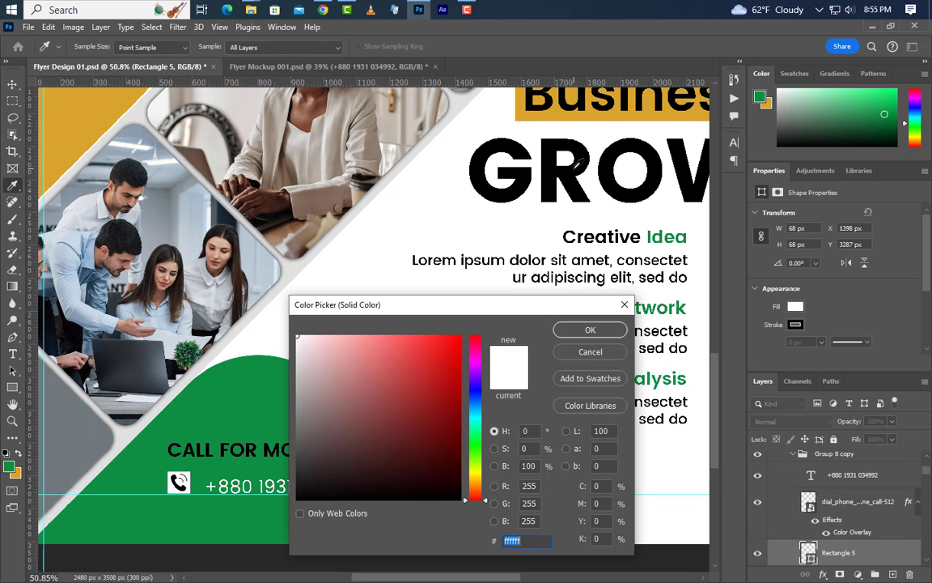
pyautogui.click(574, 168)
pyautogui.click(608, 330)
# Change the copied phone icon's Color Overlay to white.
pyautogui.click(854, 534)
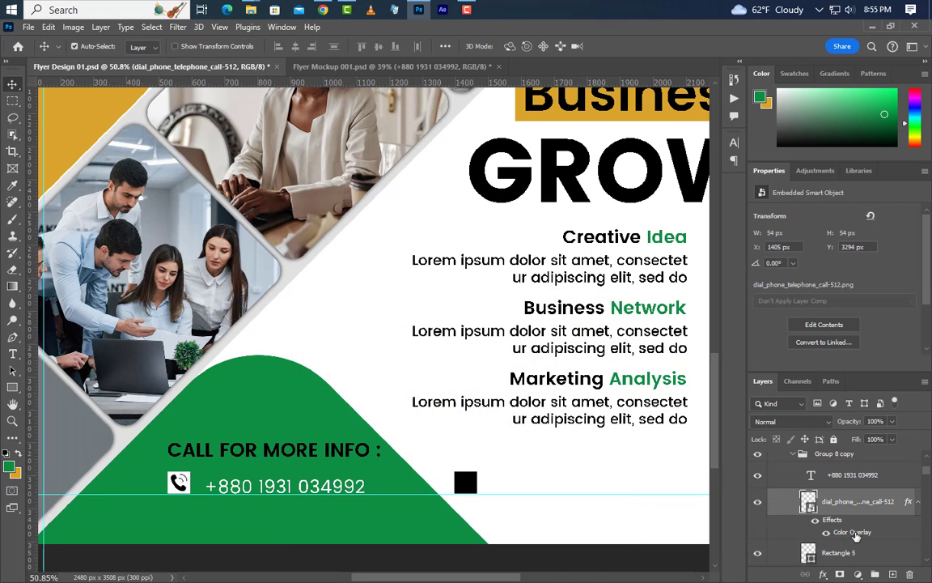
pyautogui.click(726, 170)
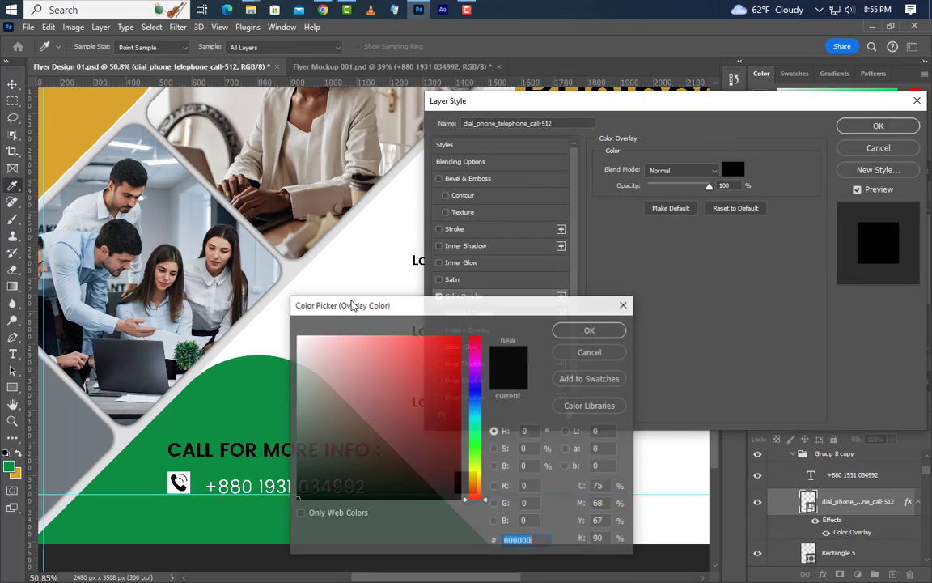
pyautogui.click(297, 335)
pyautogui.click(590, 329)
pyautogui.click(878, 126)
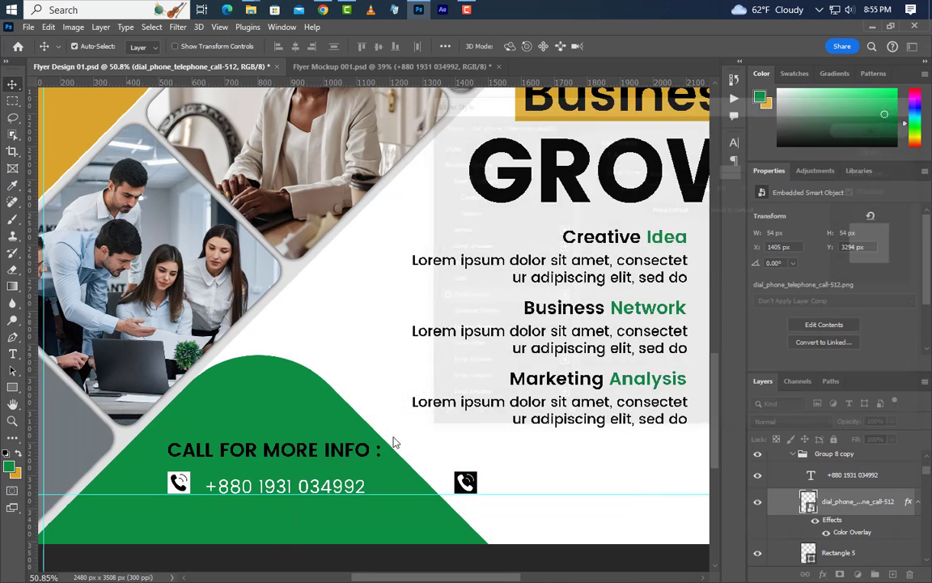
pyautogui.scroll(-1, 251, 439)
pyautogui.scroll(-3, 251, 439)
pyautogui.click(874, 478)
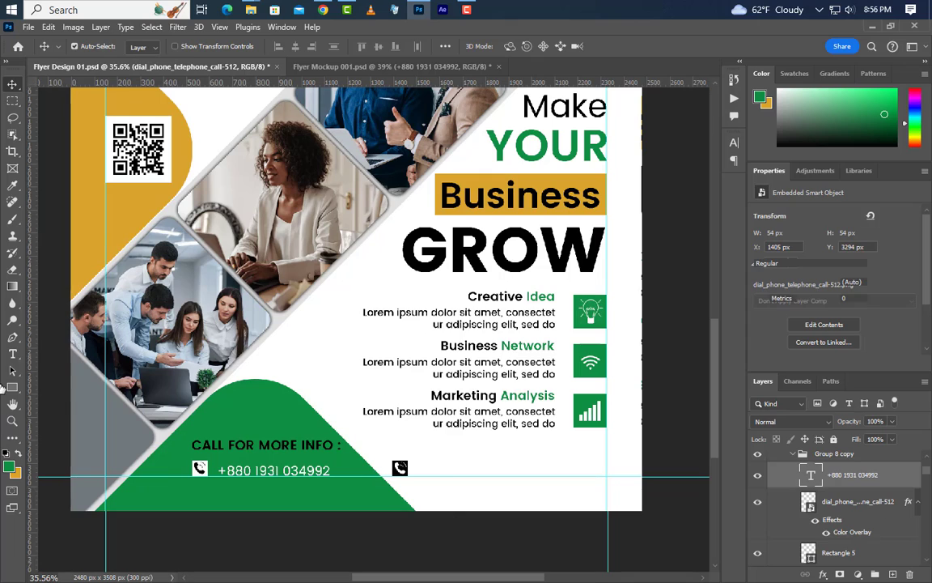
# Replace the copied phone number text with the business contact line.
pyautogui.press('t')
pyautogui.moveTo(416, 471); pyautogui.dragTo(610, 472)
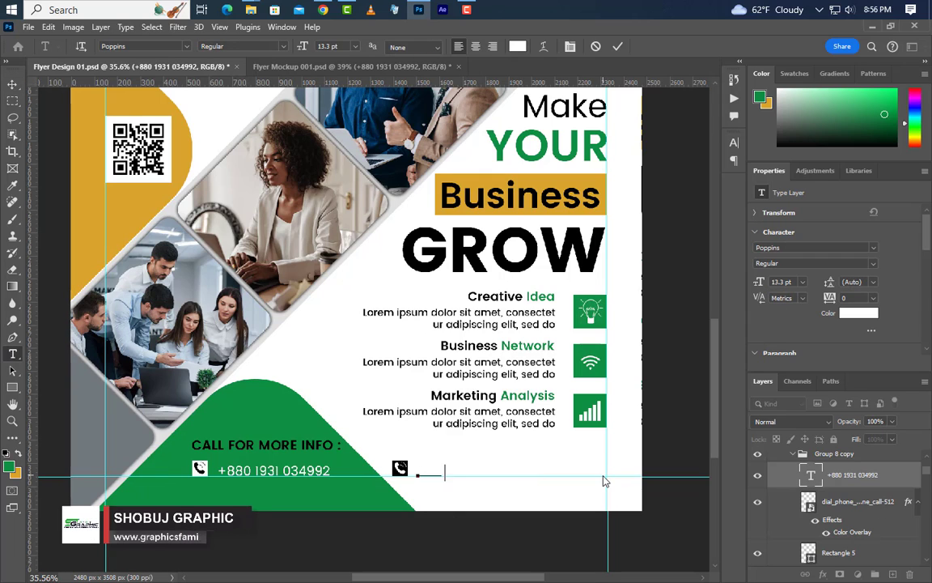
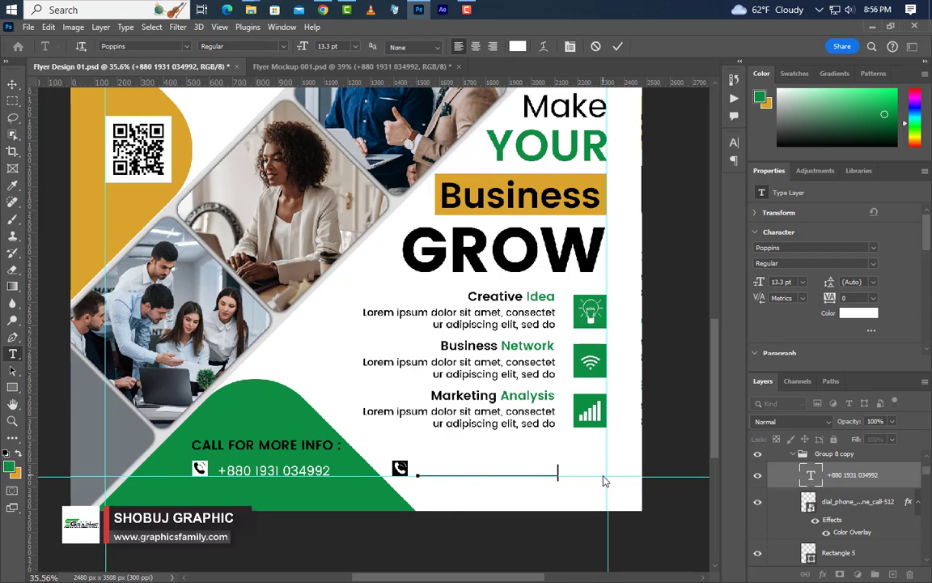
pyautogui.click(617, 46)
# Set the new text colour to black 000000 and turn off All Caps.
pyautogui.click(734, 142)
pyautogui.click(699, 216)
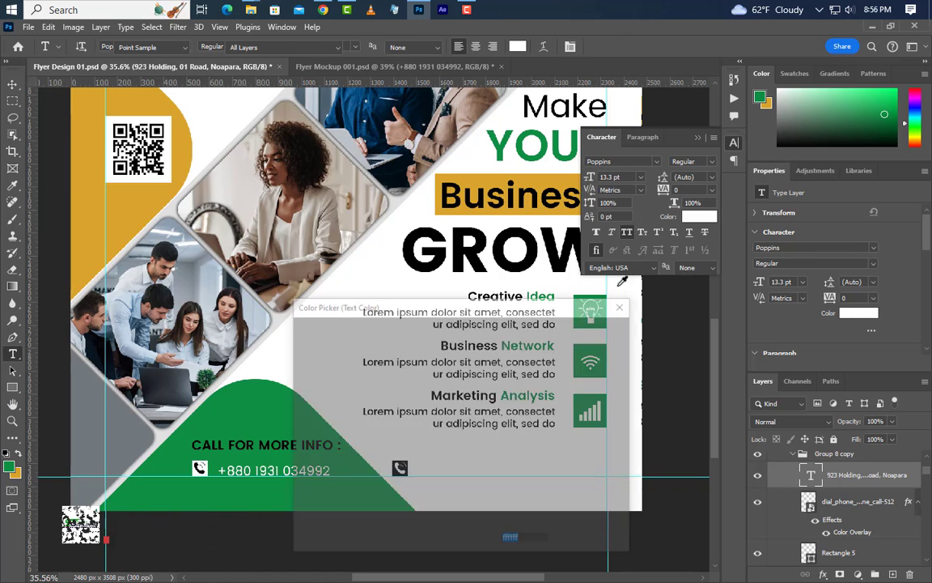
pyautogui.write('000000')
pyautogui.press('Return')
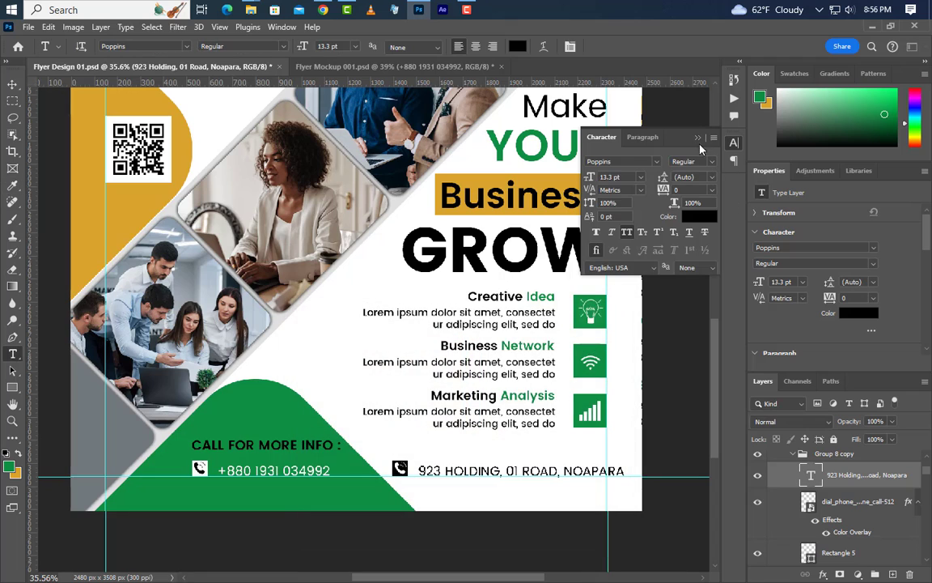
pyautogui.click(698, 139)
pyautogui.press('v')
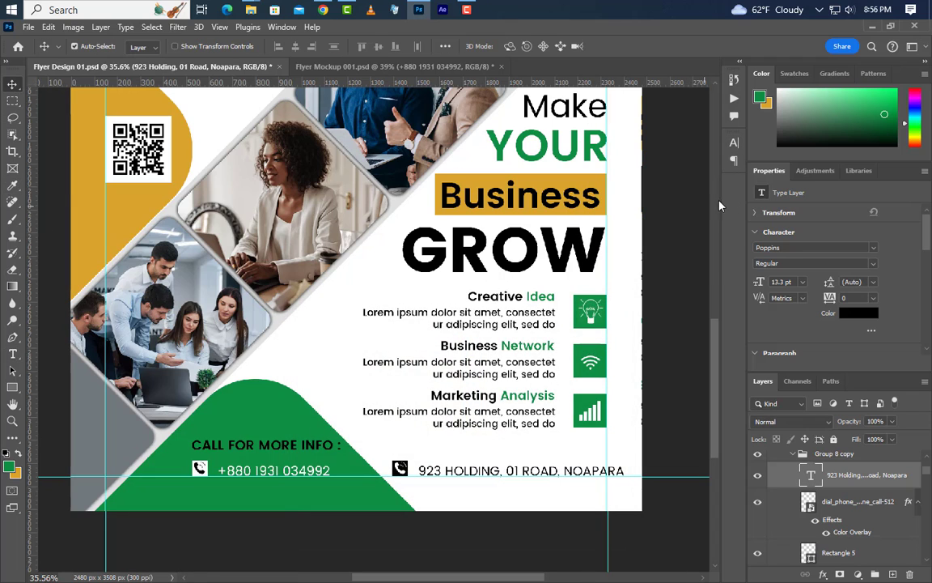
pyautogui.click(734, 143)
pyautogui.click(627, 232)
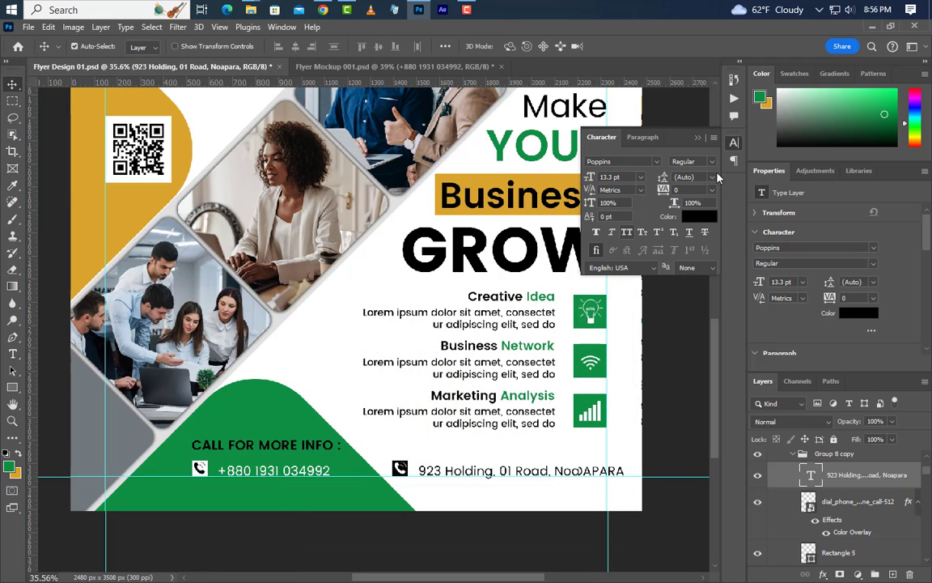
pyautogui.click(698, 140)
pyautogui.scroll(-5, 429, 410)
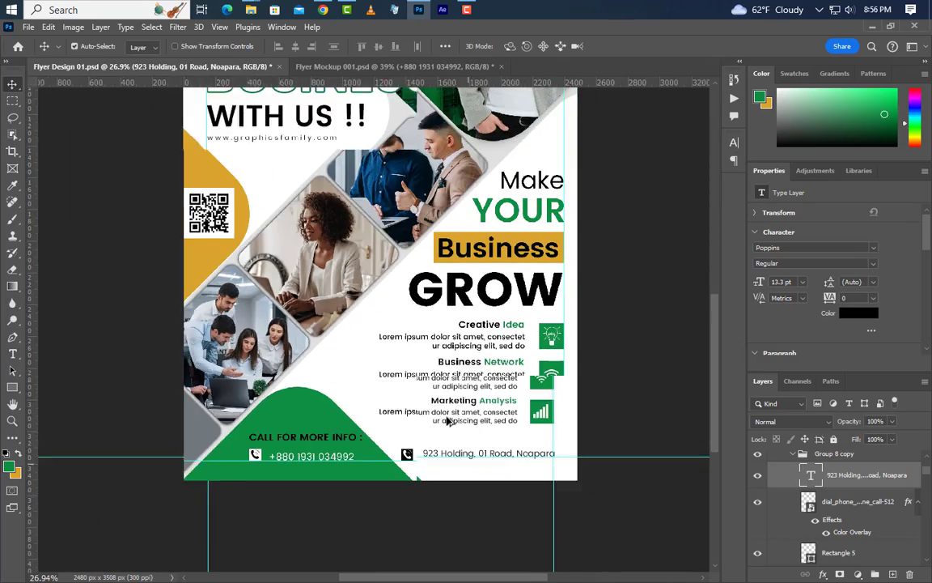